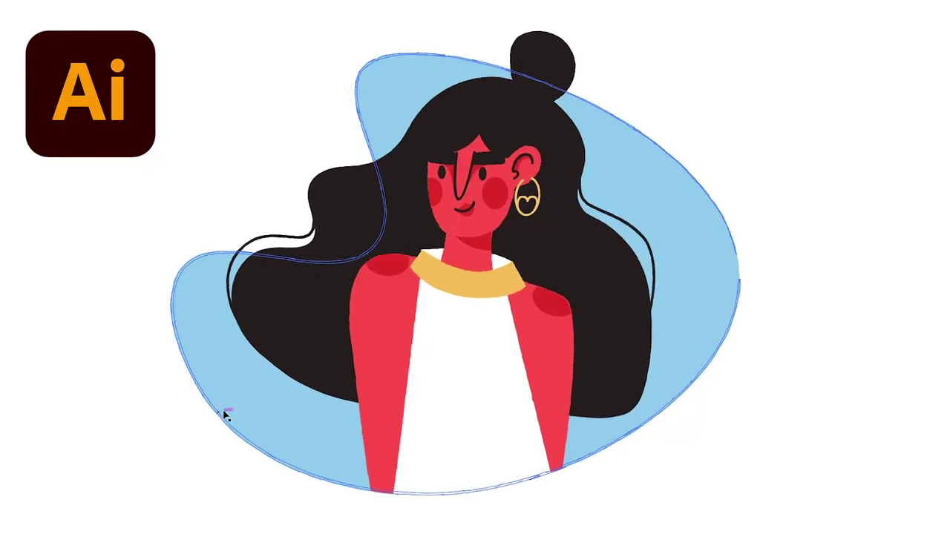
pyautogui.click(245, 402)
pyautogui.click(311, 361)
pyautogui.click(383, 342)
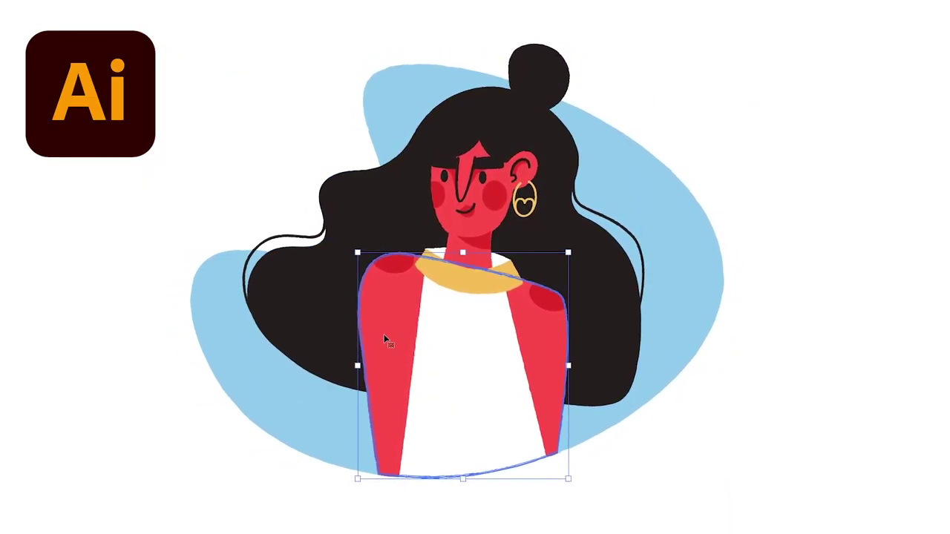
pyautogui.click(434, 286)
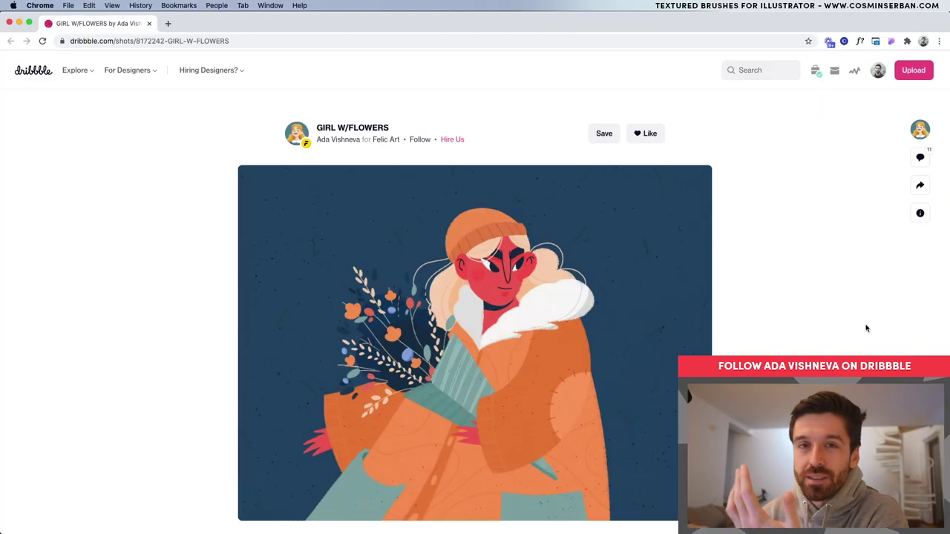
pyautogui.scroll(-2, 866, 328)
pyautogui.scroll(-1, 865, 328)
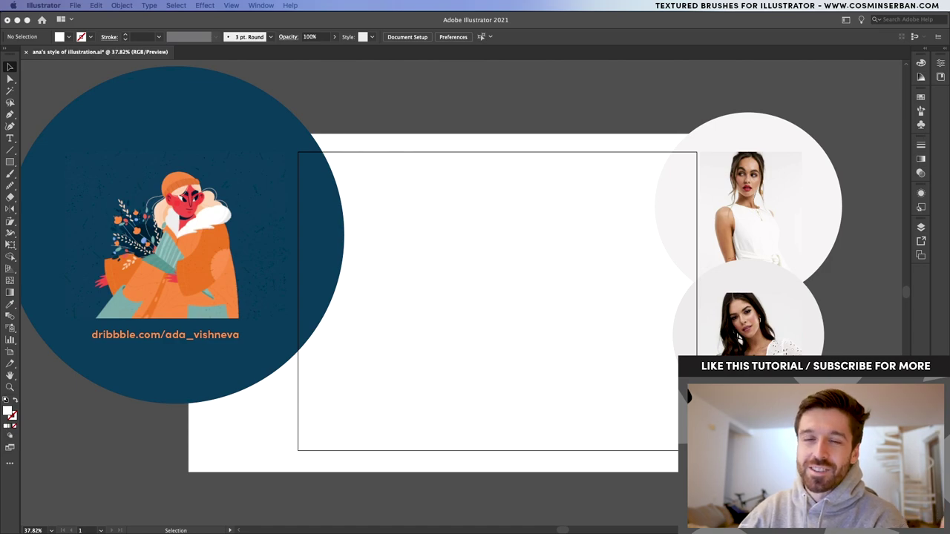
pyautogui.scroll(-3, 492, 459)
pyautogui.hscroll(3, 493, 459)
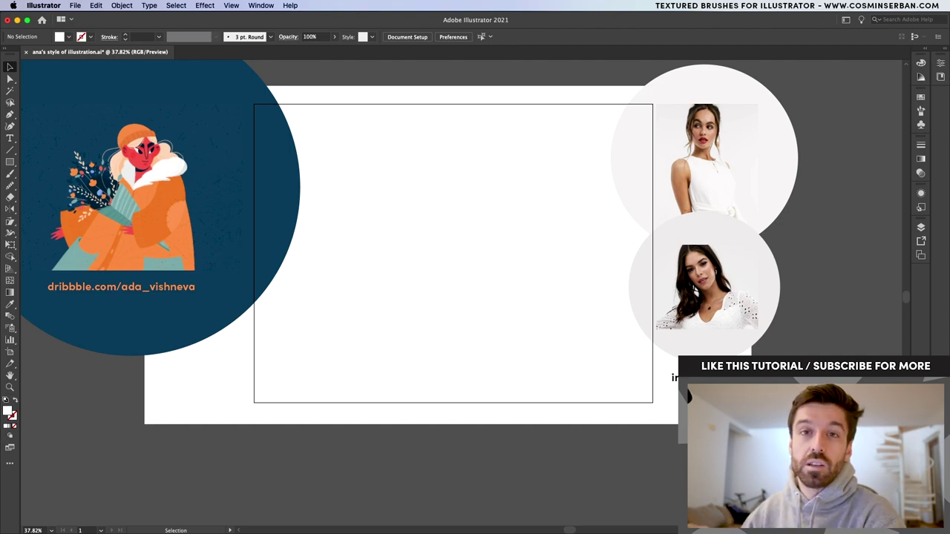
pyautogui.scroll(5, 103, 144)
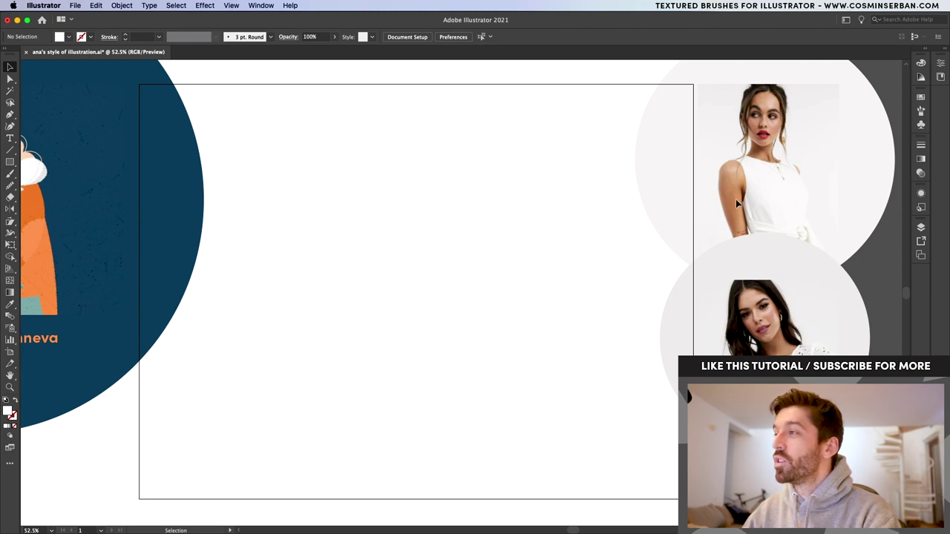
# - Draw a square swatch about 164 px wide across the artboard's upper edge
pyautogui.press('m')
pyautogui.hscroll(-3, 298, 74)
pyautogui.moveTo(299, 75)
pyautogui.mouseDown()
pyautogui.moveTo(355, 130)
pyautogui.moveTo(411, 112)
pyautogui.mouseUp()
pyautogui.press('v')
pyautogui.press('super+z')
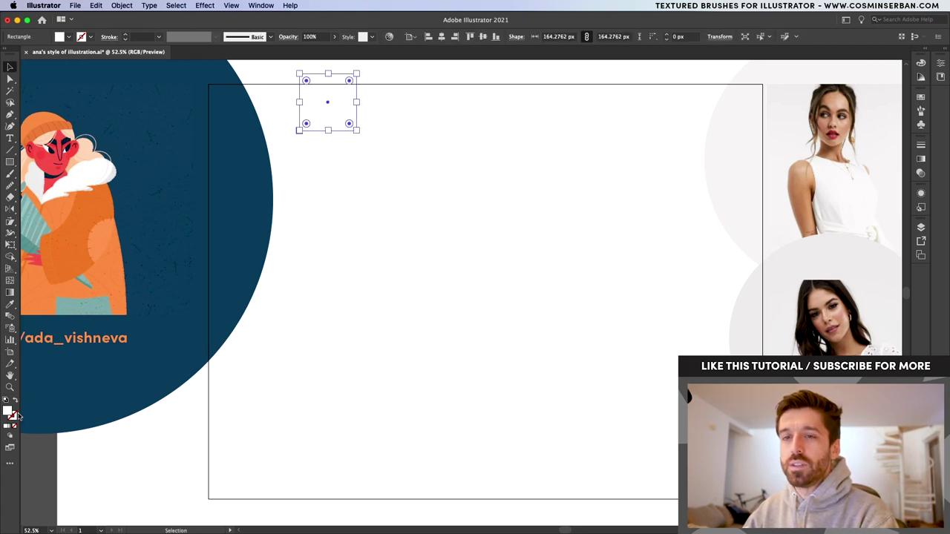
# - Fill the square with the red sampled from the reference character's face, adjusted to a more vivid red
pyautogui.press('i')
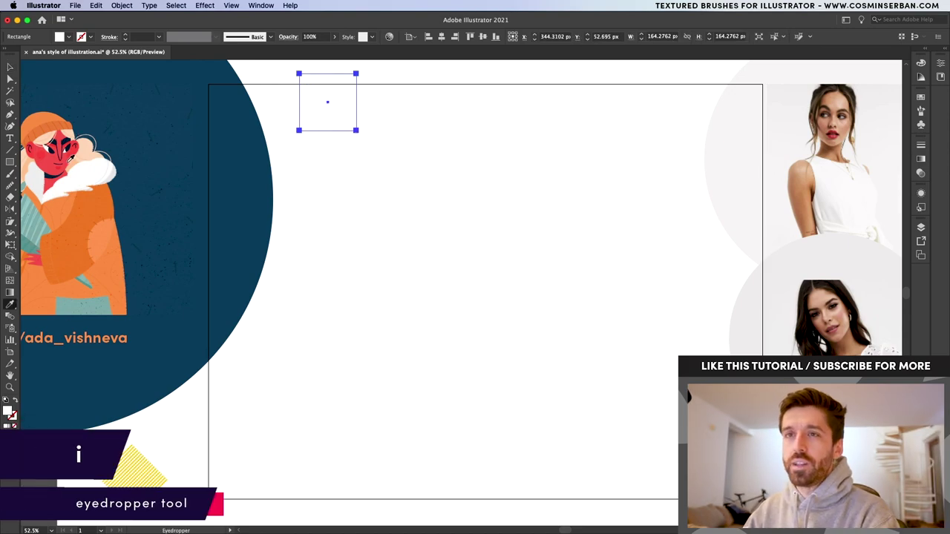
pyautogui.click(67, 159)
pyautogui.doubleClick(9, 411)
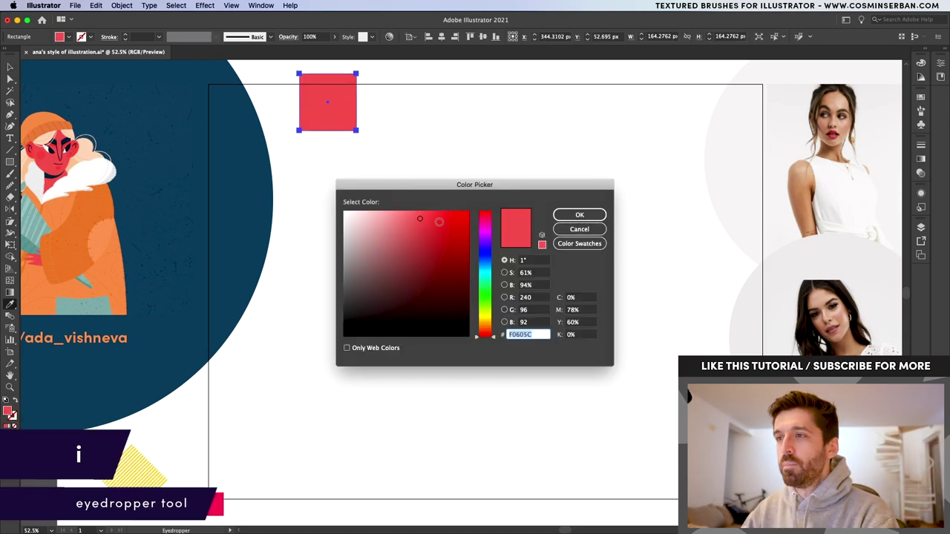
pyautogui.click(583, 213)
# - Add a second square swatch beside the red one, sample the teal from the reference illustration and change it to light blue
pyautogui.press('v')
pyautogui.click(401, 113)
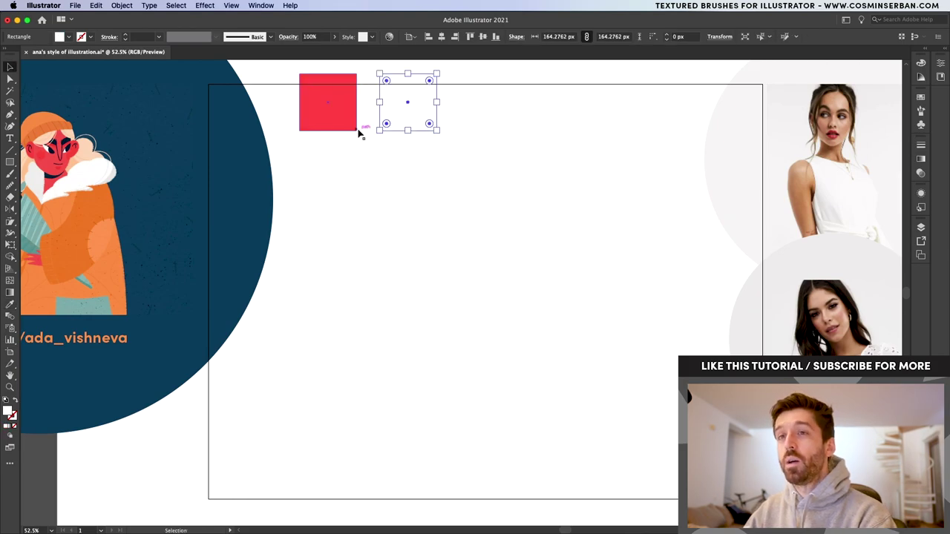
pyautogui.press('i')
pyautogui.click(94, 299)
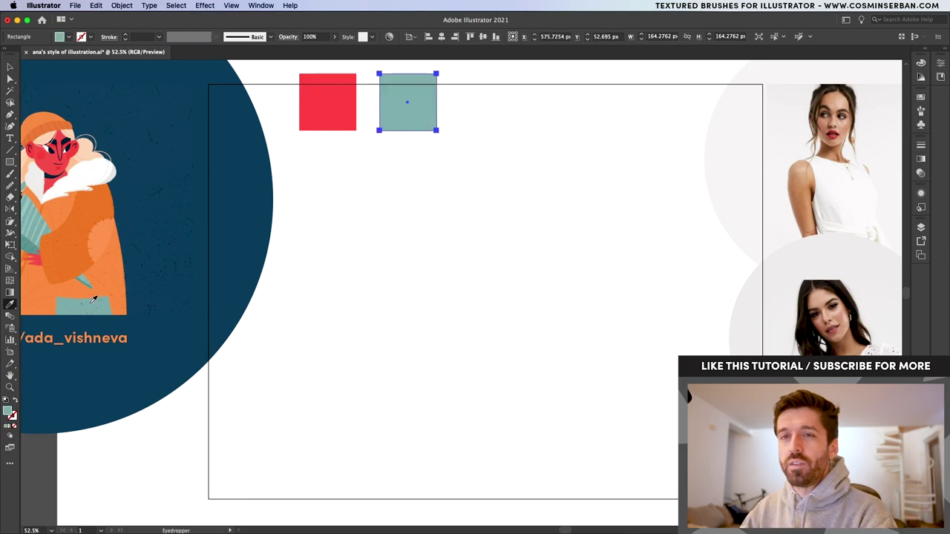
pyautogui.doubleClick(9, 412)
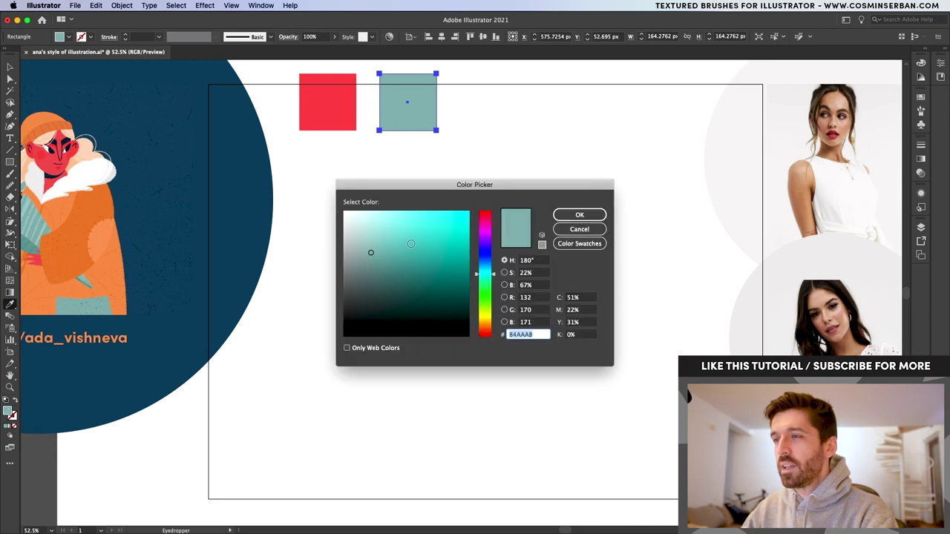
pyautogui.click(388, 218)
pyautogui.moveTo(488, 265); pyautogui.dragTo(489, 267)
pyautogui.press('Return')
# - Duplicate the blue swatch beside it, sample the reference coat's orange and shift its hue to yellow
pyautogui.moveTo(409, 112); pyautogui.dragTo(481, 119)
pyautogui.press('i')
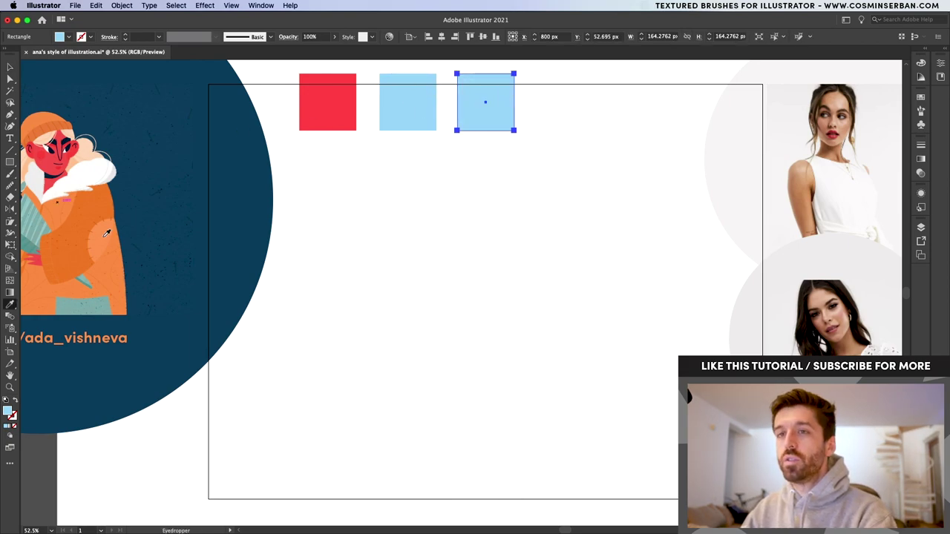
pyautogui.click(103, 233)
pyautogui.doubleClick(9, 412)
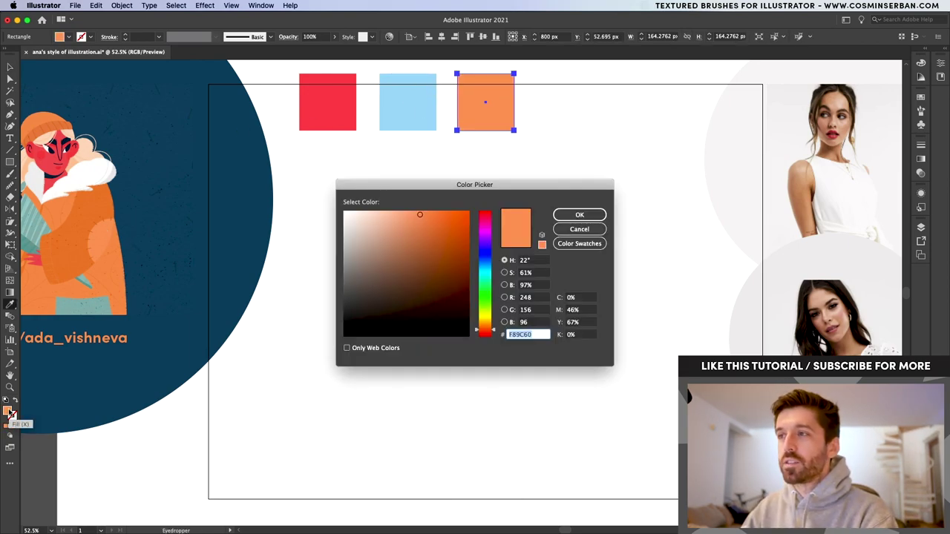
pyautogui.click(484, 324)
pyautogui.click(577, 216)
pyautogui.press('v')
pyautogui.click(576, 213)
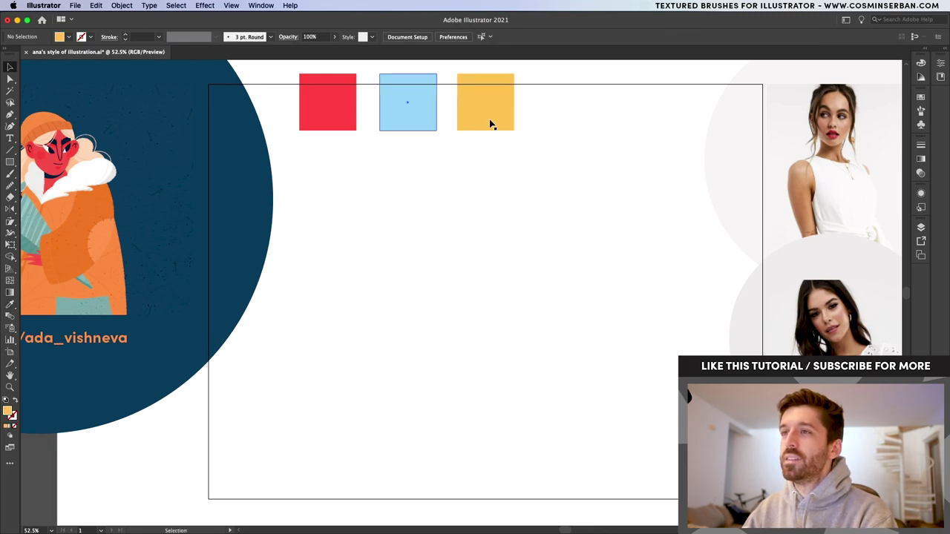
# - Sample the red swatch, draw a face with a rounded chin using the Pen tool and shift it slightly down and right
pyautogui.press('i')
pyautogui.click(332, 97)
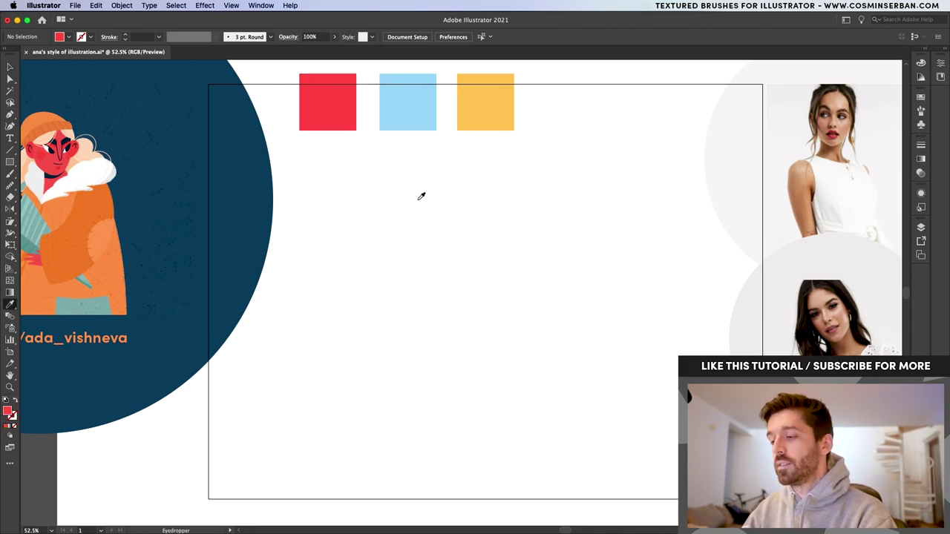
pyautogui.press('p')
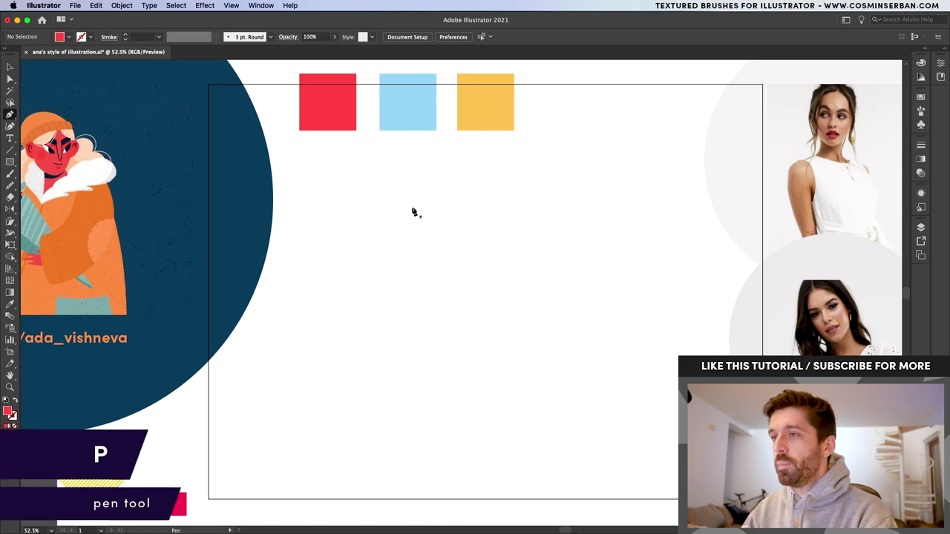
pyautogui.click(411, 207)
pyautogui.moveTo(428, 261); pyautogui.dragTo(454, 265)
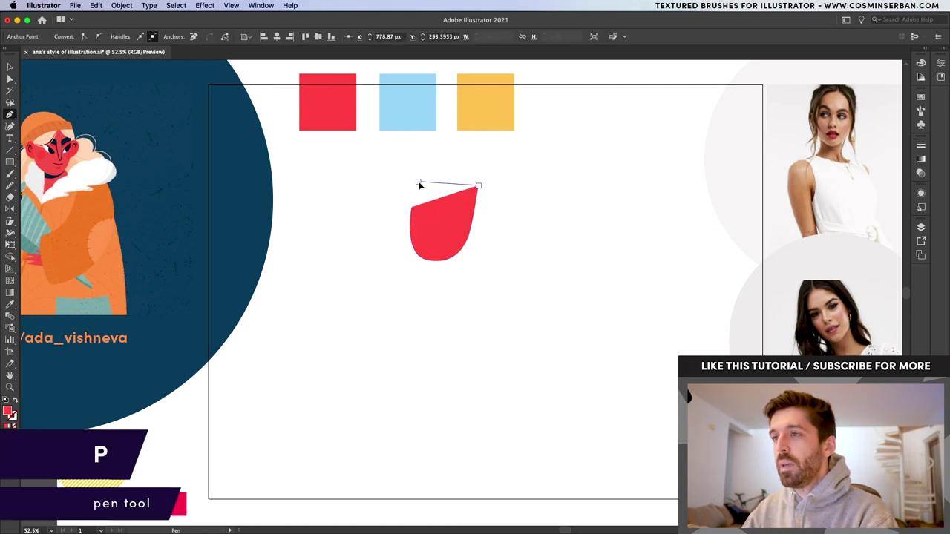
pyautogui.click(418, 181)
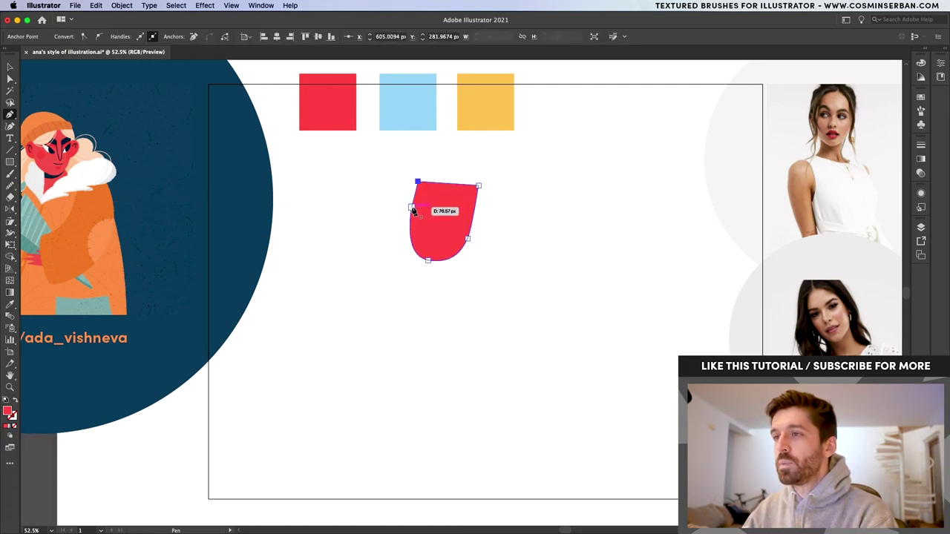
pyautogui.click(412, 206)
pyautogui.press('v')
pyautogui.moveTo(455, 213); pyautogui.dragTo(468, 231)
pyautogui.press('super+shift+a')
# - Draw a red neck shape below the chin with the Pen tool, flaring out to a curved base
pyautogui.press('p')
pyautogui.click(437, 264)
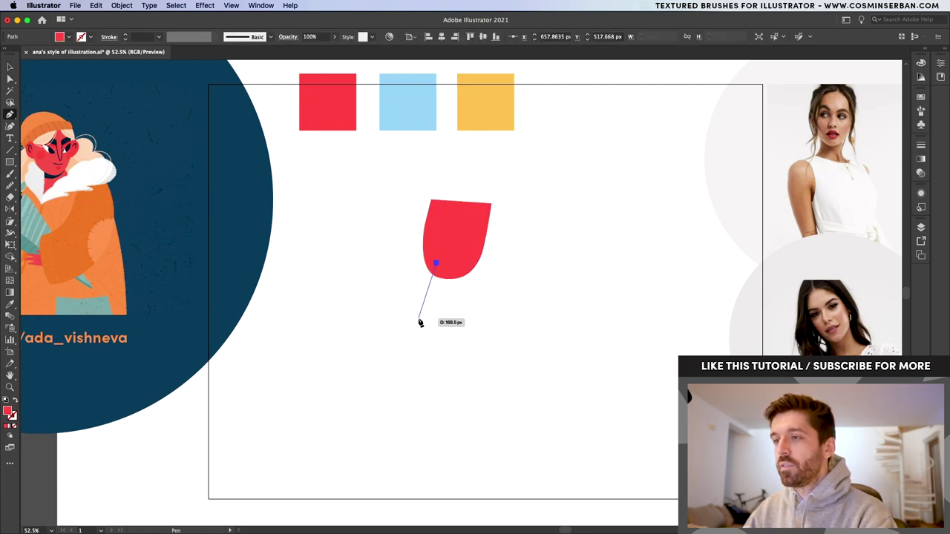
pyautogui.moveTo(443, 338); pyautogui.dragTo(463, 337)
pyautogui.click(475, 320)
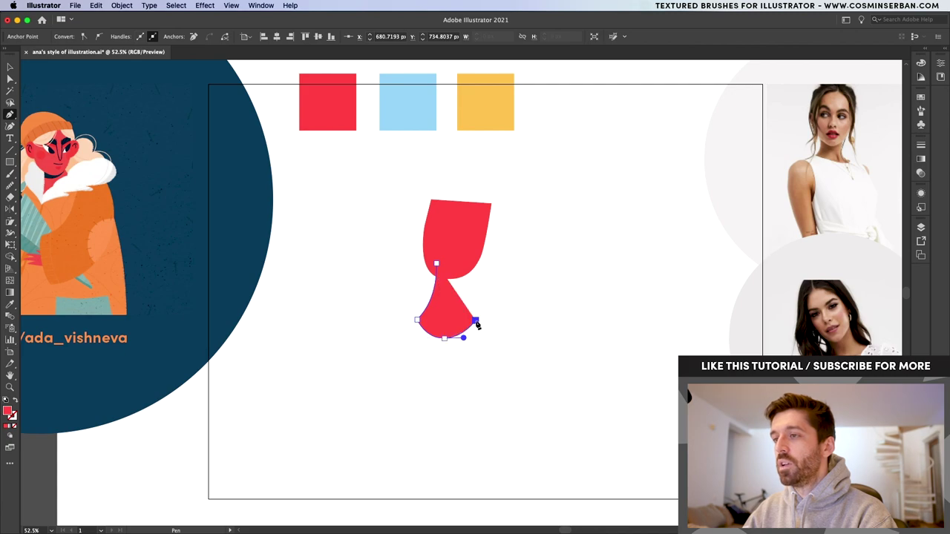
pyautogui.moveTo(460, 263); pyautogui.dragTo(463, 218)
pyautogui.click(437, 265)
pyautogui.press('v')
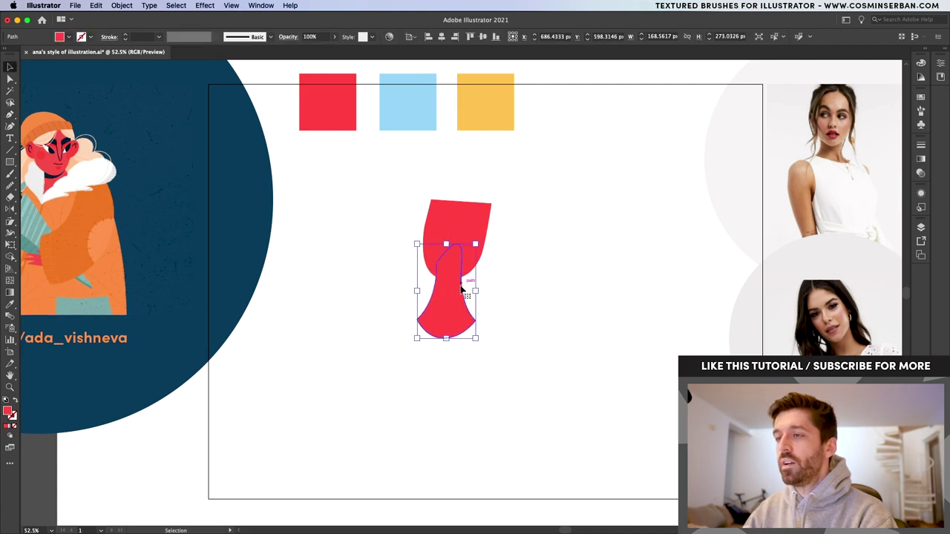
# - Move the neck's upper right anchor point slightly outward to widen the neck
pyautogui.press('a')
pyautogui.moveTo(461, 269); pyautogui.dragTo(467, 271)
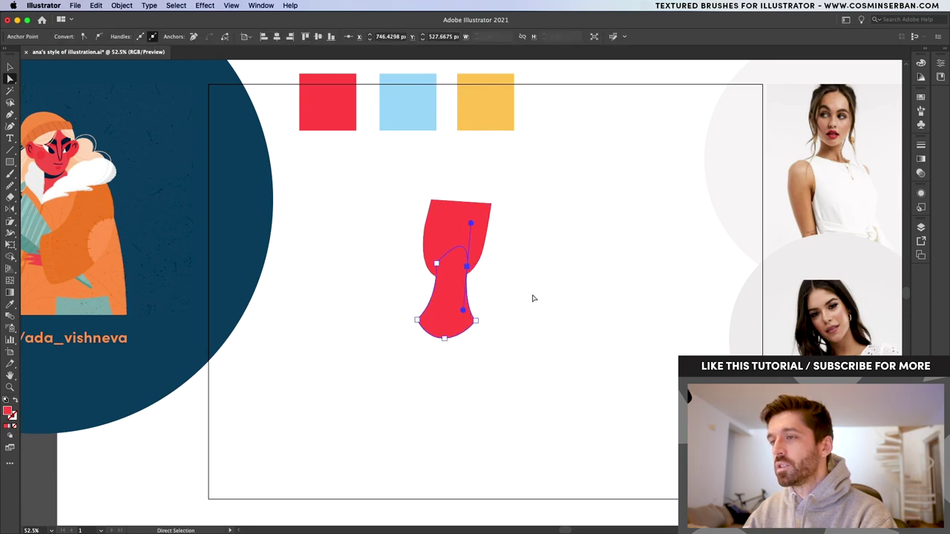
pyautogui.click(532, 298)
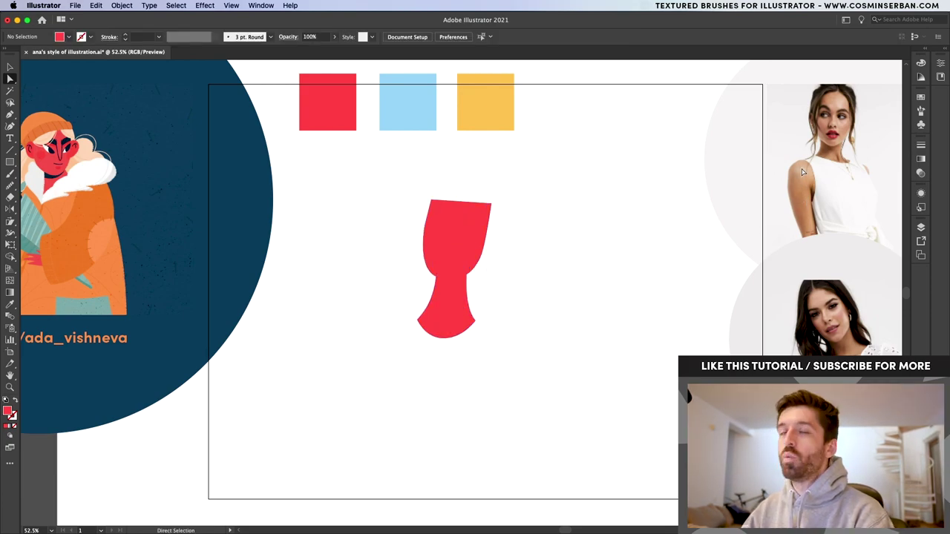
# - Draw a red torso with sloping, rounded shoulders over the base of the neck with the Pen tool
pyautogui.press('p')
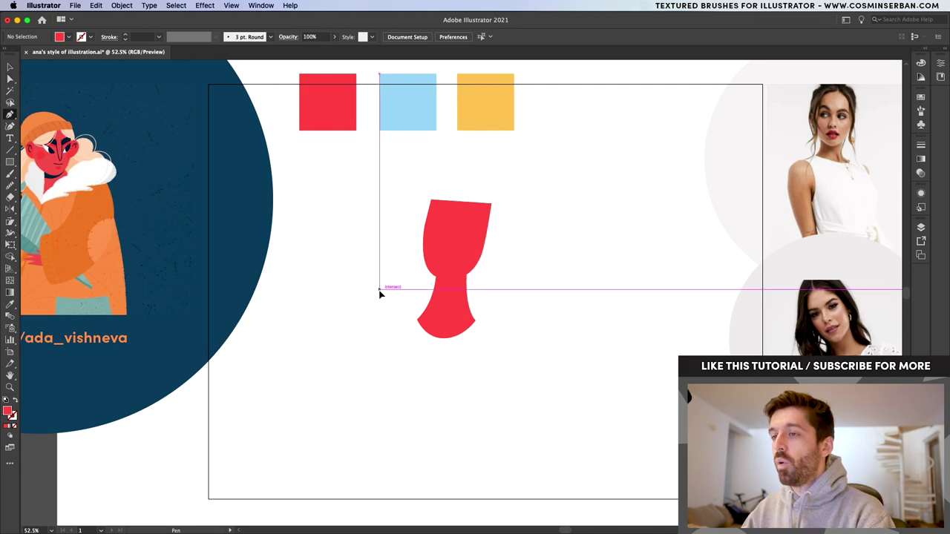
pyautogui.moveTo(379, 289); pyautogui.dragTo(401, 298)
pyautogui.moveTo(511, 322); pyautogui.dragTo(526, 331)
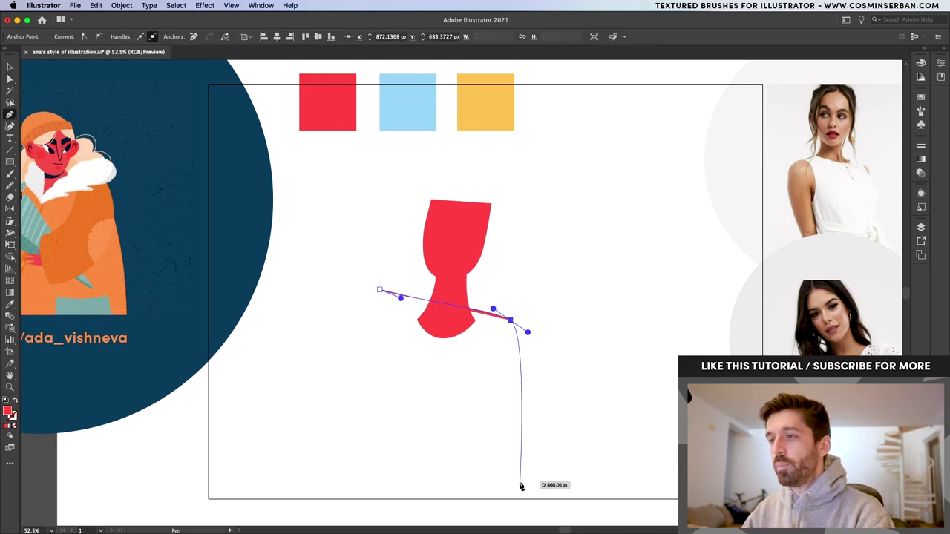
pyautogui.click(519, 479)
pyautogui.moveTo(401, 465); pyautogui.dragTo(404, 289)
pyautogui.press('v')
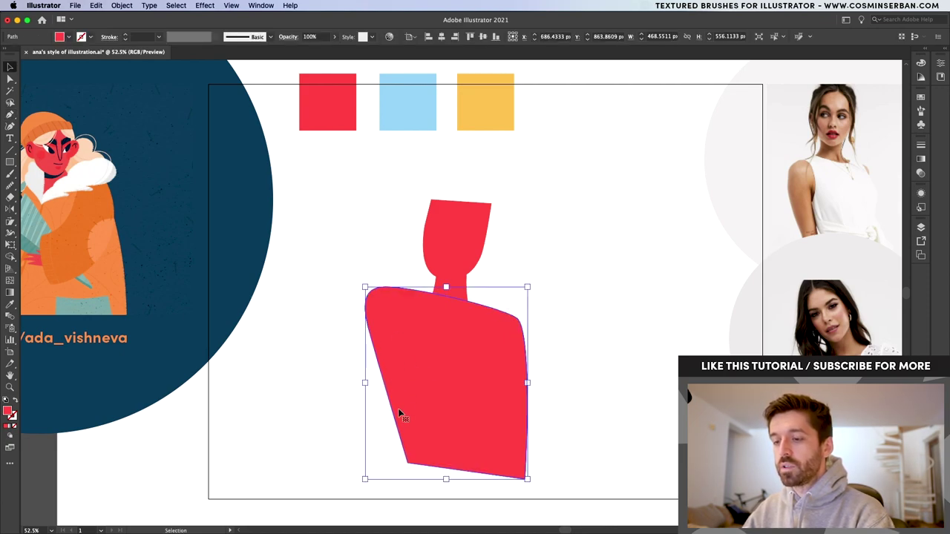
# - Reposition the torso's two lower corner points, moving the left one outward and the right one inward
pyautogui.press('a')
pyautogui.moveTo(407, 463); pyautogui.dragTo(399, 465)
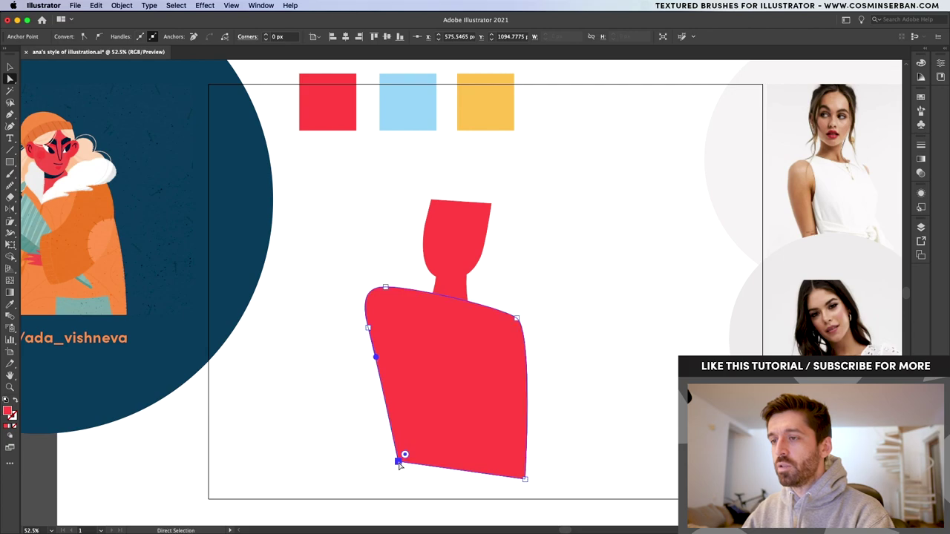
pyautogui.click(431, 491)
pyautogui.moveTo(525, 478); pyautogui.dragTo(511, 471)
pyautogui.click(571, 463)
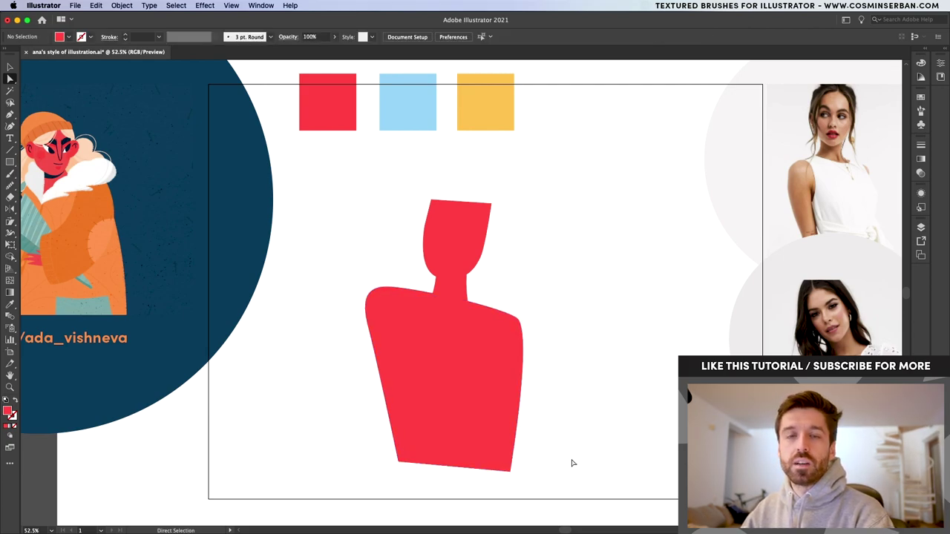
# - Draw a small rounded red ear on the right side of the head with the Pen tool
pyautogui.press('p')
pyautogui.moveTo(481, 220); pyautogui.dragTo(509, 218)
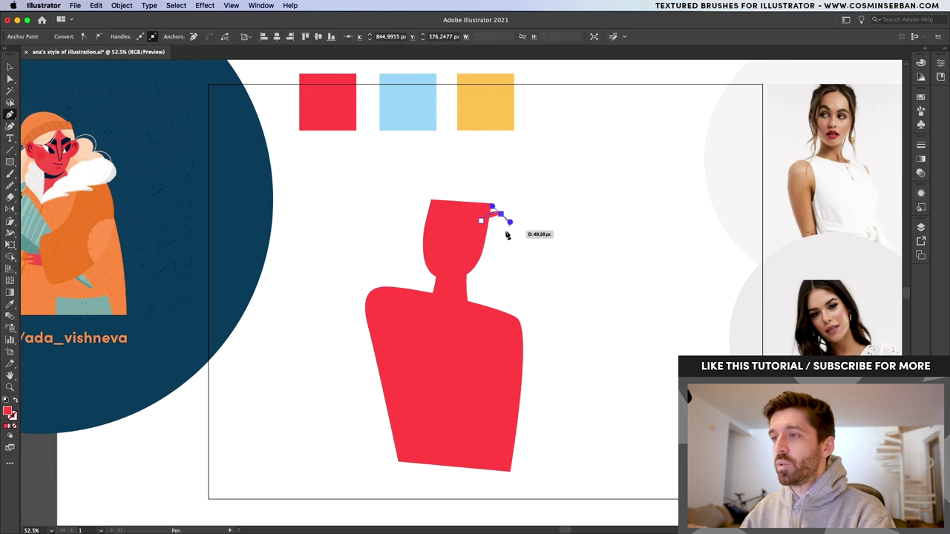
pyautogui.press('v')
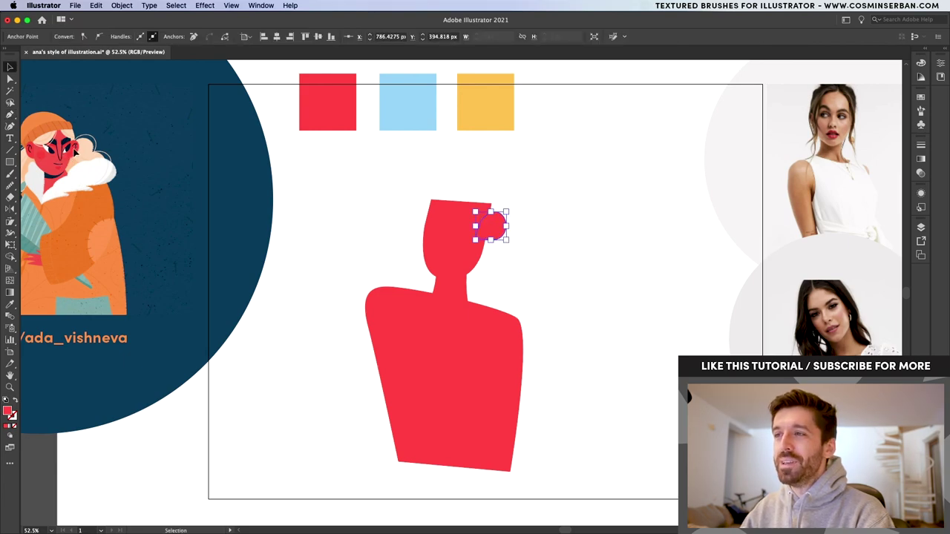
# - Draw a curved fringe piece on the right of the forehead and fill it with the black sampled from the dark-haired model's hair
pyautogui.press('p')
pyautogui.click(457, 201)
pyautogui.moveTo(481, 221); pyautogui.dragTo(500, 202)
pyautogui.press('i')
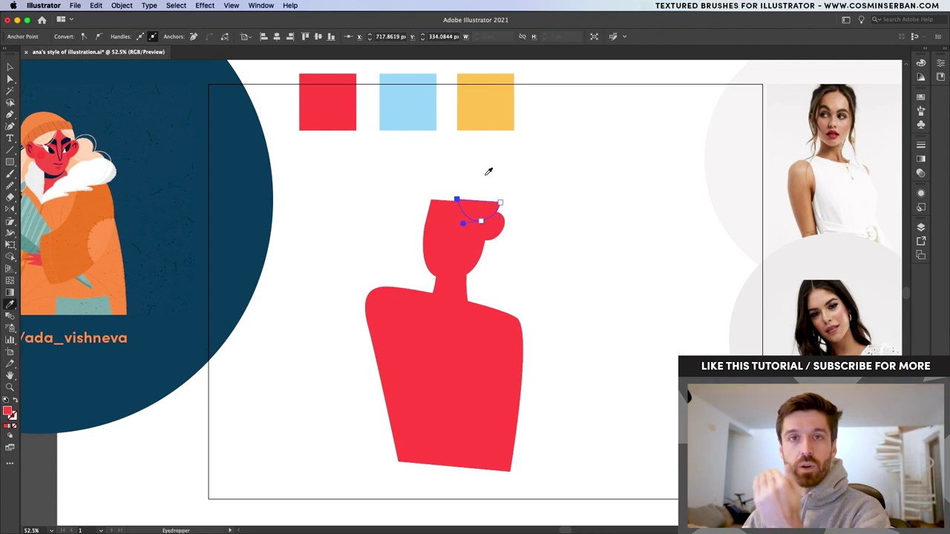
pyautogui.click(808, 291)
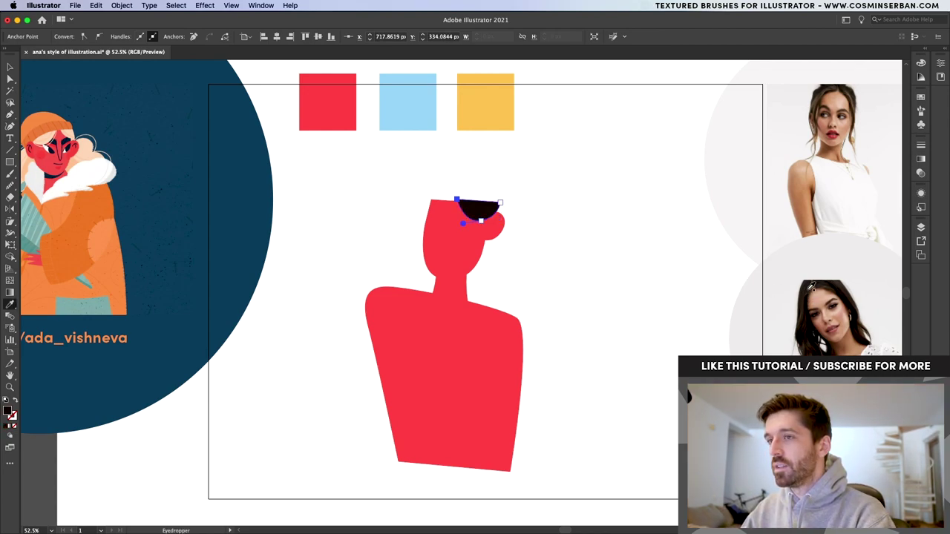
# - Draw a second black fringe piece sweeping across the left side of the forehead with the Pen tool
pyautogui.press('p')
pyautogui.moveTo(459, 201); pyautogui.dragTo(395, 223)
pyautogui.press('super+z')
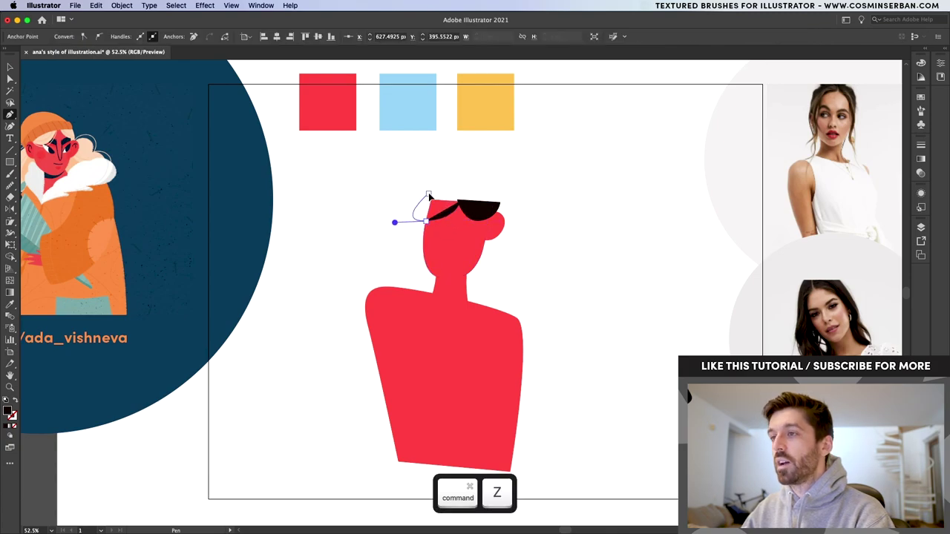
pyautogui.click(428, 194)
# - Draw a large wavy black hair shape around the head and shoulders with the Pen tool and send it behind the figure
pyautogui.moveTo(474, 152); pyautogui.dragTo(445, 153)
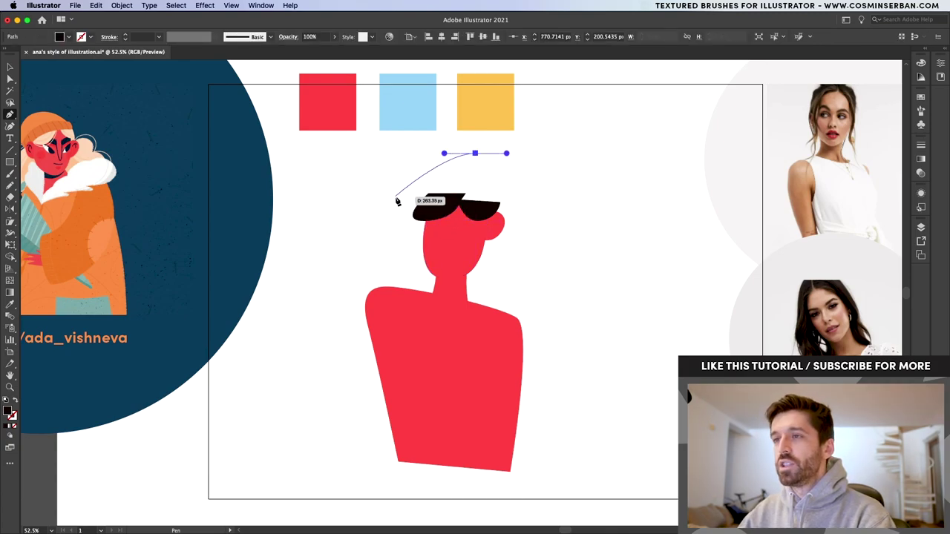
pyautogui.moveTo(396, 199); pyautogui.dragTo(338, 263)
pyautogui.moveTo(301, 312); pyautogui.dragTo(322, 356)
pyautogui.moveTo(451, 387); pyautogui.dragTo(520, 394)
pyautogui.moveTo(545, 315); pyautogui.dragTo(536, 253)
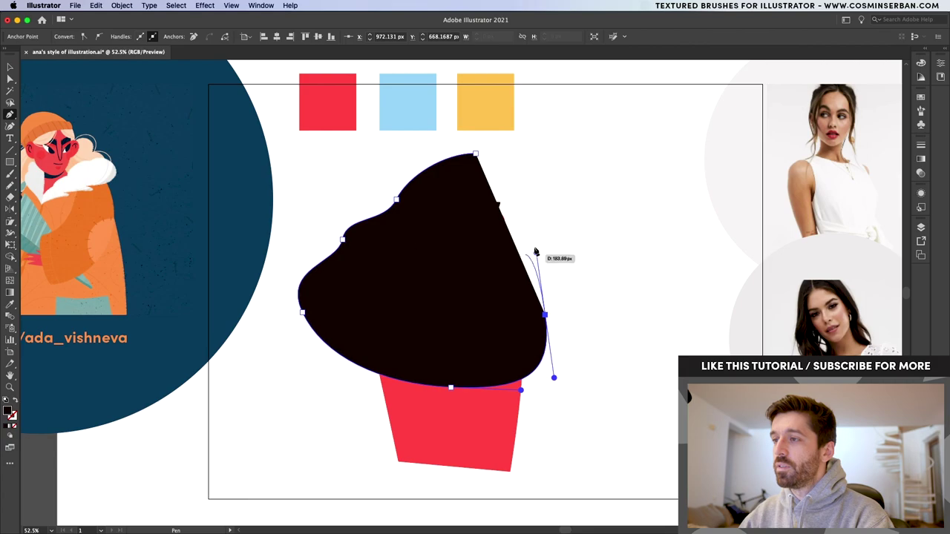
pyautogui.moveTo(475, 154); pyautogui.dragTo(518, 165)
pyautogui.press('v')
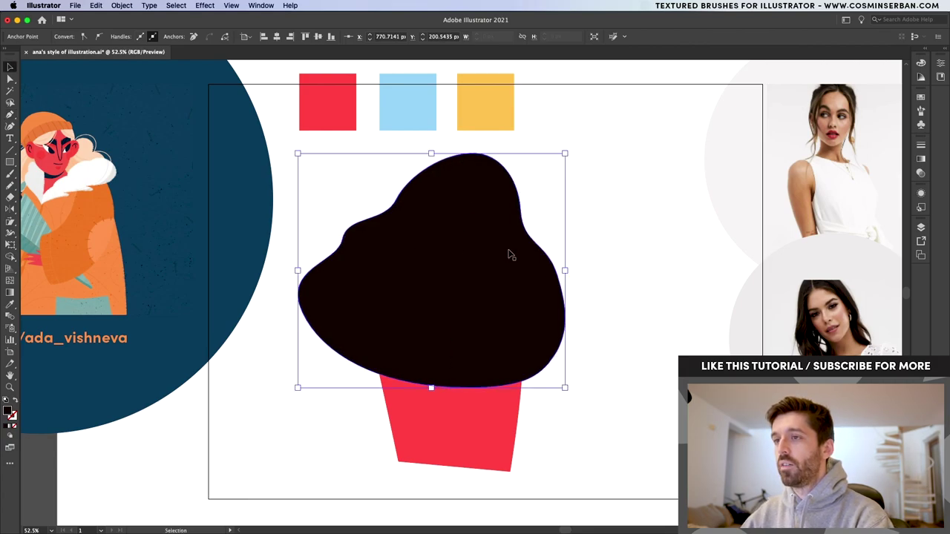
pyautogui.rightClick(511, 255)
pyautogui.moveTo(586, 427)
pyautogui.click(653, 461)
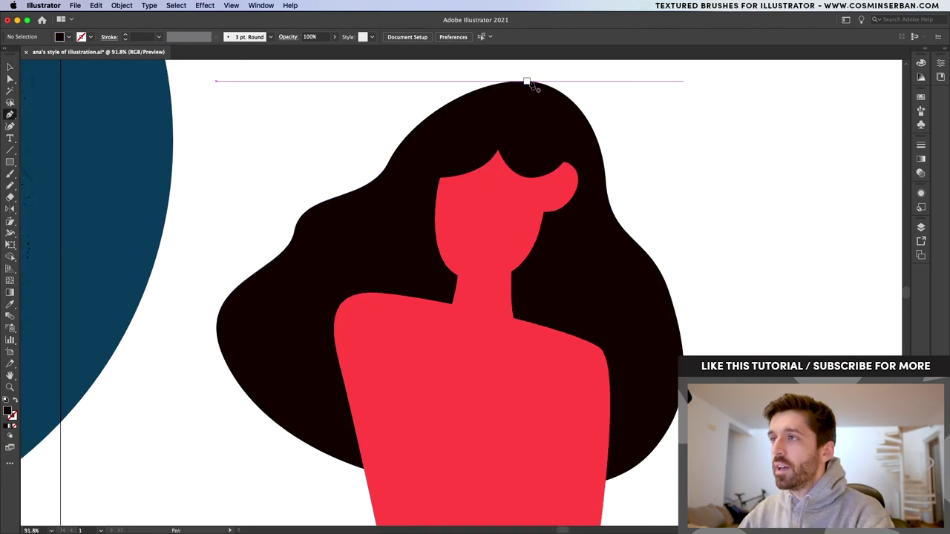
# - Draw a wavier black hair silhouette, about 835 by 676 px, over the existing hair shape with the Pen tool
pyautogui.moveTo(526, 81); pyautogui.dragTo(495, 78)
pyautogui.moveTo(411, 142); pyautogui.dragTo(394, 180)
pyautogui.moveTo(332, 190); pyautogui.dragTo(302, 191)
pyautogui.moveTo(295, 243); pyautogui.dragTo(222, 281)
pyautogui.moveTo(209, 380); pyautogui.dragTo(238, 429)
pyautogui.moveTo(417, 477); pyautogui.dragTo(548, 476)
pyautogui.moveTo(671, 487); pyautogui.dragTo(692, 477)
pyautogui.moveTo(703, 358); pyautogui.dragTo(696, 299)
pyautogui.moveTo(640, 255); pyautogui.dragTo(596, 230)
pyautogui.moveTo(624, 177); pyautogui.dragTo(629, 143)
pyautogui.moveTo(526, 80); pyautogui.dragTo(490, 79)
# - Send the new hair silhouette behind the figure and delete the earlier hair shape
pyautogui.press('v')
pyautogui.rightClick(601, 214)
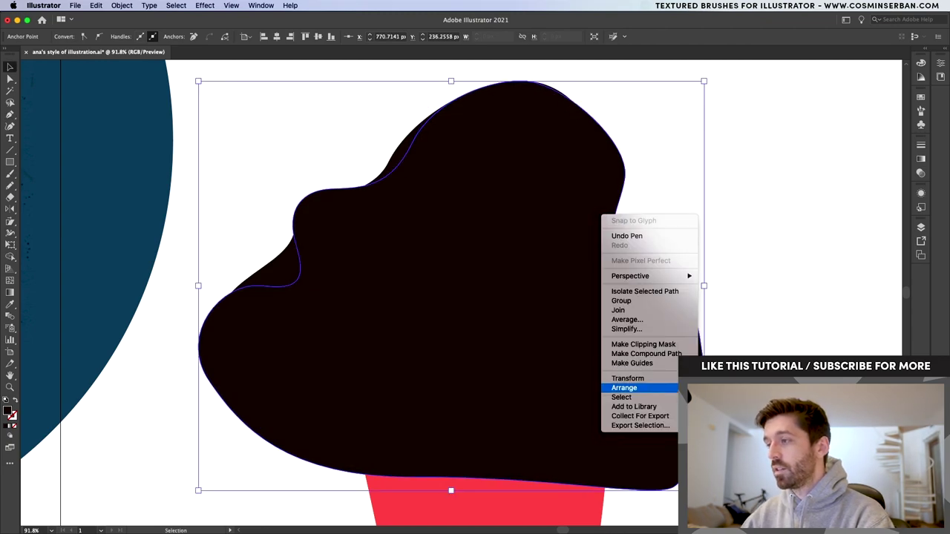
pyautogui.click(721, 416)
pyautogui.click(603, 294)
pyautogui.press('Delete')
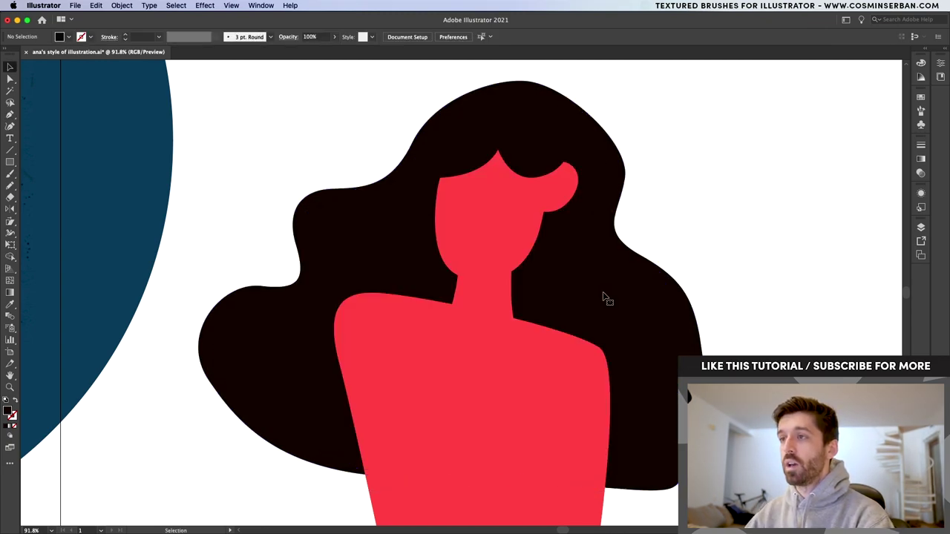
# - Even out the curves along the hair silhouette's outline with the Smooth tool
pyautogui.click(355, 180)
pyautogui.moveTo(10, 186); pyautogui.dragTo(68, 210)
pyautogui.press('v')
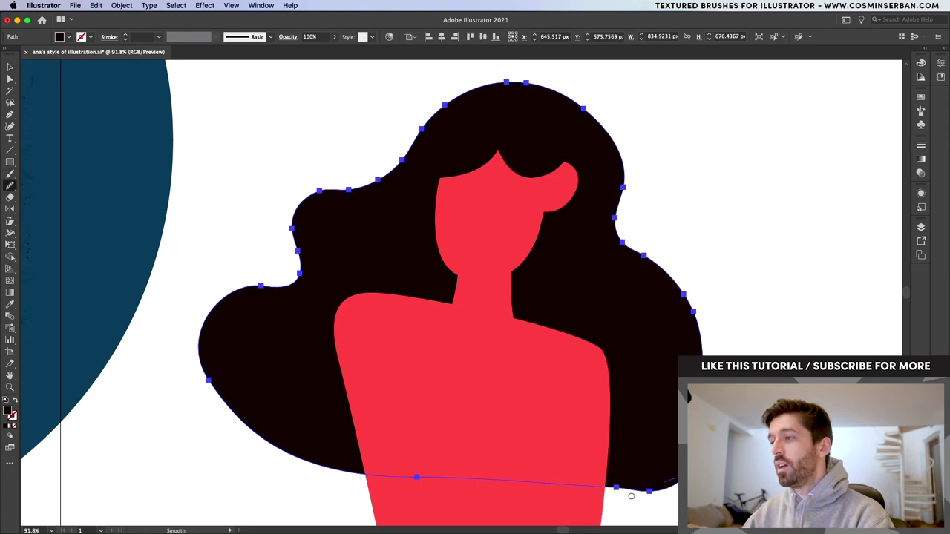
pyautogui.moveTo(375, 469)
pyautogui.mouseDown()
pyautogui.moveTo(149, 365)
pyautogui.moveTo(195, 330)
pyautogui.moveTo(369, 469)
pyautogui.mouseUp()
pyautogui.moveTo(299, 441); pyautogui.dragTo(288, 235)
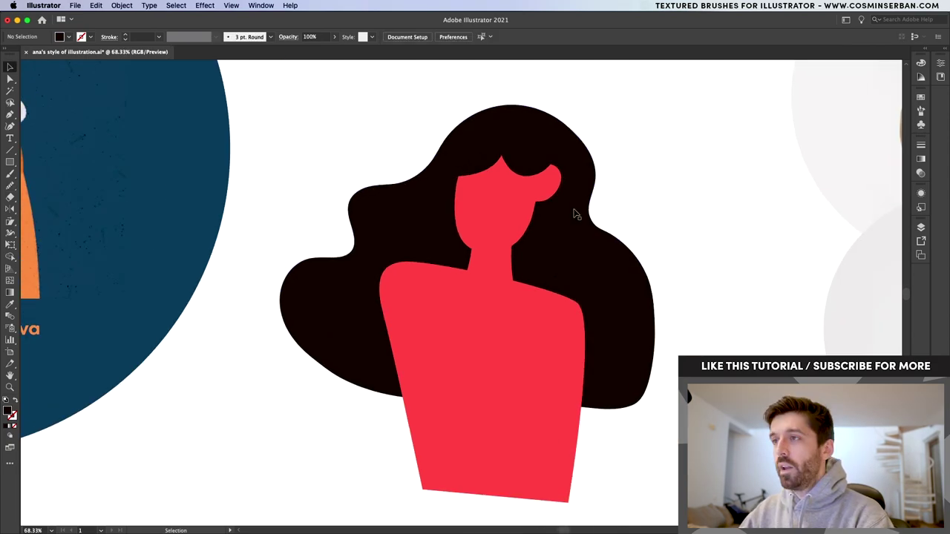
# - Scale the face and ear down slightly together, and bring the ear in front of the fringe
pyautogui.scroll(3, 572, 212)
pyautogui.click(472, 214)
pyautogui.keyDown('shift'); pyautogui.click(543, 172); pyautogui.keyUp('shift')
pyautogui.moveTo(558, 265); pyautogui.dragTo(549, 261)
pyautogui.click(671, 276)
pyautogui.press('a')
pyautogui.click(543, 174)
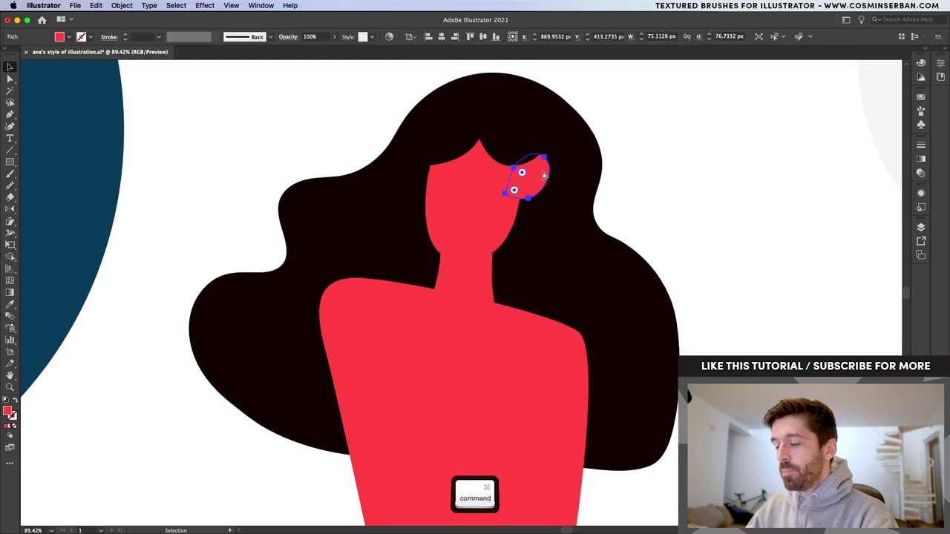
pyautogui.press('super+bracketright')
# - Move the anchor points on the face's upper left side outward to widen the face
pyautogui.click(448, 171)
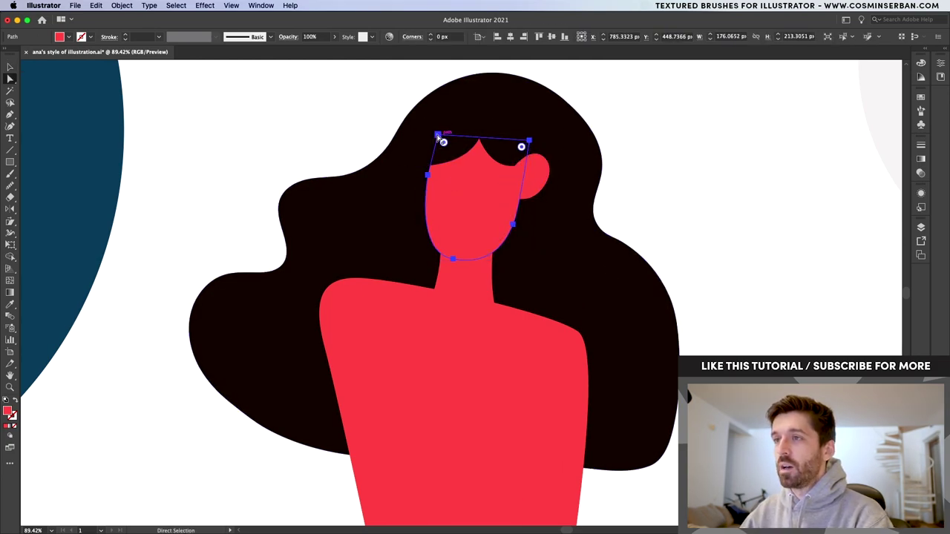
pyautogui.moveTo(429, 184); pyautogui.dragTo(422, 177)
pyautogui.press('super+z')
pyautogui.moveTo(438, 135); pyautogui.dragTo(424, 134)
pyautogui.moveTo(423, 176); pyautogui.dragTo(418, 177)
pyautogui.click(737, 256)
# - Draw a closed organic blob about 1126 px wide around the character with the Curvature tool, using the light blue swatch's fill
pyautogui.scroll(-5, 738, 256)
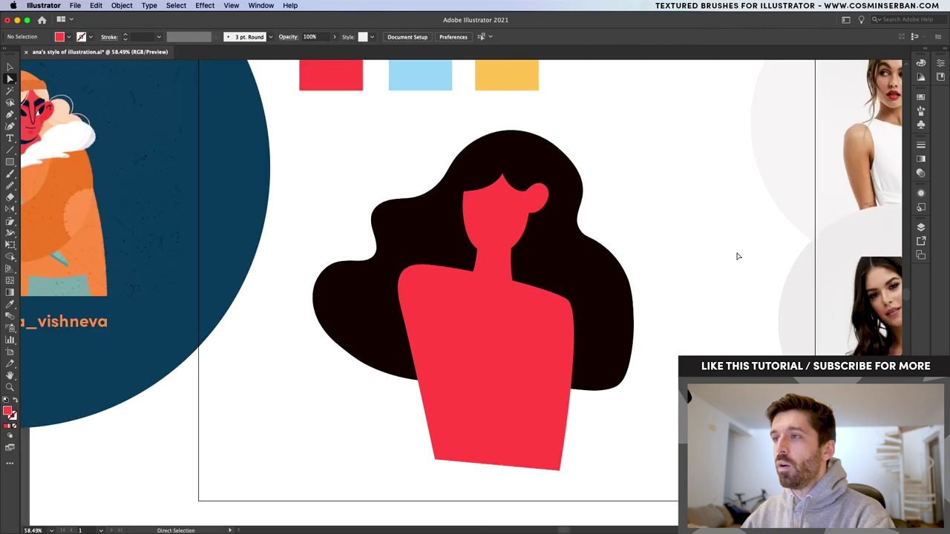
pyautogui.hscroll(1, 737, 256)
pyautogui.scroll(1, 737, 256)
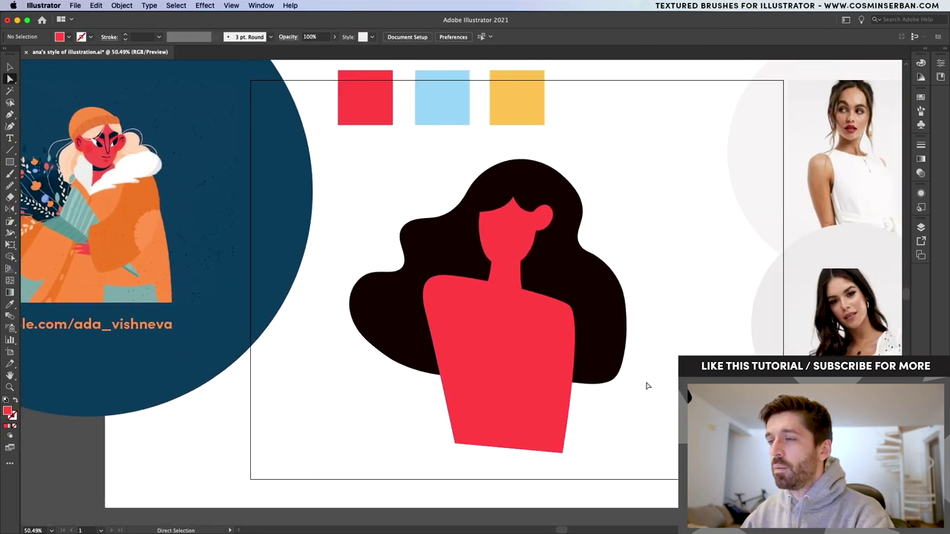
pyautogui.press('v')
pyautogui.click(447, 110)
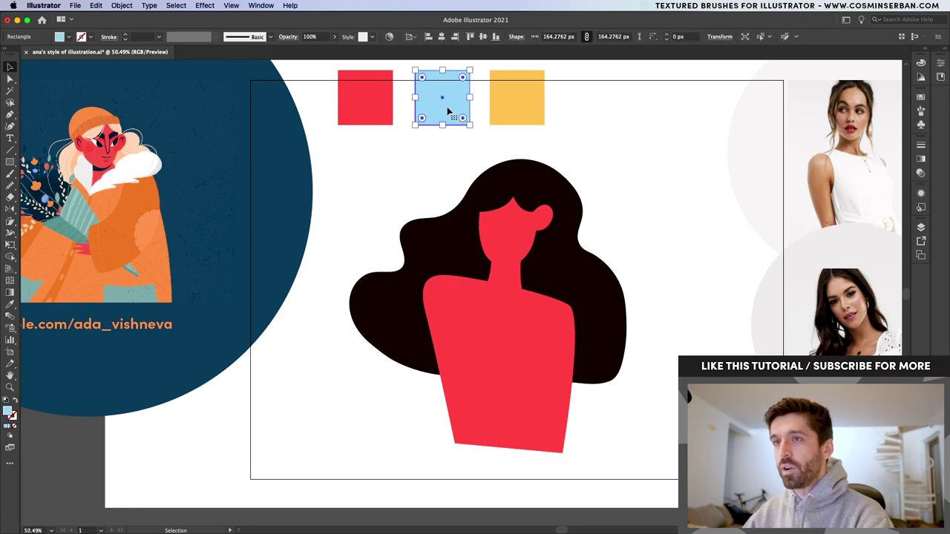
pyautogui.click(11, 128)
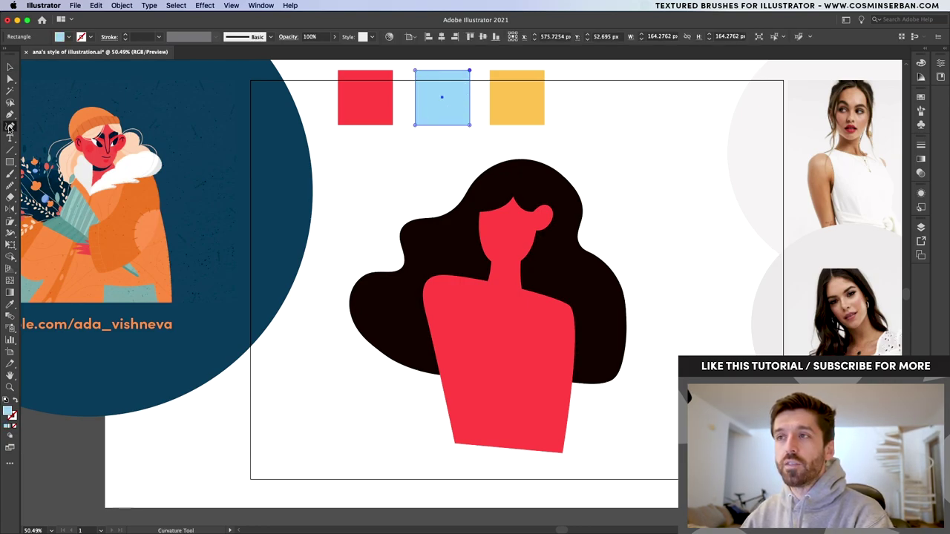
pyautogui.click(436, 153)
pyautogui.click(684, 293)
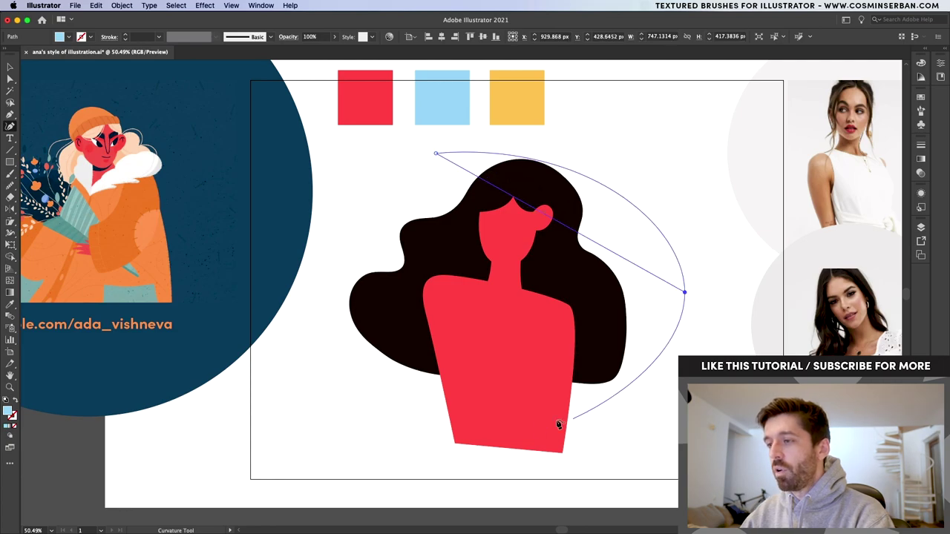
pyautogui.click(517, 431)
pyautogui.click(331, 369)
pyautogui.click(317, 285)
pyautogui.click(442, 268)
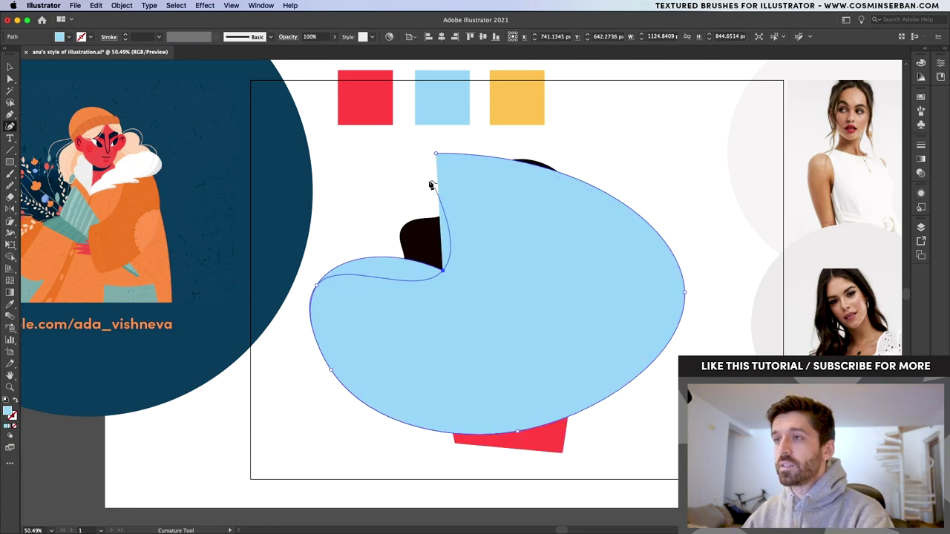
pyautogui.click(436, 154)
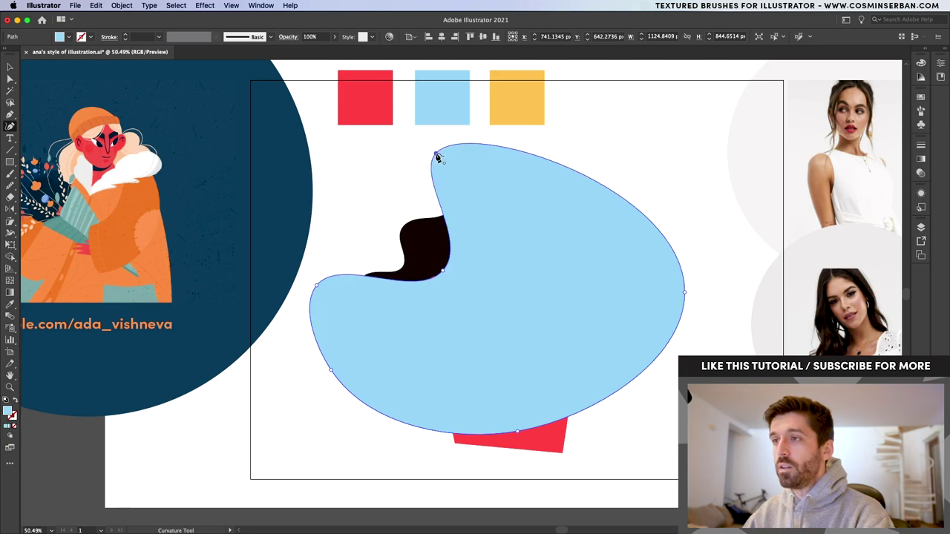
# - Send the light blue blob to the back, behind the whole character
pyautogui.press('v')
pyautogui.rightClick(486, 276)
pyautogui.moveTo(542, 454)
pyautogui.click(618, 485)
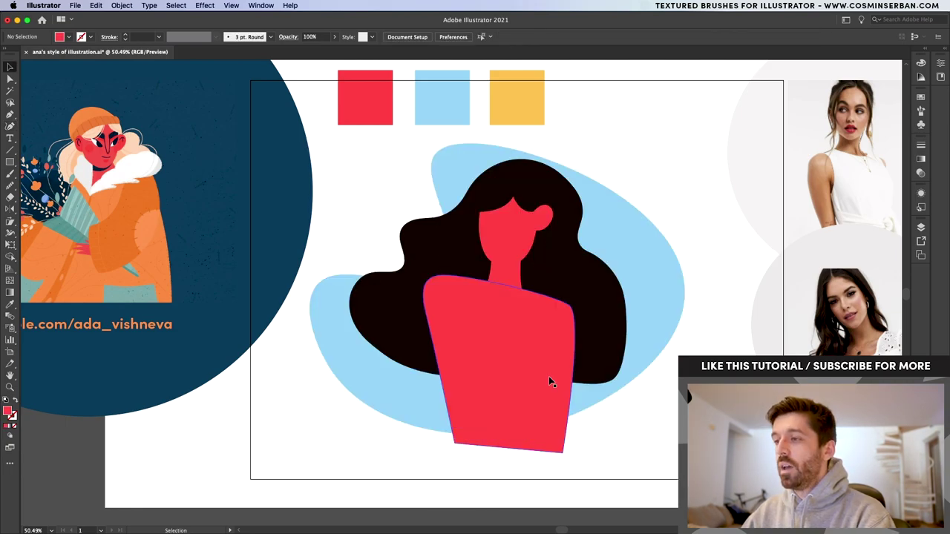
# - Trim away the part of the torso that extends below the blue blob with the Shape Builder tool
pyautogui.click(549, 380)
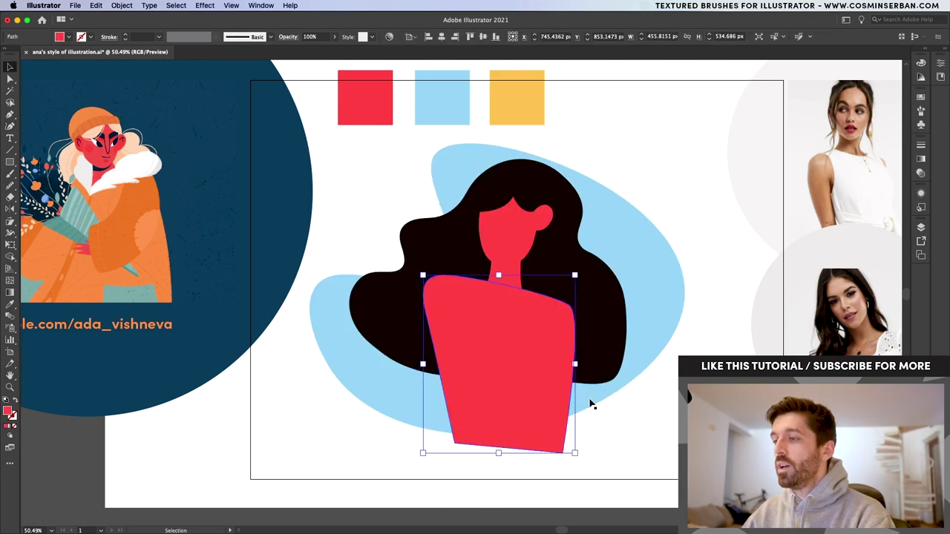
pyautogui.keyDown('shift'); pyautogui.click(595, 399); pyautogui.keyUp('shift')
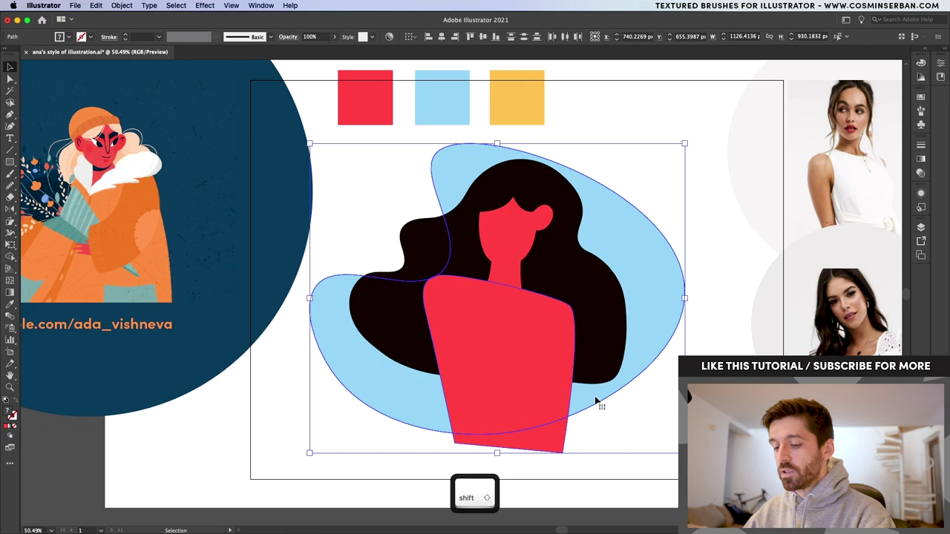
pyautogui.click(10, 256)
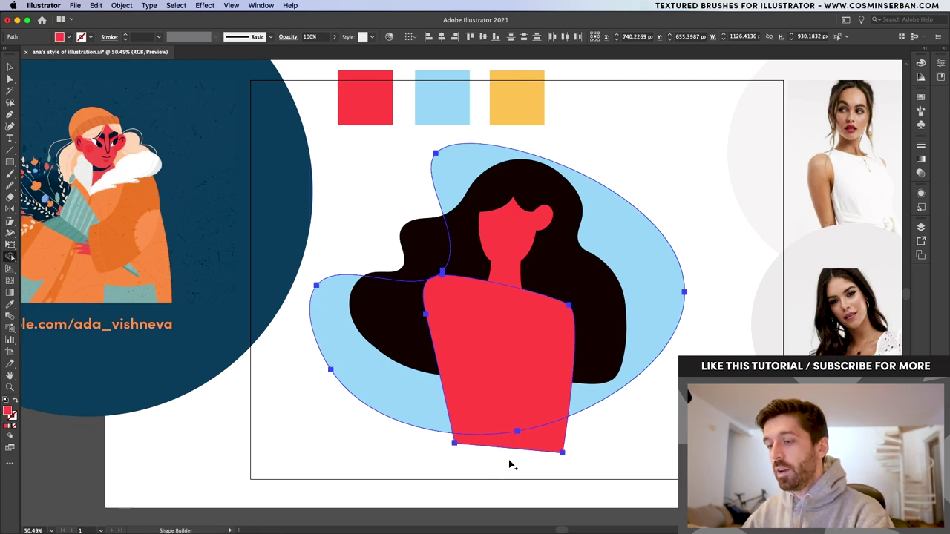
pyautogui.press('alt')
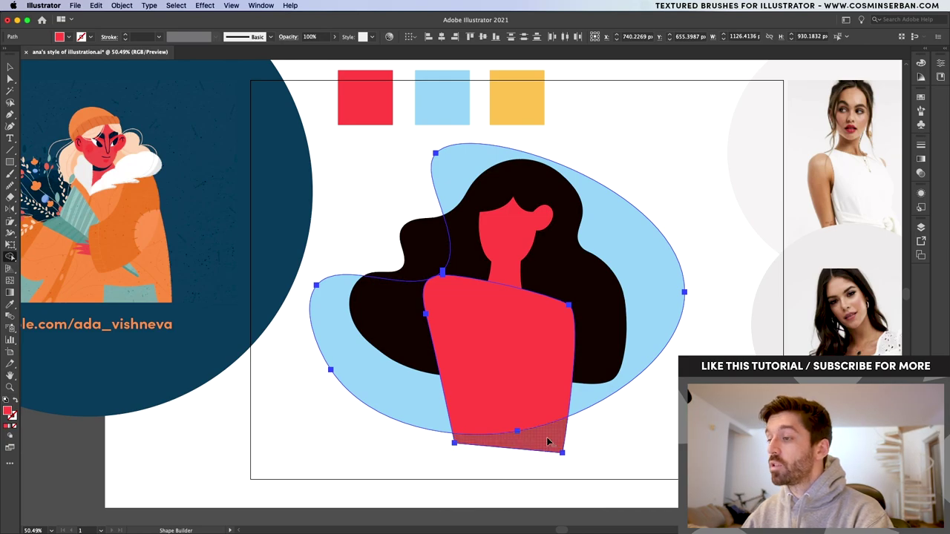
pyautogui.keyDown('alt'); pyautogui.click(547, 442); pyautogui.keyUp('alt')
pyautogui.press('super+shift+a')
# - Draw a rounded hair bun on top of the head with the Pen tool, fill it with the hair's black, and shift it slightly right
pyautogui.press('p')
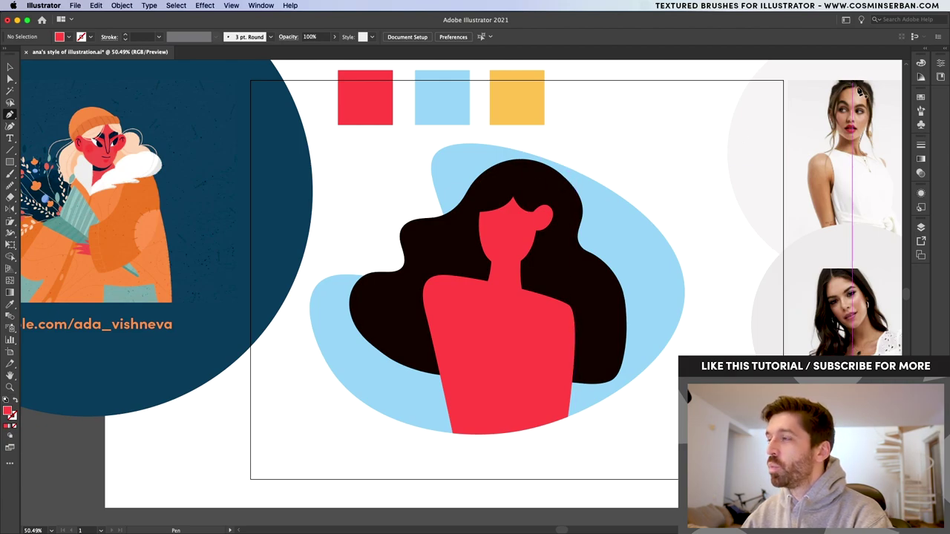
pyautogui.press('i')
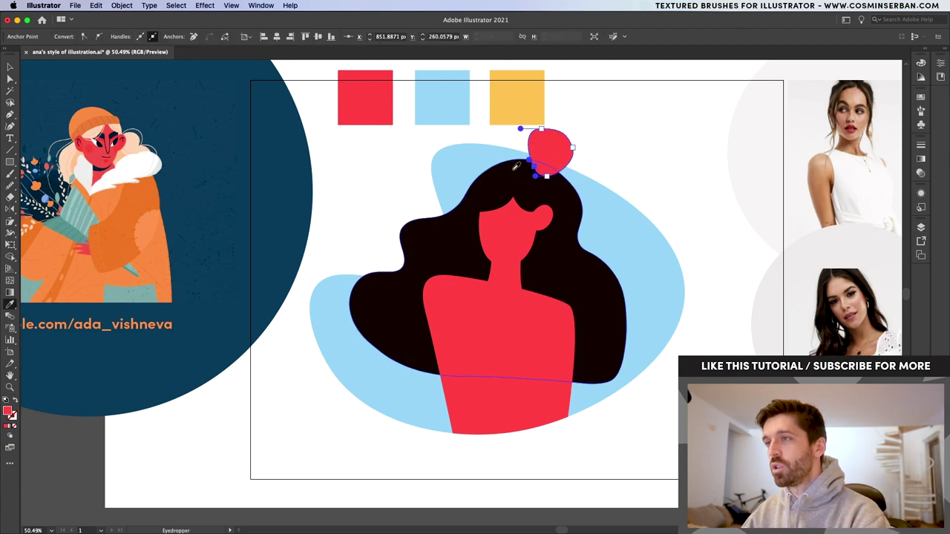
pyautogui.click(512, 180)
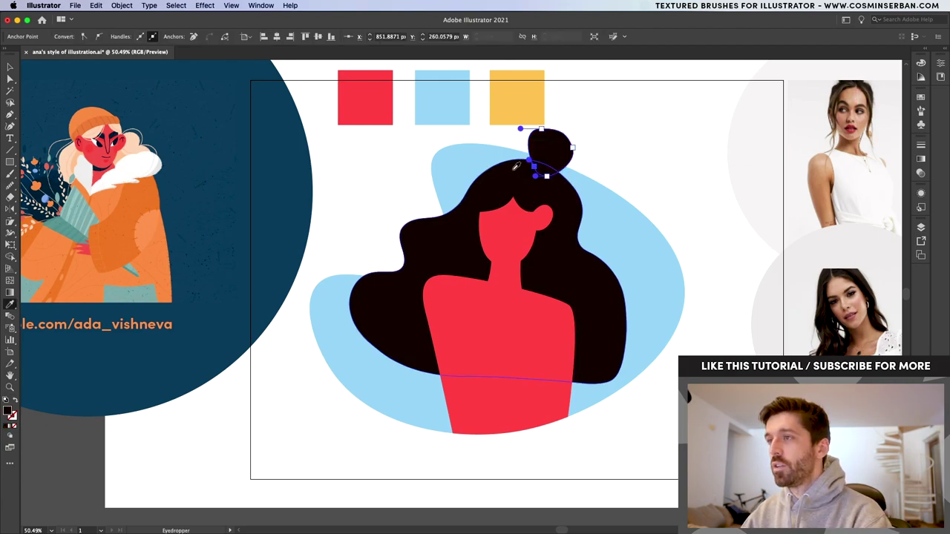
pyautogui.press('v')
pyautogui.click(664, 153)
pyautogui.moveTo(557, 146)
pyautogui.mouseDown()
pyautogui.moveTo(617, 134)
pyautogui.moveTo(557, 148)
pyautogui.mouseUp()
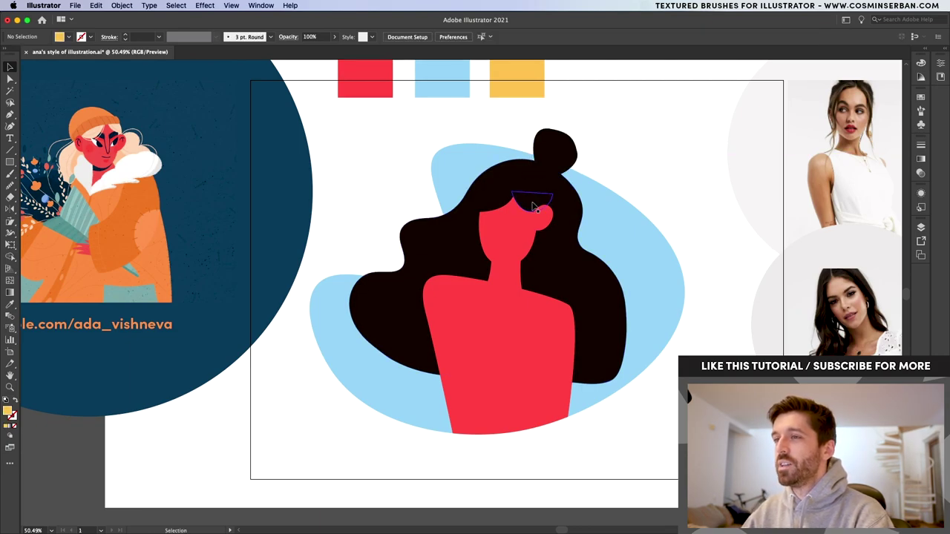
# - Draw a four-cornered right eyebrow, about 67 by 25 px, below the fringe with the Pen tool, taking the reference illustration's face as a guide
pyautogui.scroll(8, 533, 206)
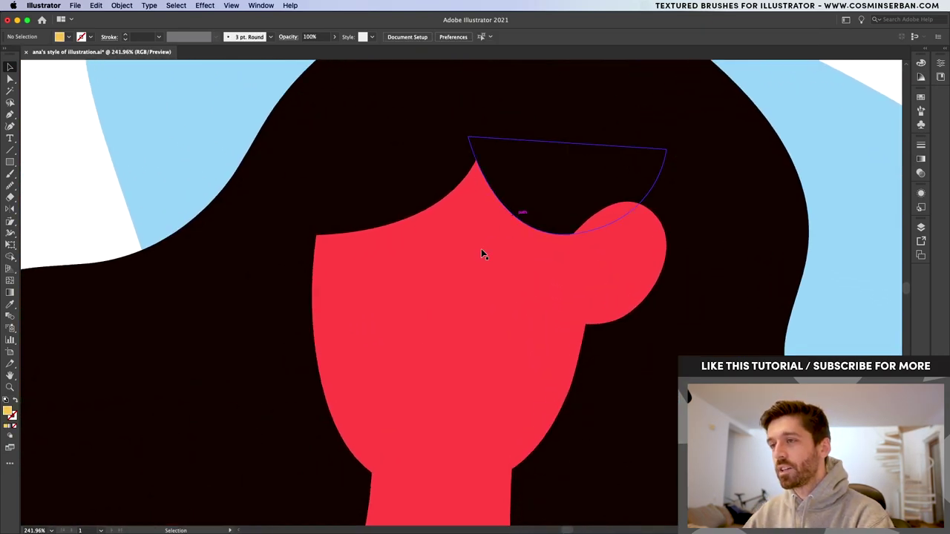
pyautogui.scroll(-8, 460, 280)
pyautogui.hscroll(-5, 344, 257)
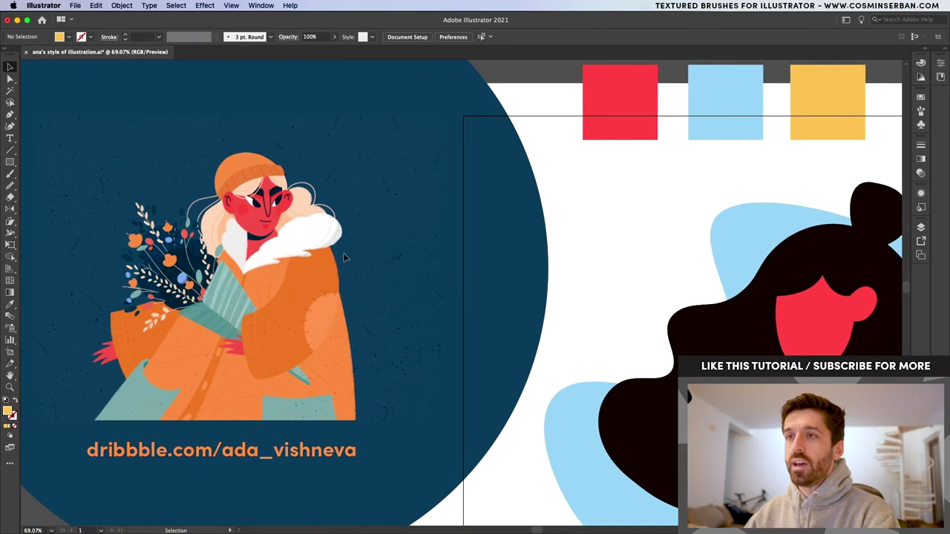
pyautogui.scroll(8, 276, 193)
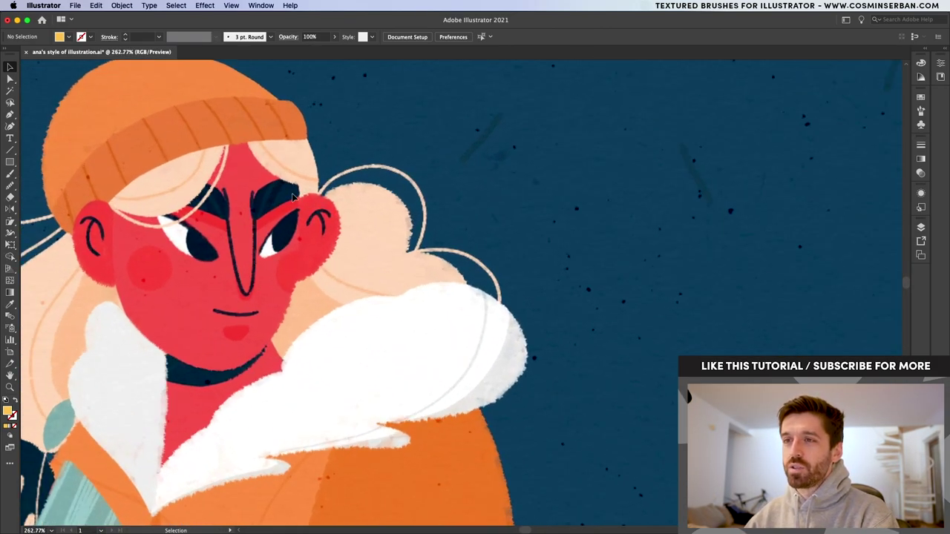
pyautogui.scroll(-10, 293, 197)
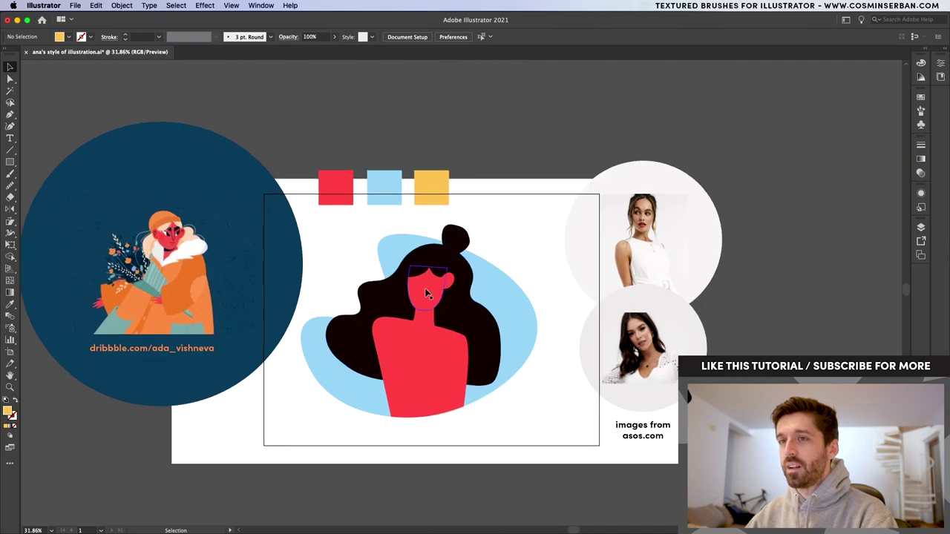
pyautogui.scroll(8, 425, 288)
pyautogui.press('p')
pyautogui.click(442, 235)
pyautogui.click(456, 205)
pyautogui.click(529, 202)
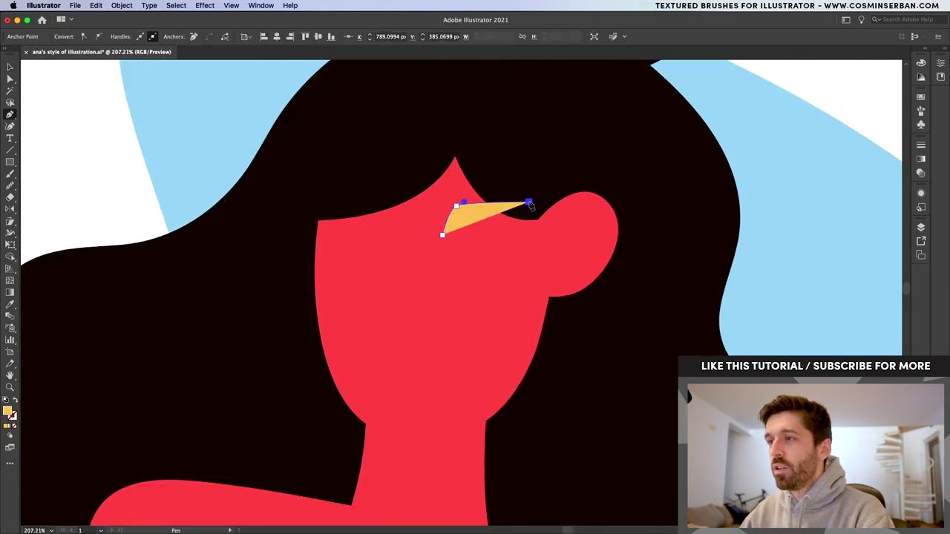
pyautogui.click(533, 232)
pyautogui.press('super+z')
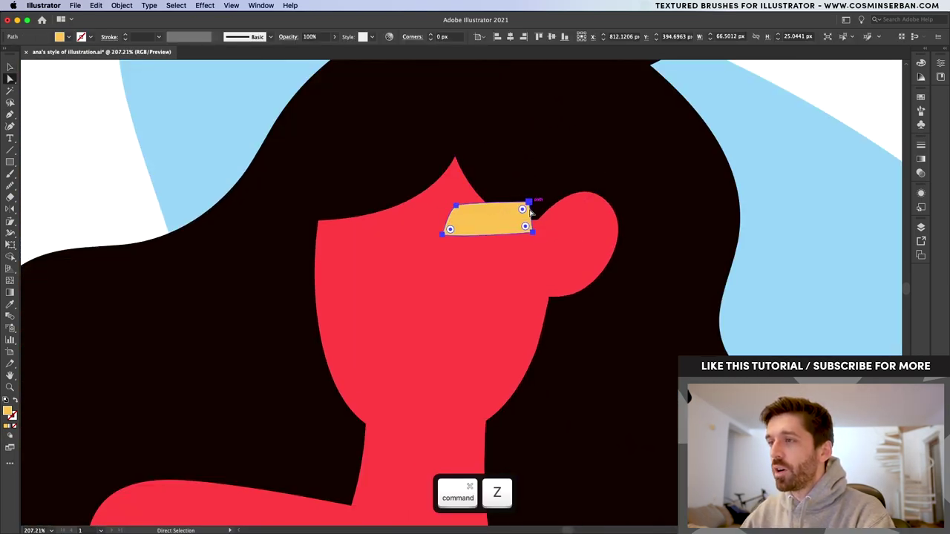
# - Round the right eyebrow's corners to about 4.87 px and fill it with the black of the hair
pyautogui.moveTo(522, 209); pyautogui.dragTo(524, 211)
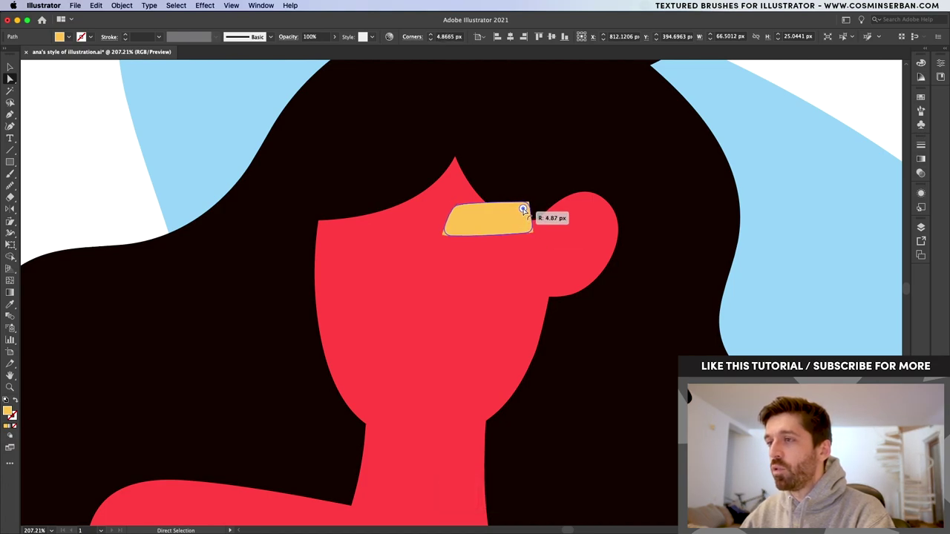
pyautogui.press('i')
pyautogui.click(516, 173)
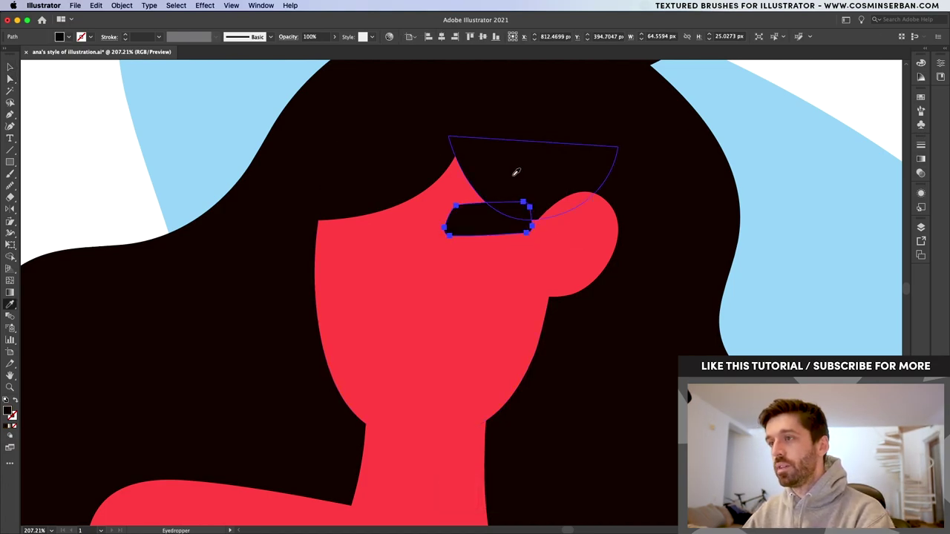
pyautogui.press('v')
pyautogui.click(432, 297)
# - Draw a matching left eyebrow, about 56 by 27 px, below the fringe with the Pen tool and round its corners
pyautogui.press('p')
pyautogui.click(405, 233)
pyautogui.moveTo(386, 198); pyautogui.dragTo(367, 201)
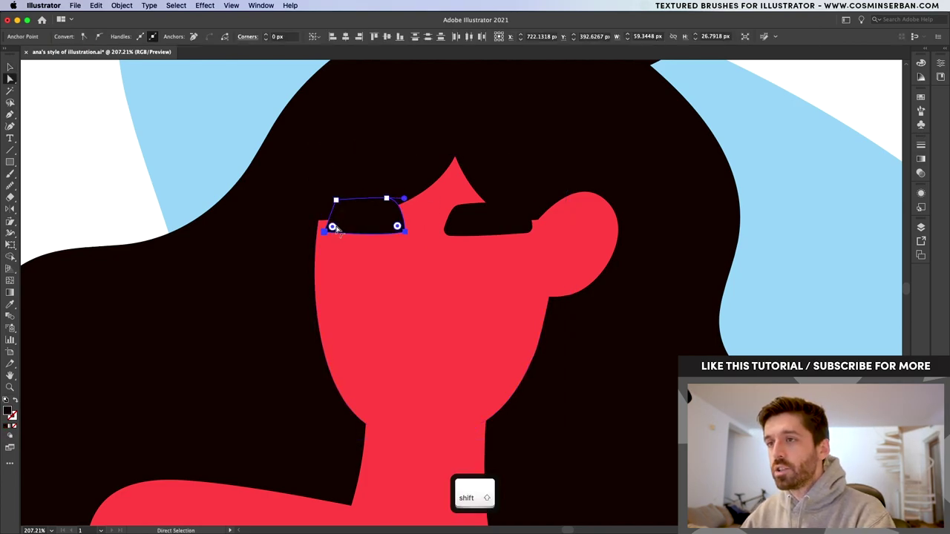
pyautogui.moveTo(333, 227); pyautogui.dragTo(339, 226)
pyautogui.press('v')
pyautogui.click(424, 293)
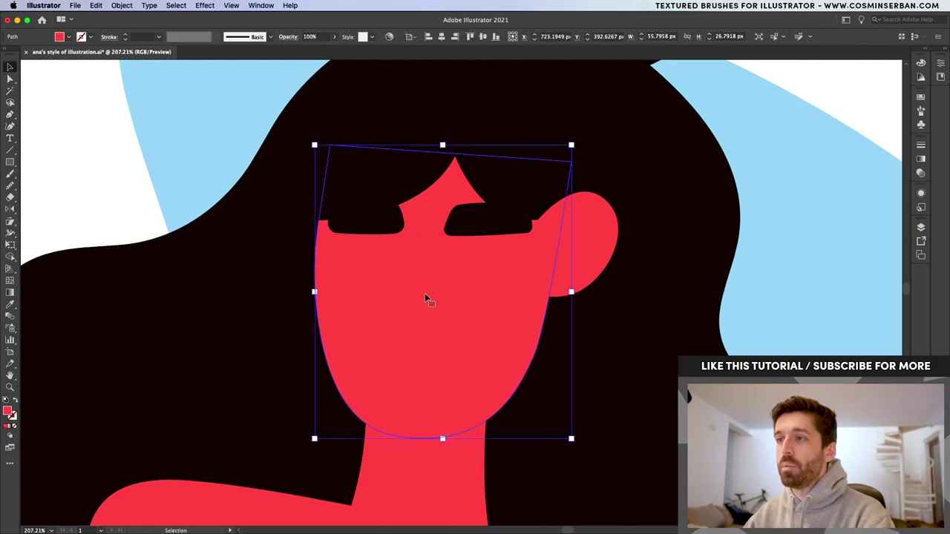
# - Rotate both eyebrows so they slope down towards the nose and shift the left one slightly left
pyautogui.scroll(-3, 425, 293)
pyautogui.scroll(5, 473, 332)
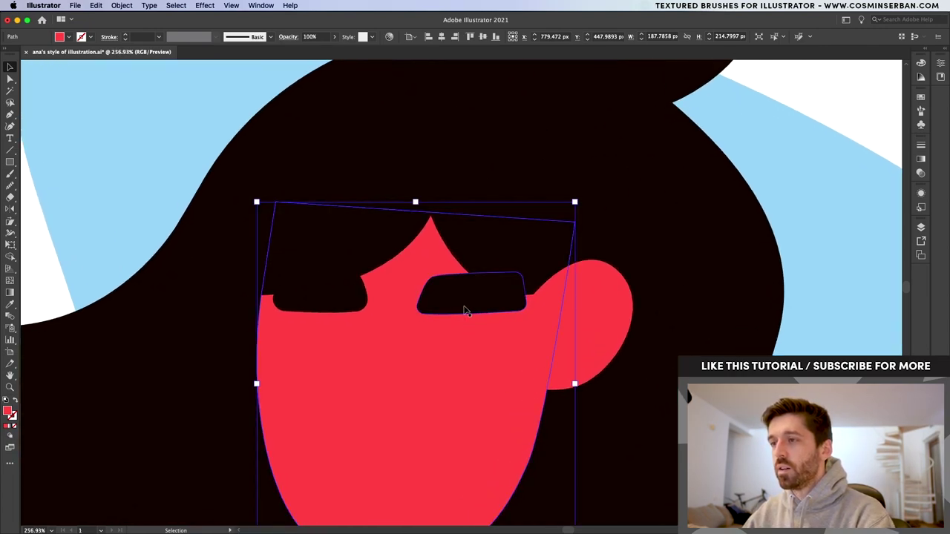
pyautogui.click(466, 310)
pyautogui.moveTo(530, 267); pyautogui.dragTo(522, 254)
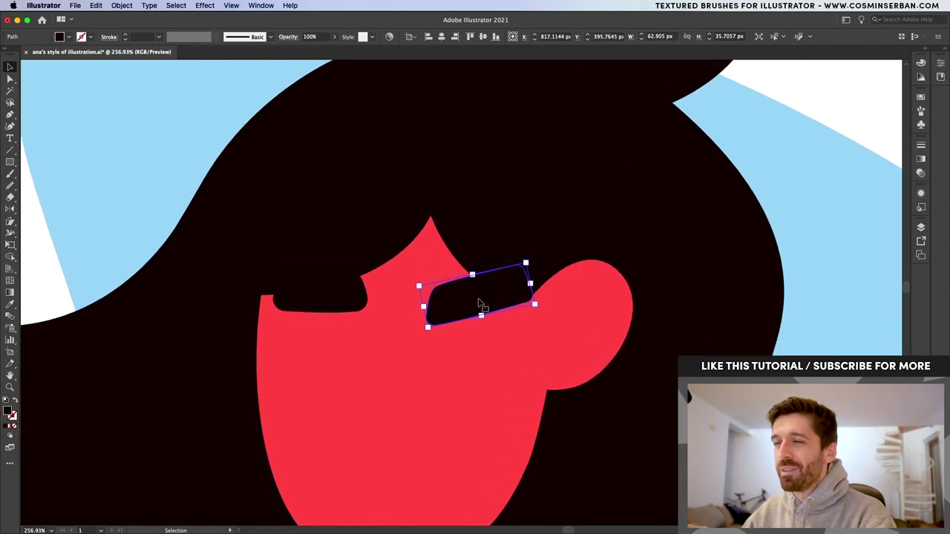
pyautogui.click(338, 303)
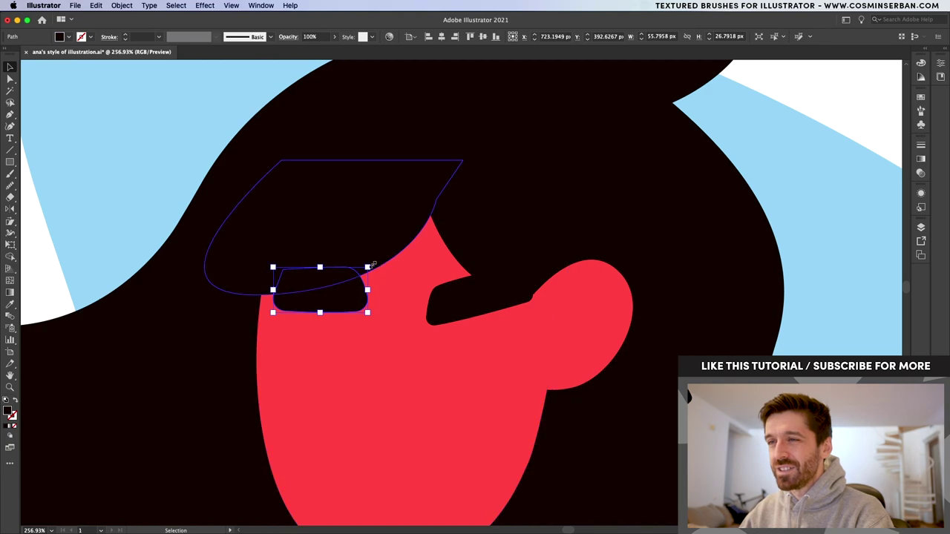
pyautogui.moveTo(373, 263); pyautogui.dragTo(395, 269)
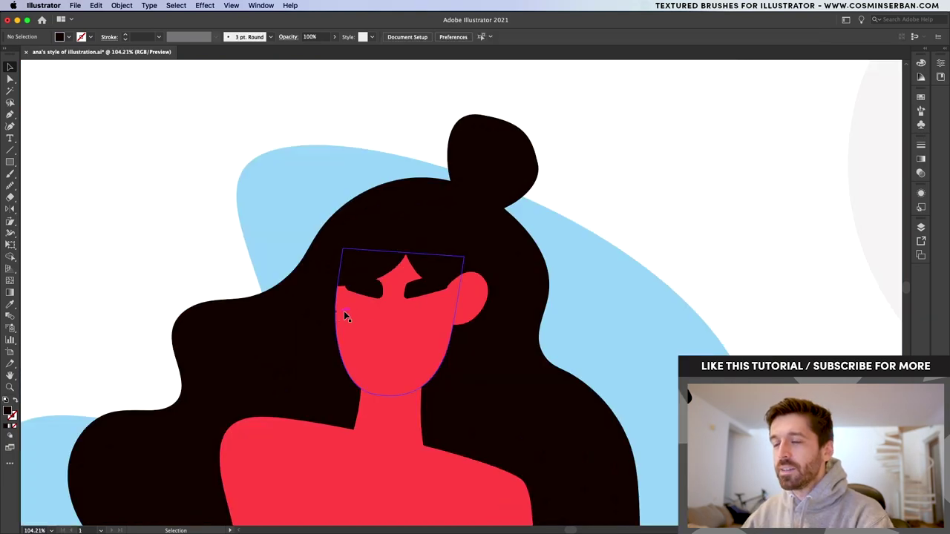
pyautogui.scroll(4, 373, 304)
pyautogui.keyDown('shift'); pyautogui.click(365, 278); pyautogui.keyUp('shift')
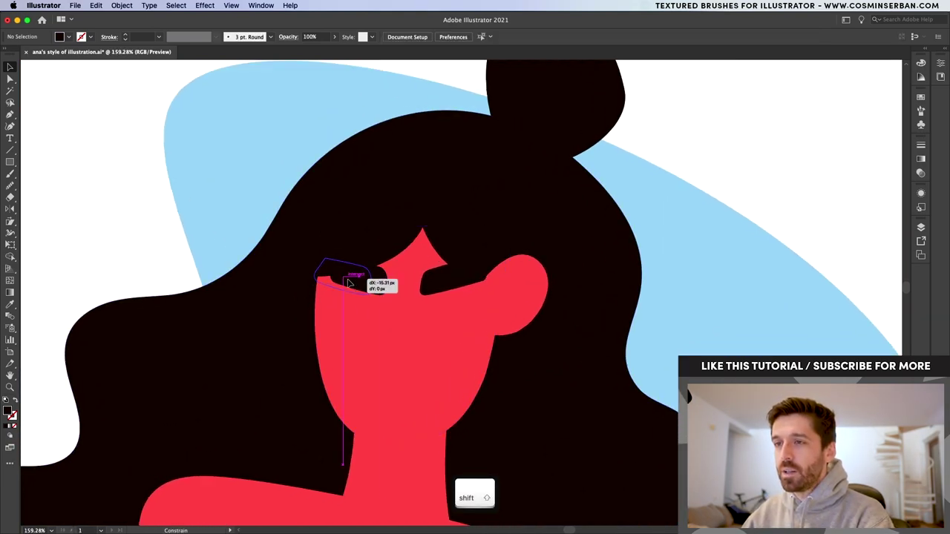
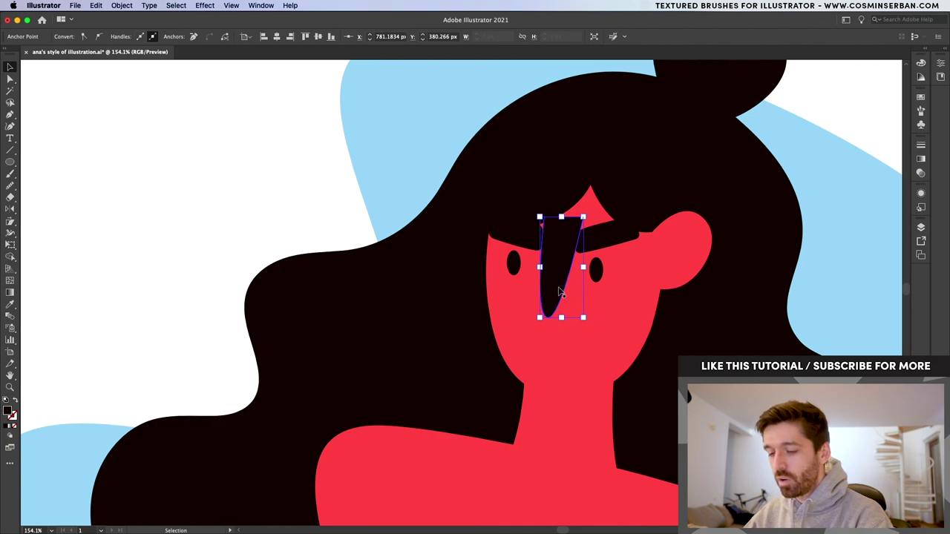
# - Turn the nose shape's black fill into a black outline and set its stroke weight to 3 pt
pyautogui.click(14, 402)
pyautogui.press('super+shift+a')
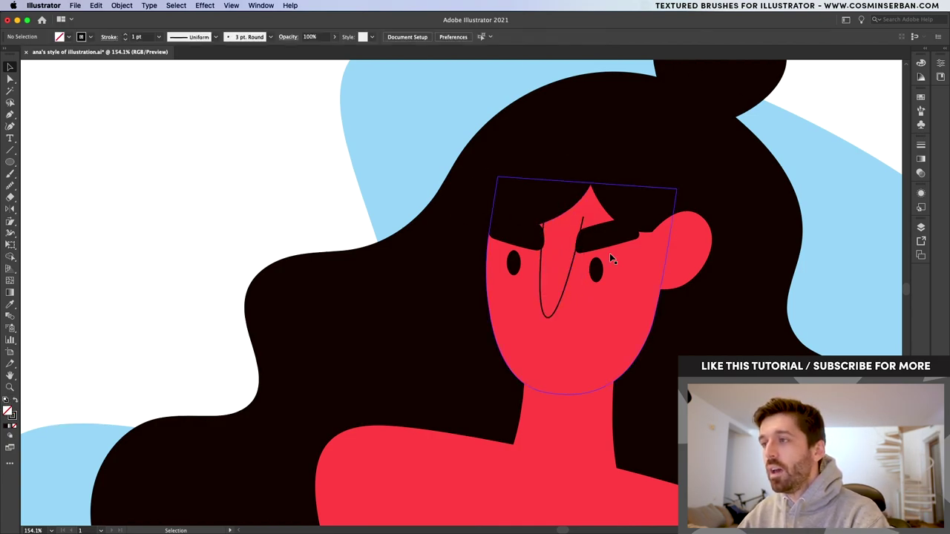
pyautogui.click(571, 270)
pyautogui.click(126, 34)
pyautogui.click(126, 34)
# - Give the nose line round caps and round corner joins
pyautogui.click(341, 293)
pyautogui.click(564, 298)
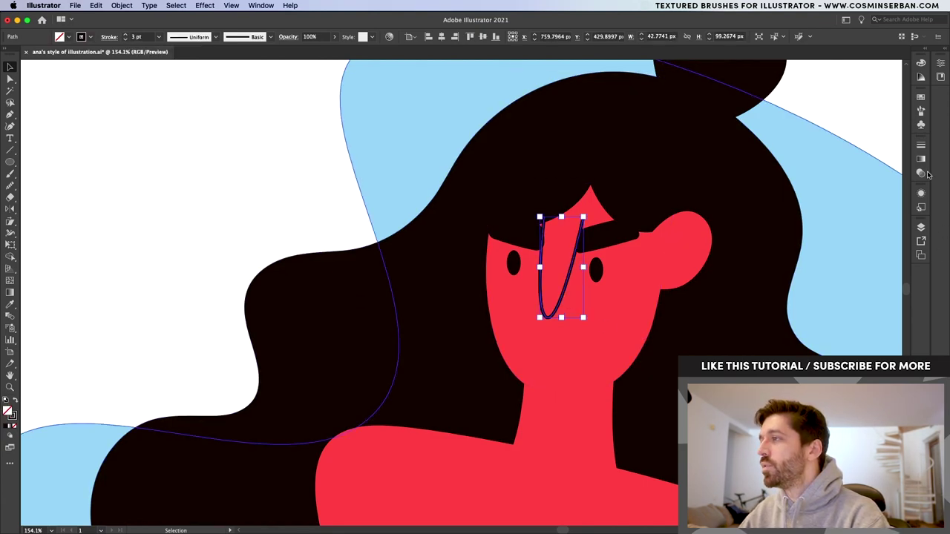
pyautogui.click(921, 145)
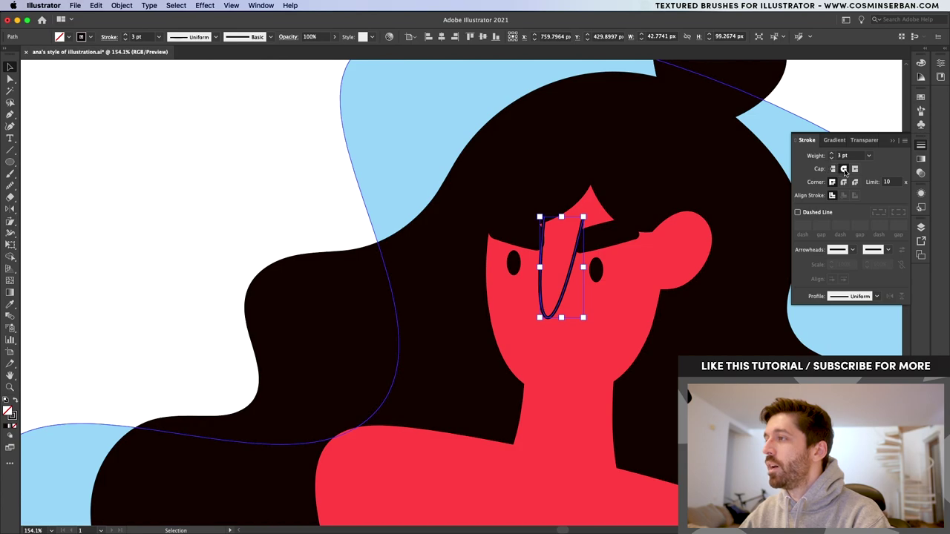
pyautogui.click(843, 182)
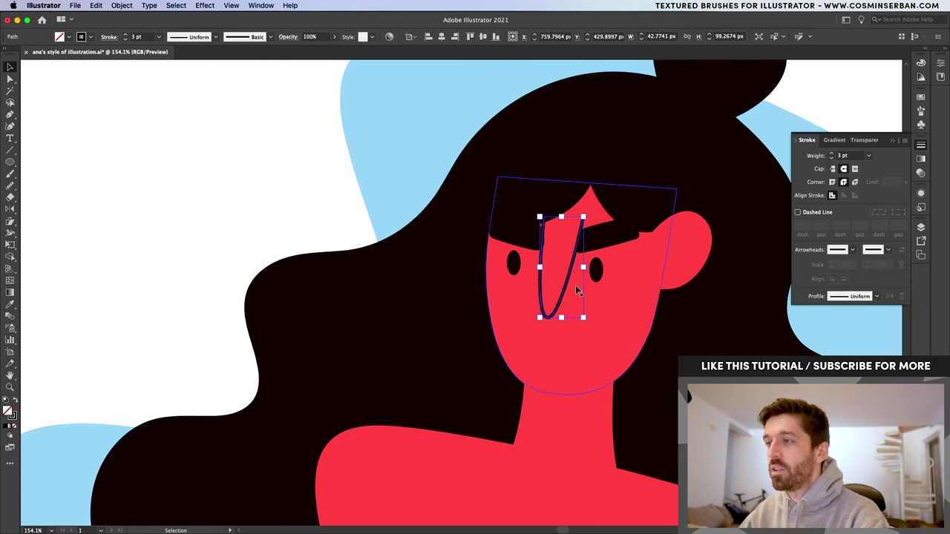
pyautogui.click(586, 333)
pyautogui.click(460, 349)
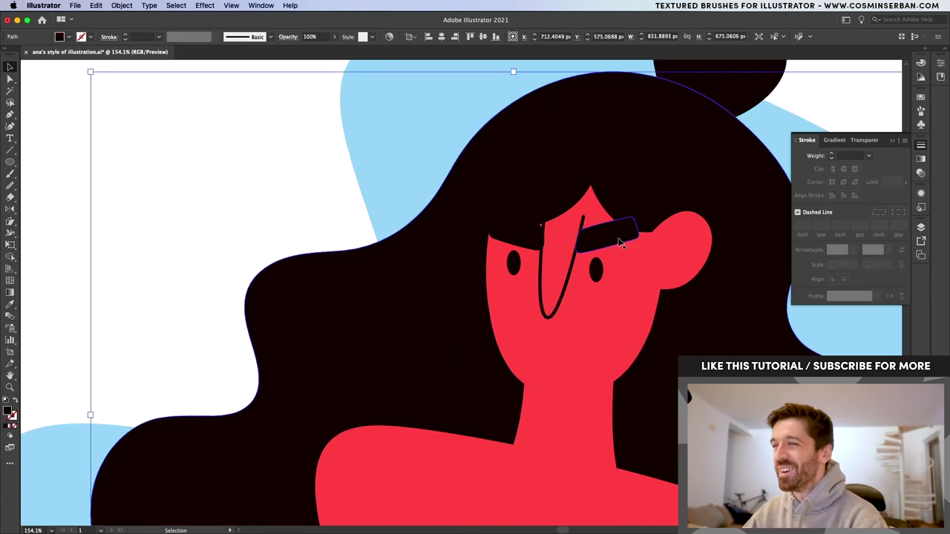
# - Rotate both eyebrows back to a flatter angle and move the left one slightly outward
pyautogui.scroll(3, 618, 241)
pyautogui.click(607, 239)
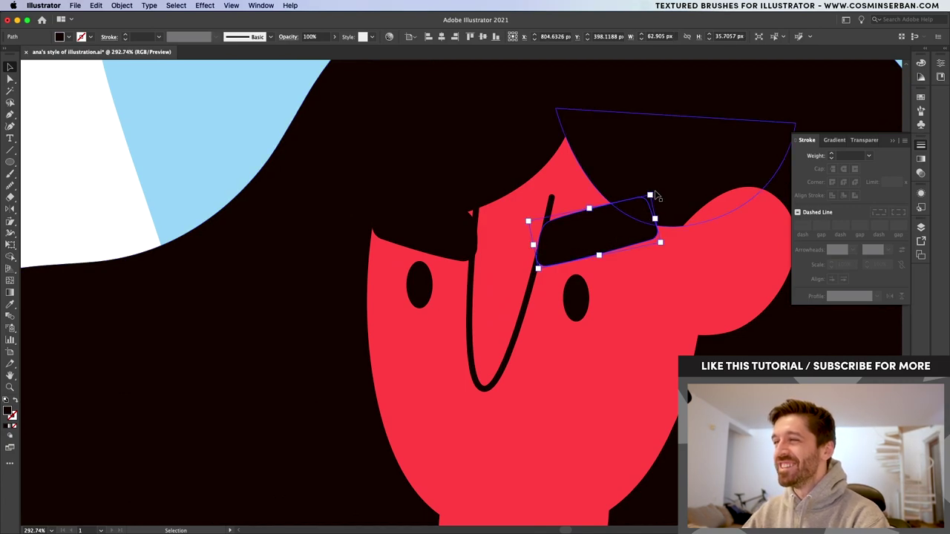
pyautogui.moveTo(657, 191); pyautogui.dragTo(669, 201)
pyautogui.click(436, 231)
pyautogui.moveTo(490, 215); pyautogui.dragTo(518, 207)
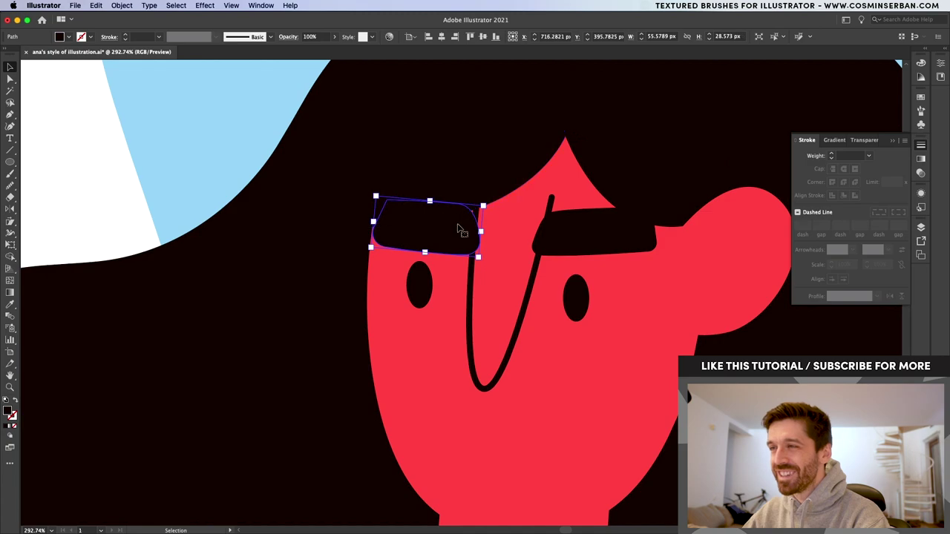
pyautogui.moveTo(449, 233); pyautogui.dragTo(444, 232)
pyautogui.scroll(-5, 444, 232)
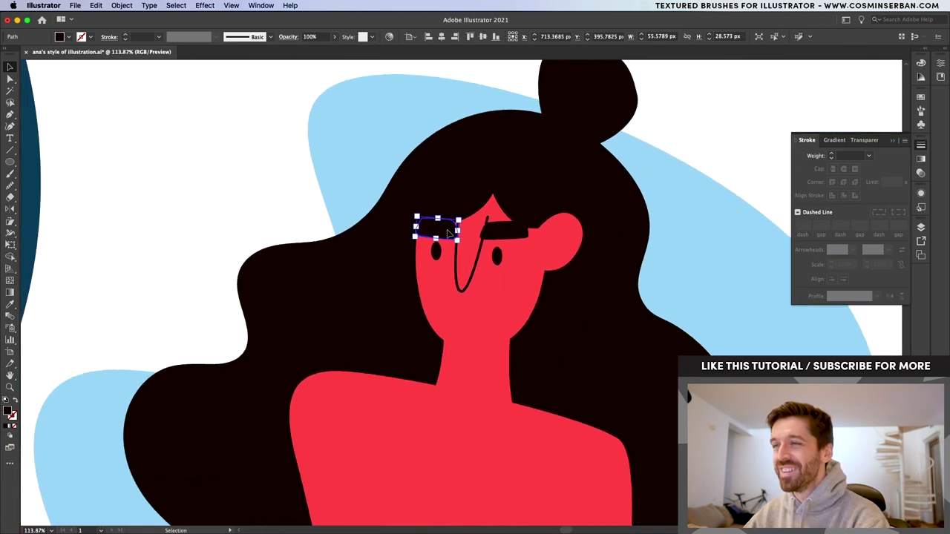
# - Draw a curved smile about 30 by 25 px below the nose with the Curvature tool and make it a 3 pt black line
pyautogui.scroll(5, 462, 288)
pyautogui.press('p')
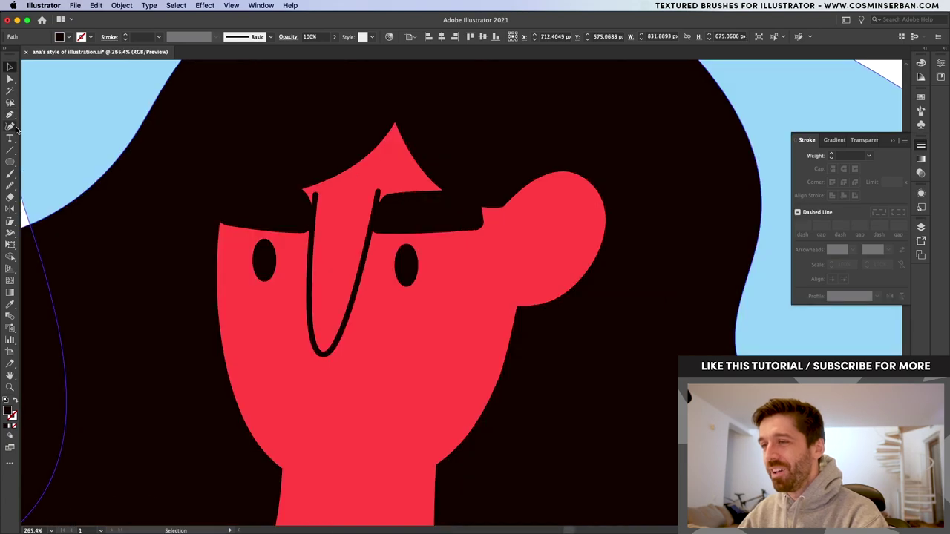
pyautogui.click(13, 128)
pyautogui.click(329, 408)
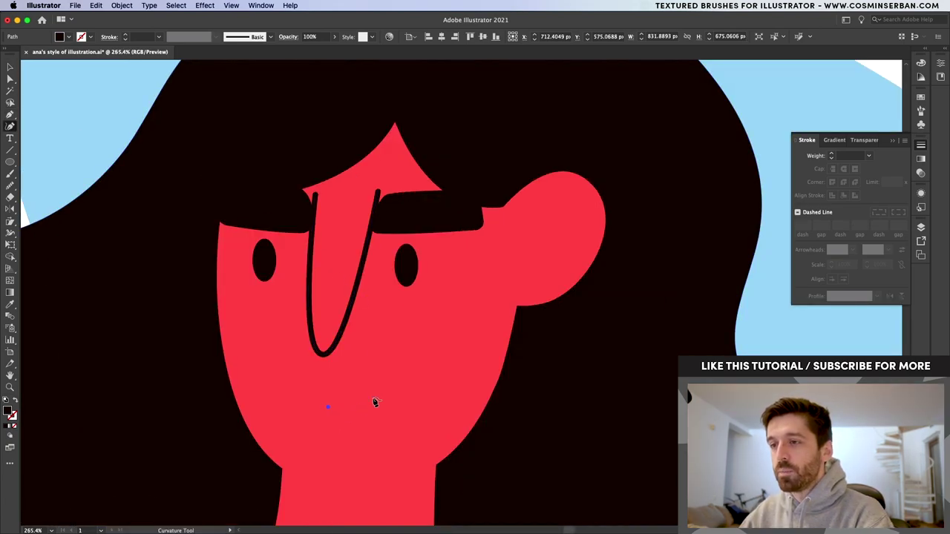
pyautogui.click(371, 396)
pyautogui.click(383, 369)
pyautogui.press('v')
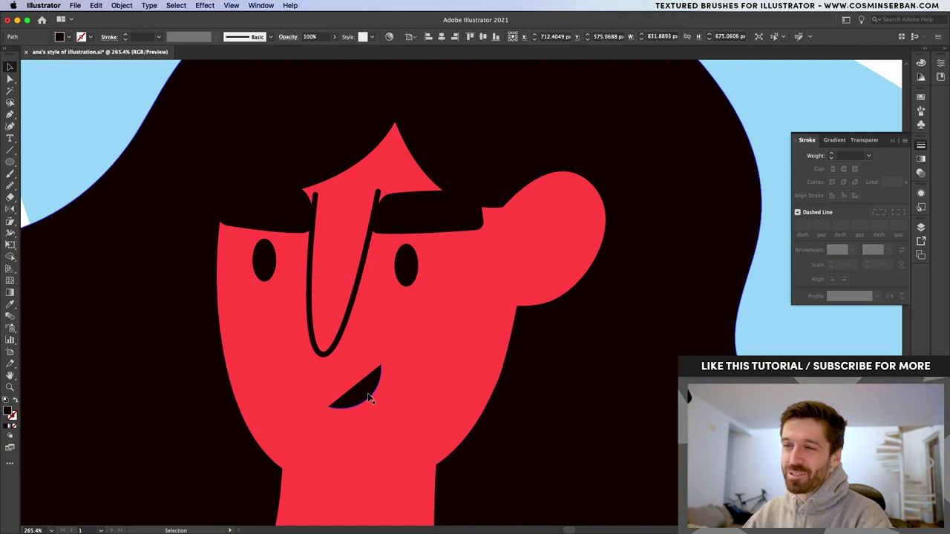
pyautogui.click(371, 399)
pyautogui.hotkey('shift', 'x')
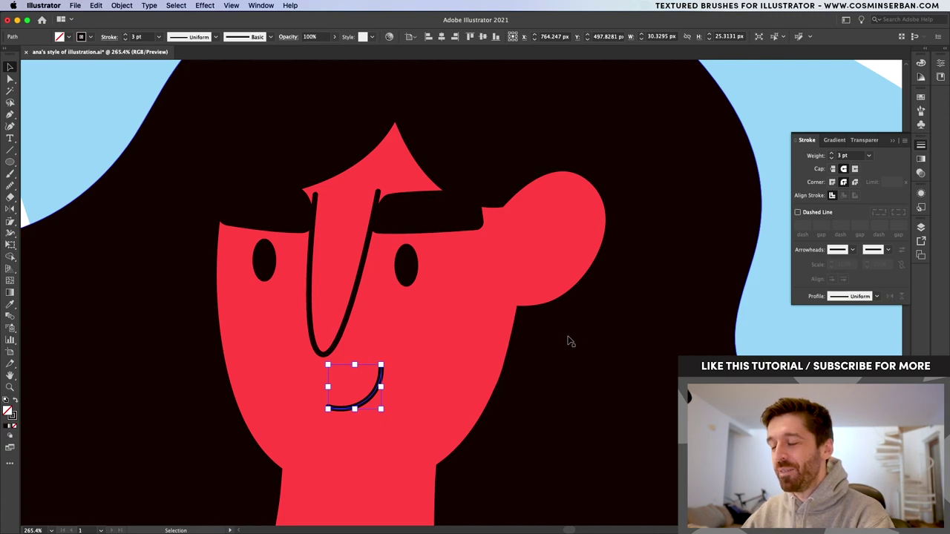
# - Draw the inner fold of the ear as a curved black line with a small hook at its lower end using the Pen tool
pyautogui.press('p')
pyautogui.moveTo(528, 266); pyautogui.dragTo(527, 254)
pyautogui.click(512, 258)
pyautogui.moveTo(545, 201); pyautogui.dragTo(581, 193)
pyautogui.click(579, 227)
pyautogui.press('v')
pyautogui.click(605, 319)
pyautogui.click(606, 321)
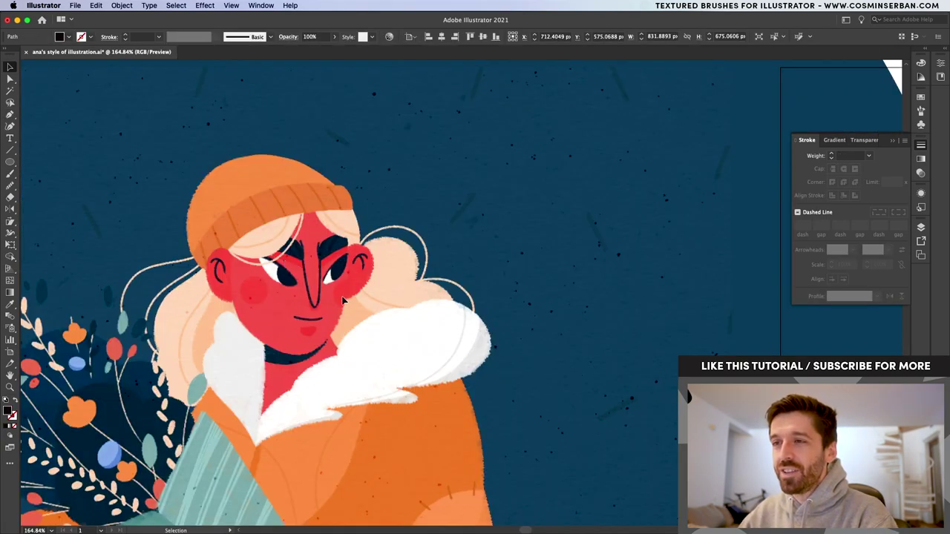
# - Draw a curved shadow shape between the left eyebrow and the side of the nose with the Pen tool, guided by the reference illustration
pyautogui.scroll(-5, 363, 338)
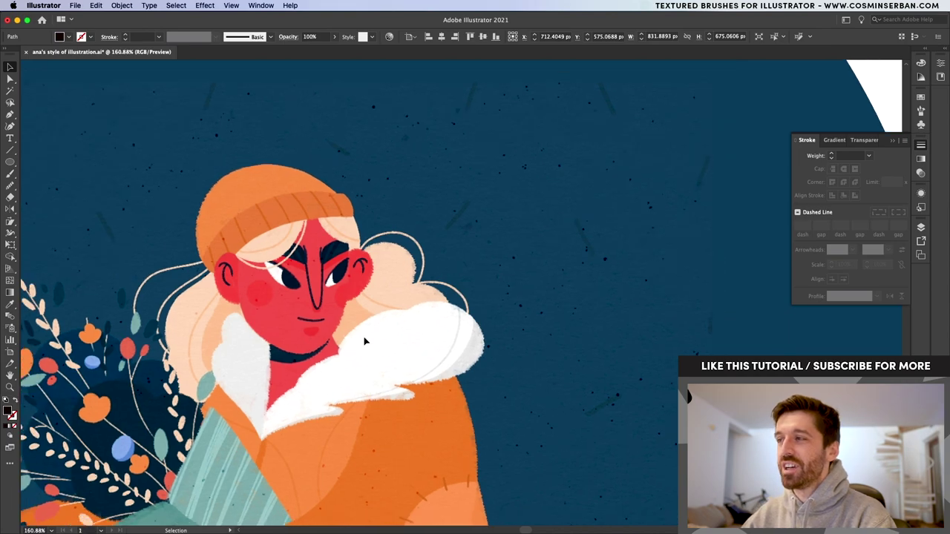
pyautogui.hscroll(5, 364, 338)
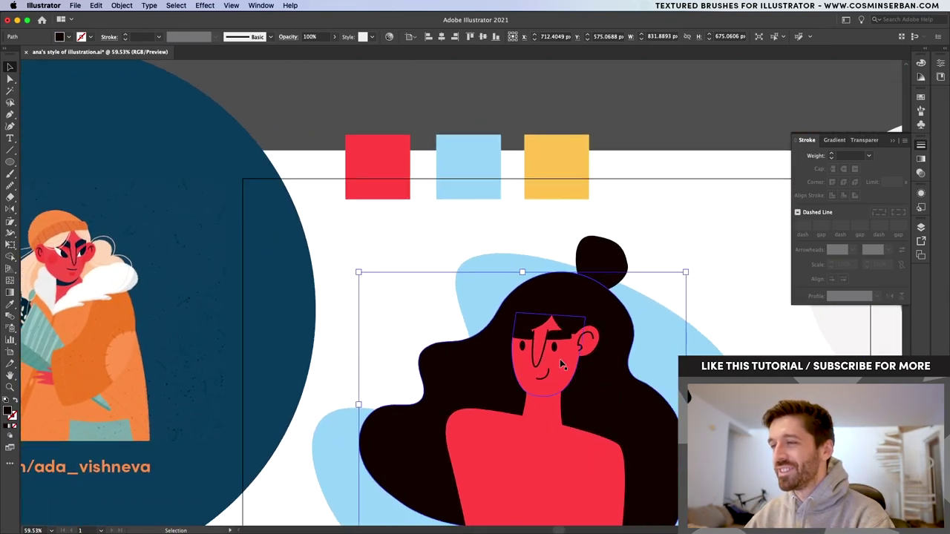
pyautogui.scroll(6, 560, 362)
pyautogui.scroll(-2, 560, 363)
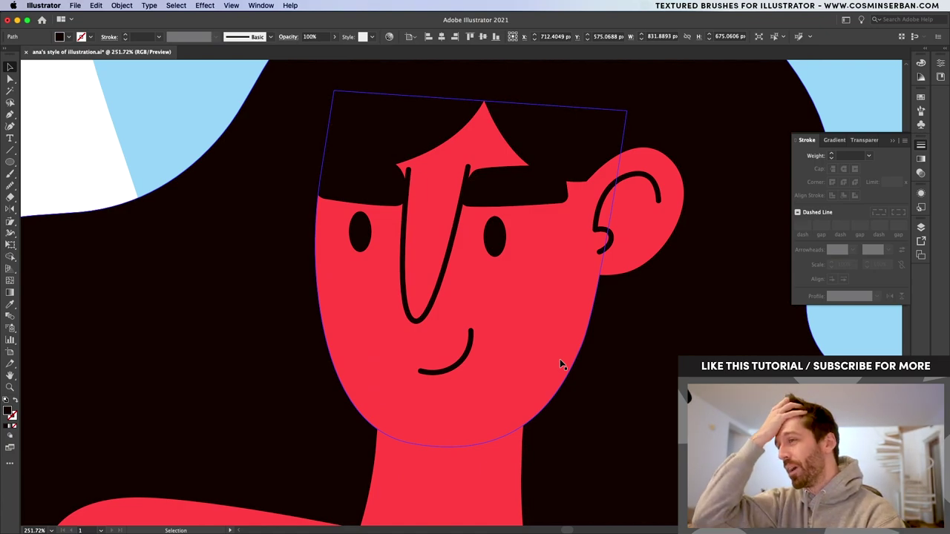
pyautogui.click(330, 182)
pyautogui.press('p')
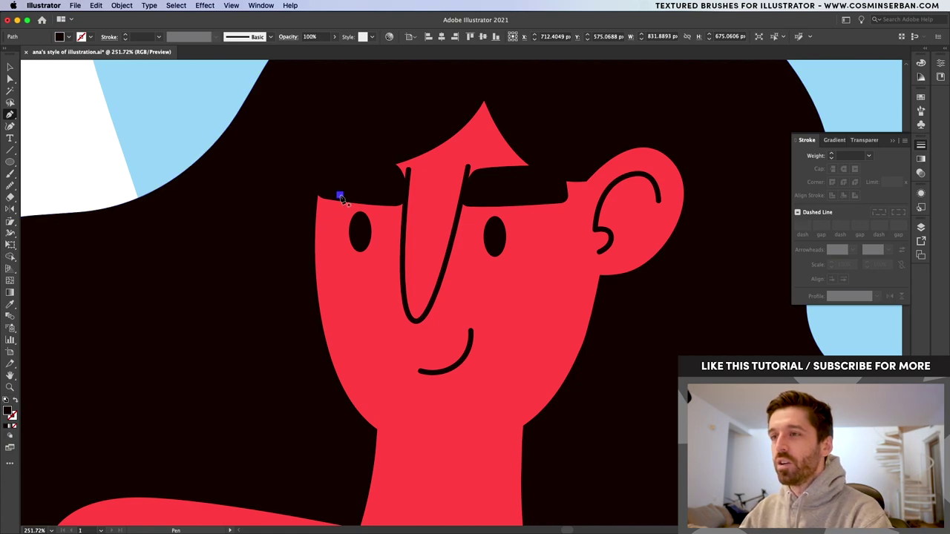
pyautogui.moveTo(386, 225); pyautogui.dragTo(393, 245)
pyautogui.moveTo(402, 288); pyautogui.dragTo(405, 199)
# - Fill the left eye-socket shadow with the skin's red, darkened to E53030
pyautogui.press('i')
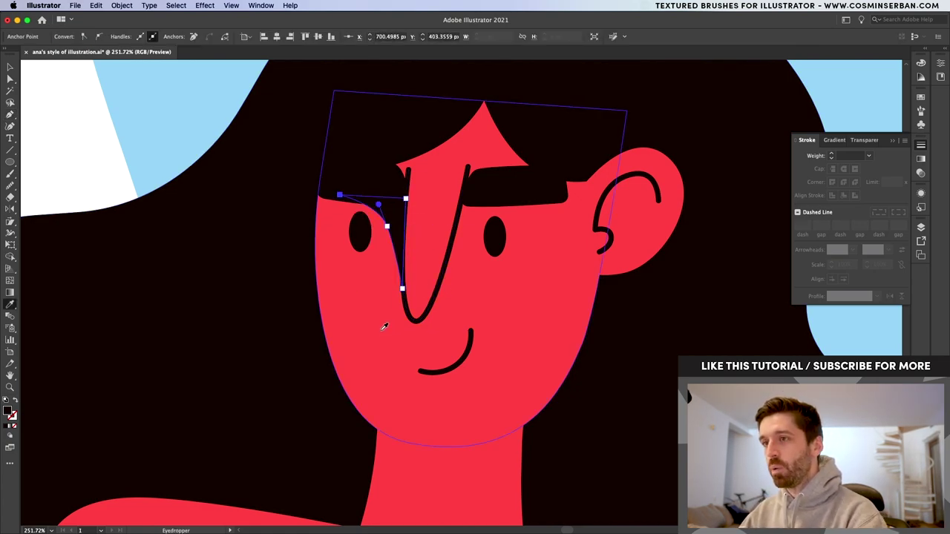
pyautogui.click(383, 330)
pyautogui.press('v')
pyautogui.doubleClick(7, 413)
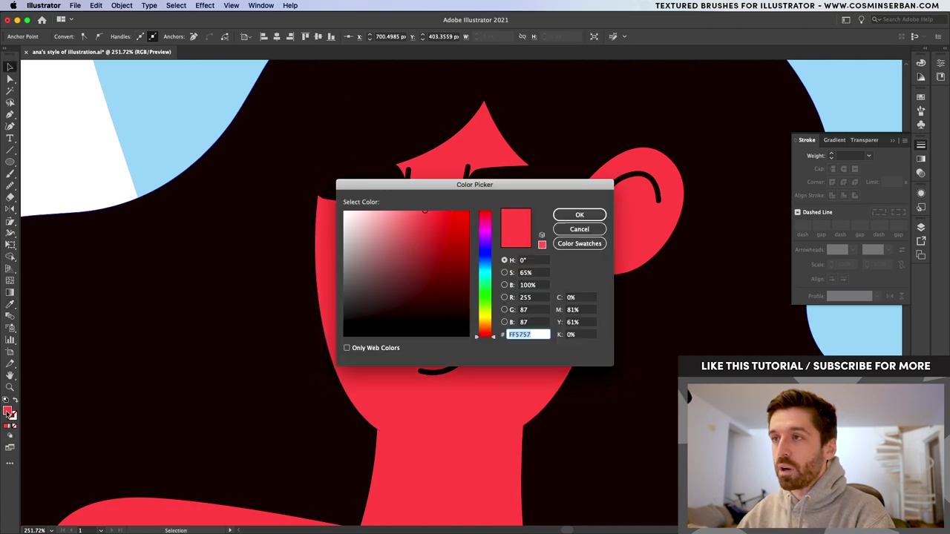
pyautogui.click(444, 223)
pyautogui.click(564, 215)
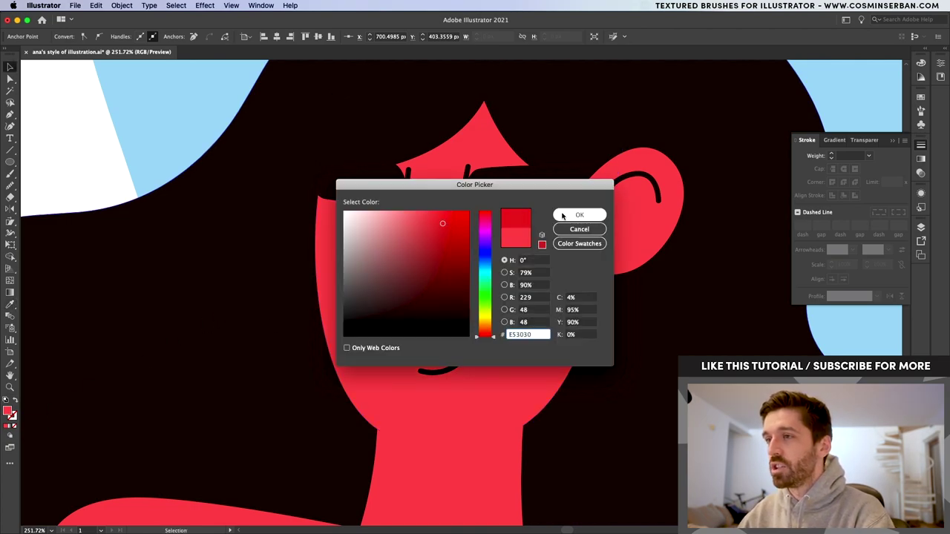
# - Send the left eye-socket shadow backward until it lies behind the eyebrow and the nose line
pyautogui.press('a')
pyautogui.press('super+bracketleft')
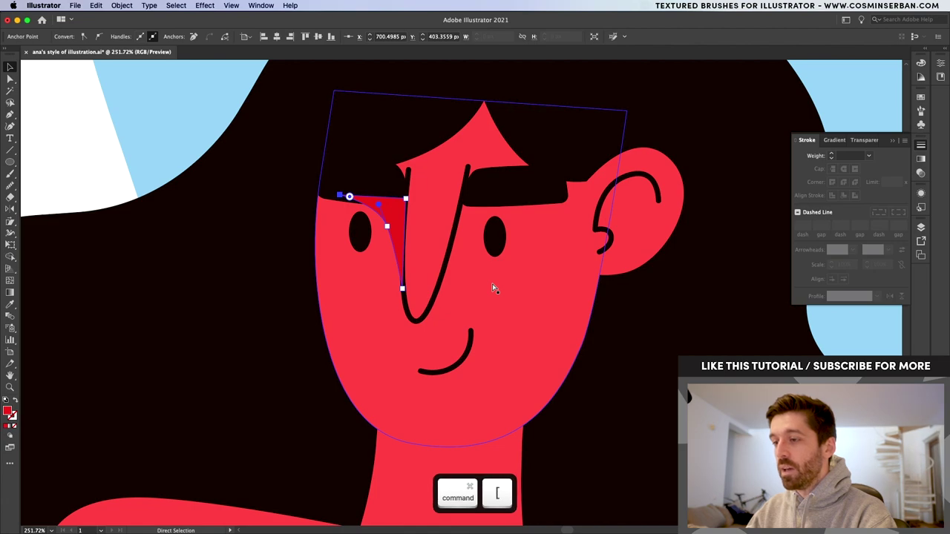
pyautogui.press('super+bracketleft')
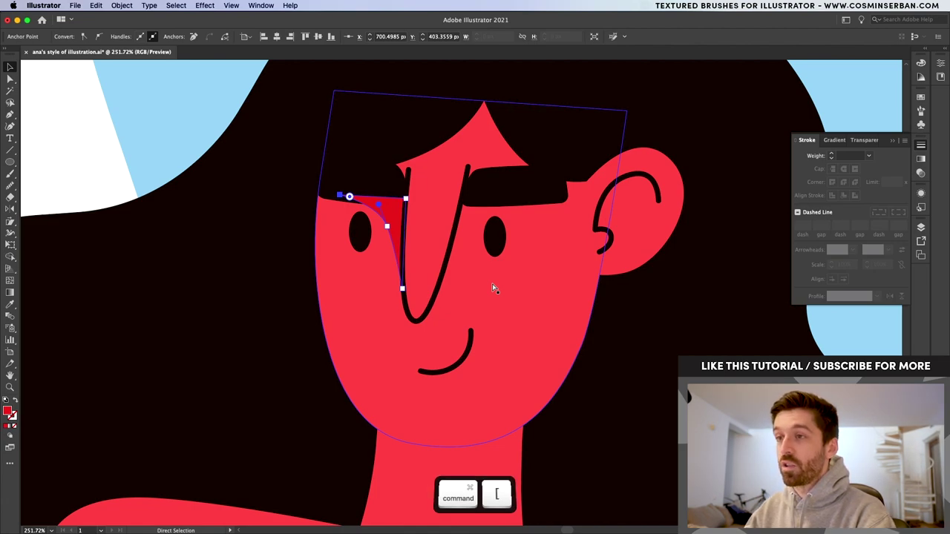
pyautogui.press('super+bracketleft')
pyautogui.press('super+bracketleft')
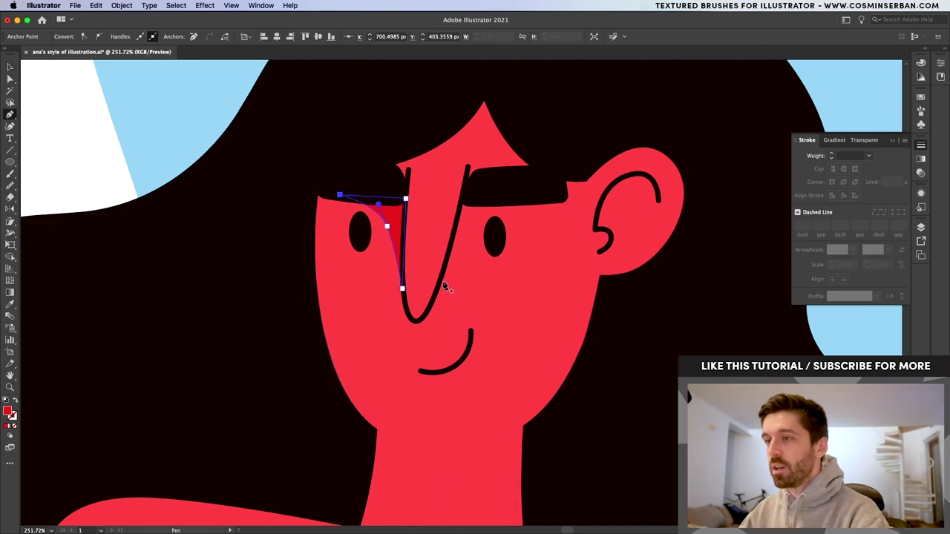
# - Draw a matching dark red shadow, about 47 by 64 px, between the nose and right eyebrow, and send it behind both
pyautogui.press('p')
pyautogui.moveTo(440, 281); pyautogui.dragTo(470, 244)
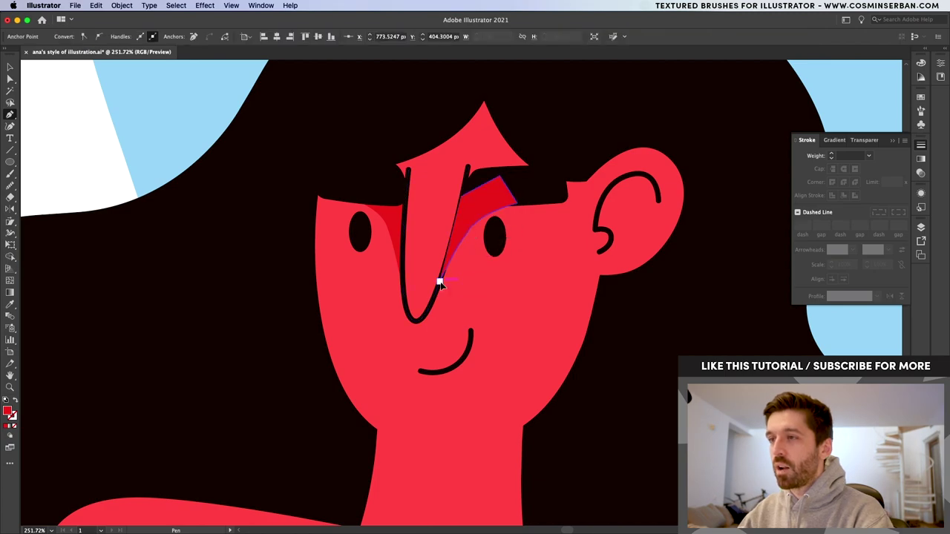
pyautogui.click(439, 280)
pyautogui.press('v')
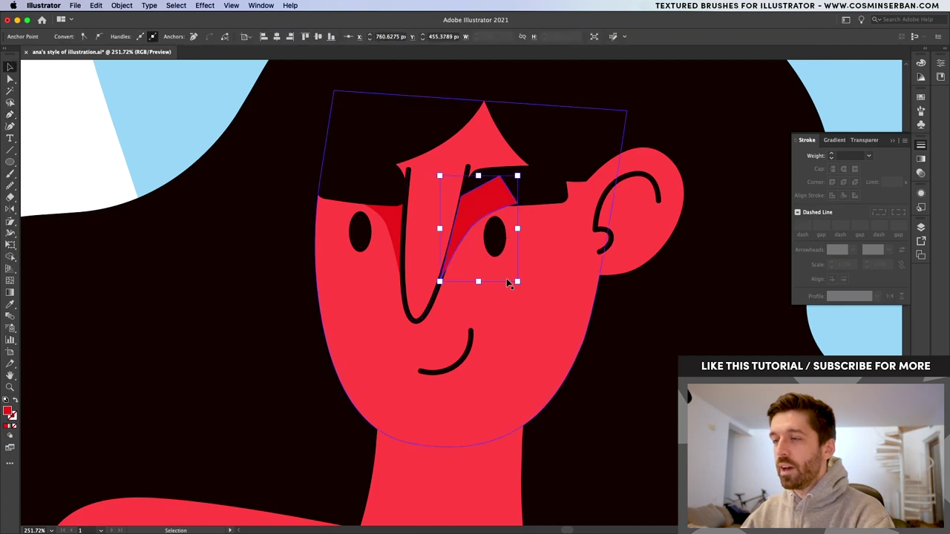
pyautogui.press('super+bracketleft')
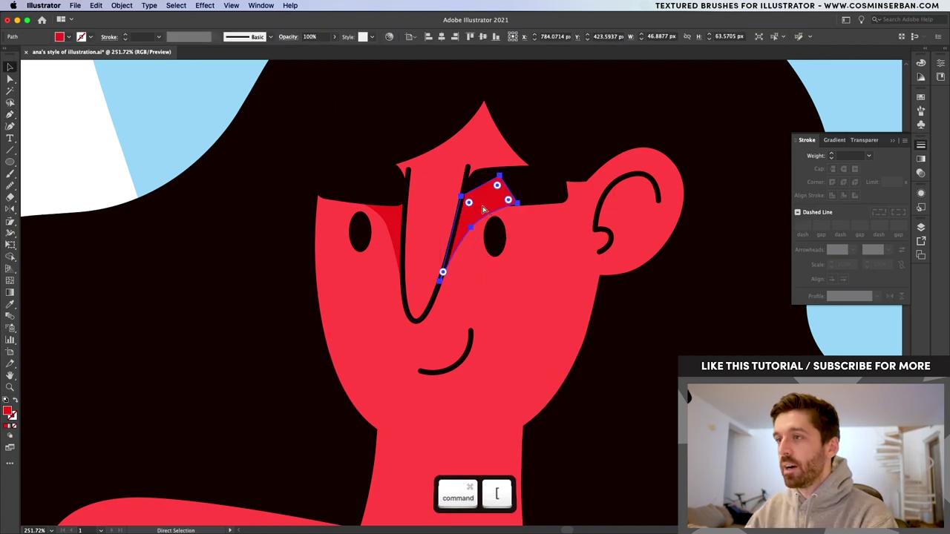
pyautogui.press('super+bracketleft')
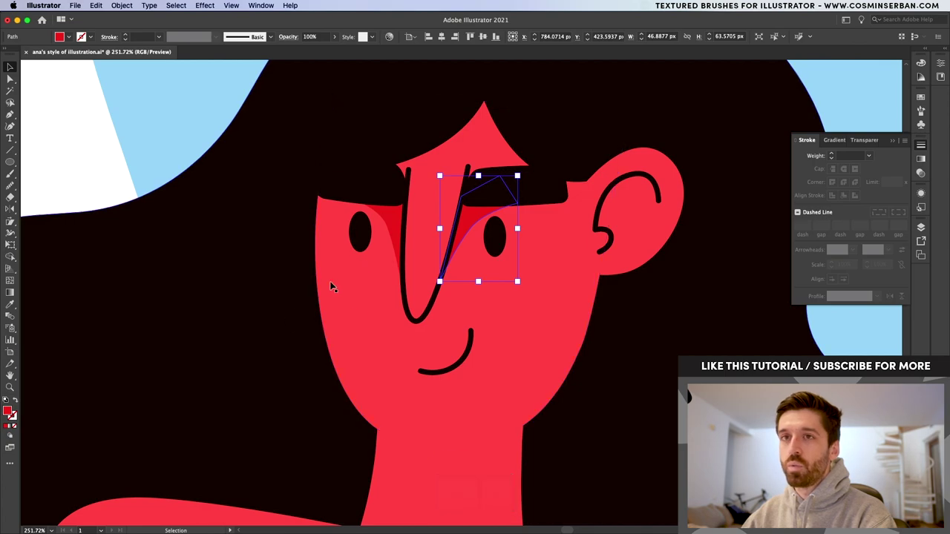
# - Draw a dark red blush ellipse, about 42 by 54 px, on the left cheek and place a copy enlarged to about 50 by 61 px on the right cheek
pyautogui.press('l')
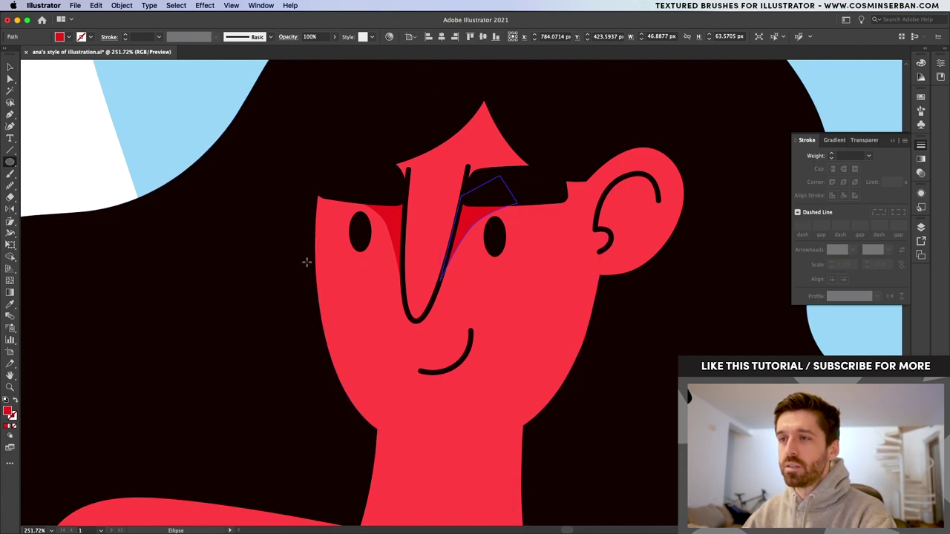
pyautogui.moveTo(298, 252); pyautogui.dragTo(359, 335)
pyautogui.press('v')
pyautogui.press('alt')
pyautogui.moveTo(331, 291); pyautogui.dragTo(538, 302)
pyautogui.moveTo(564, 339)
pyautogui.mouseDown()
pyautogui.moveTo(594, 364)
pyautogui.moveTo(573, 351)
pyautogui.mouseUp()
# - Cut away the part of the left blush ellipse that extends beyond the face outline, using the Shape Builder
pyautogui.click(329, 306)
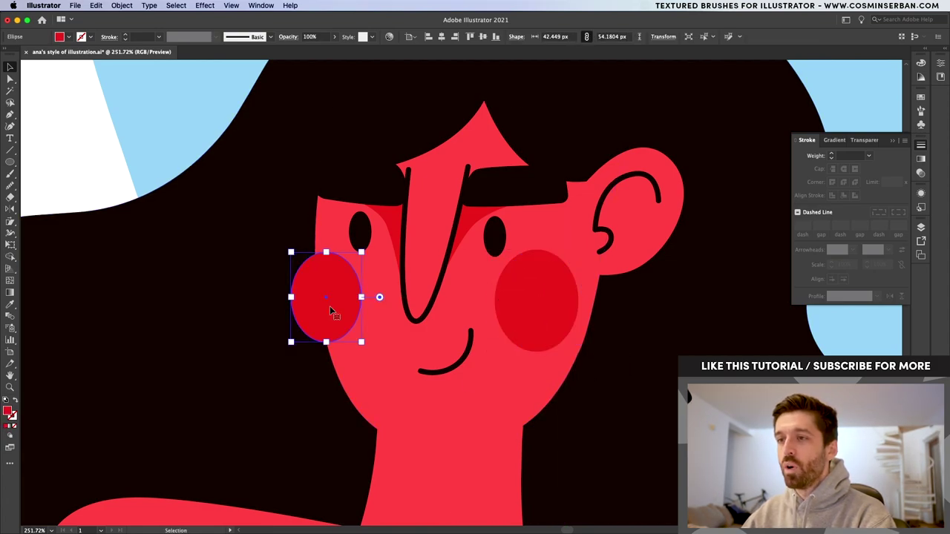
pyautogui.keyDown('shift'); pyautogui.click(364, 381); pyautogui.keyUp('shift')
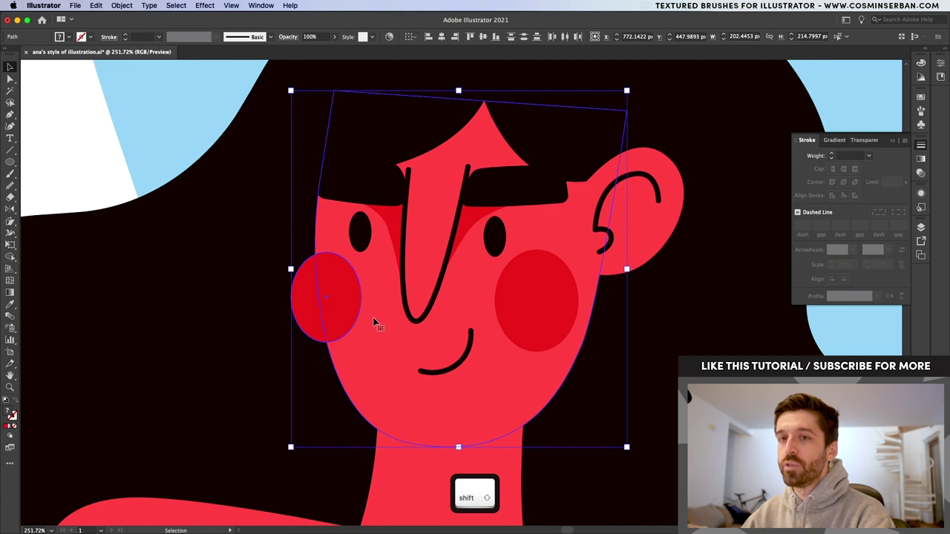
pyautogui.click(10, 258)
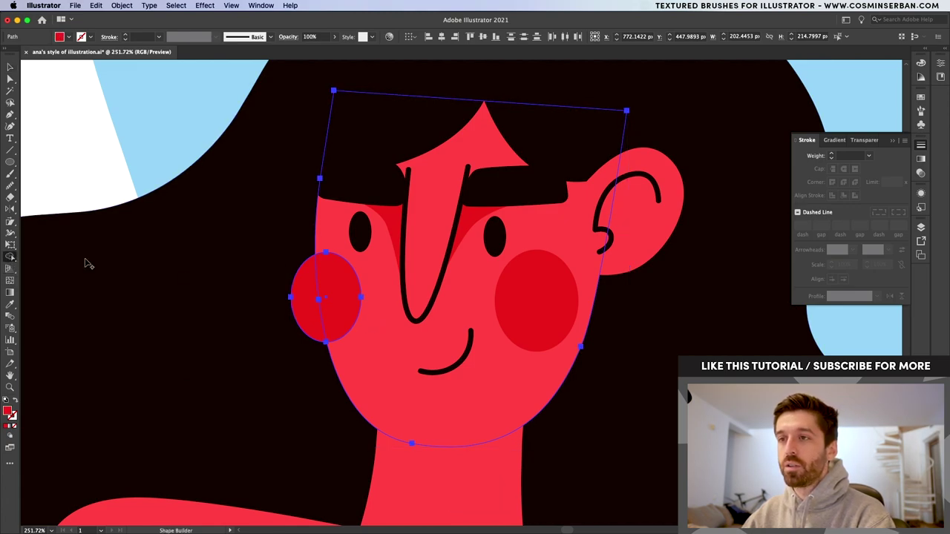
pyautogui.press('alt')
pyautogui.keyDown('alt'); pyautogui.click(310, 302); pyautogui.keyUp('alt')
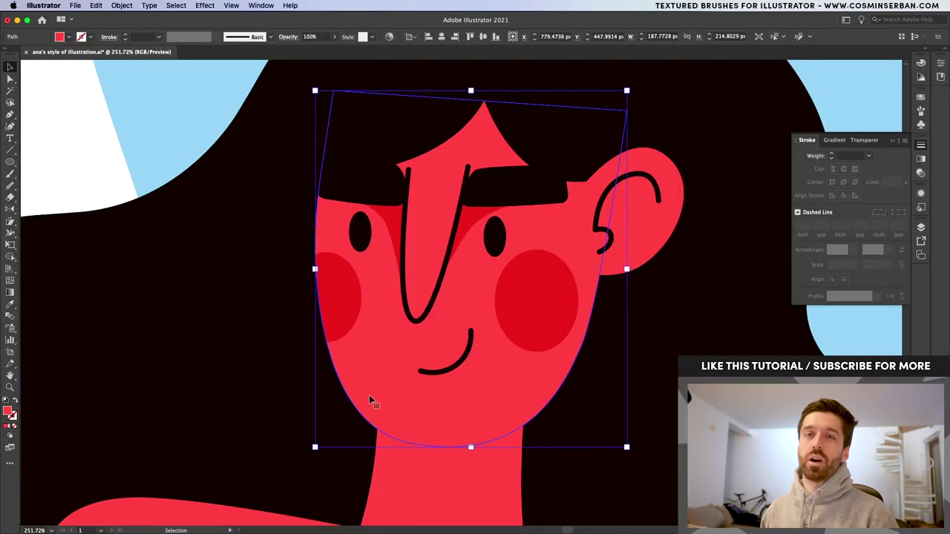
# - Draw a closed dark red lip shape around the curved mouth line with the Pen tool, with a bumped upper lip and rounded lower lip
pyautogui.scroll(6, 445, 364)
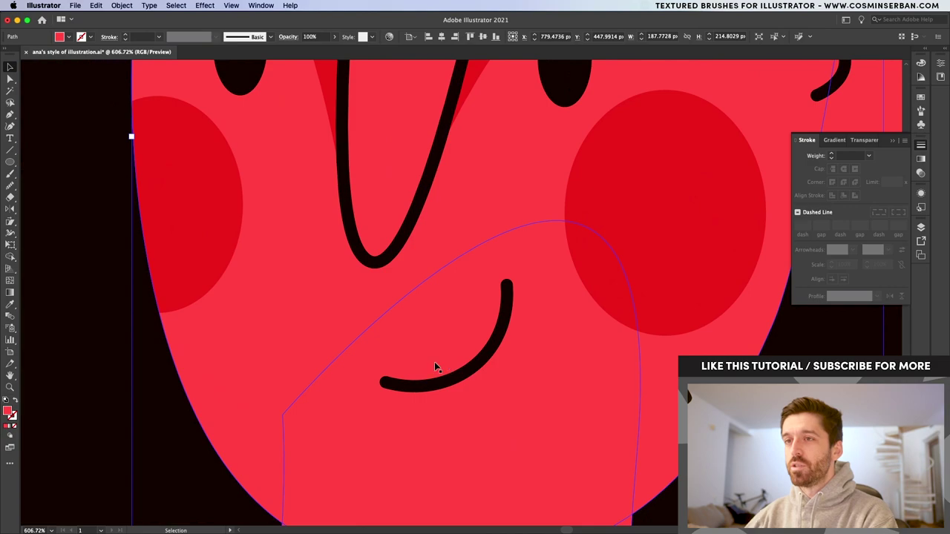
pyautogui.click(199, 246)
pyautogui.press('p')
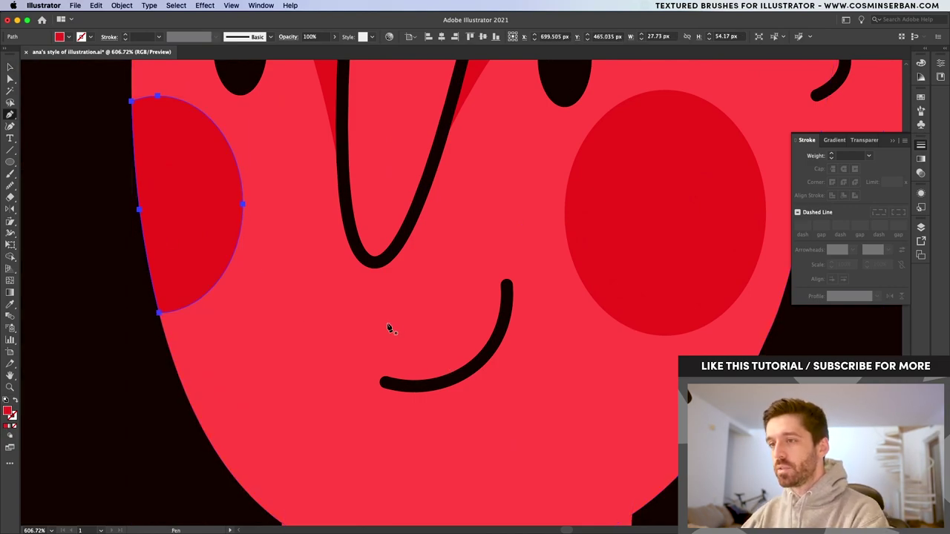
pyautogui.click(400, 385)
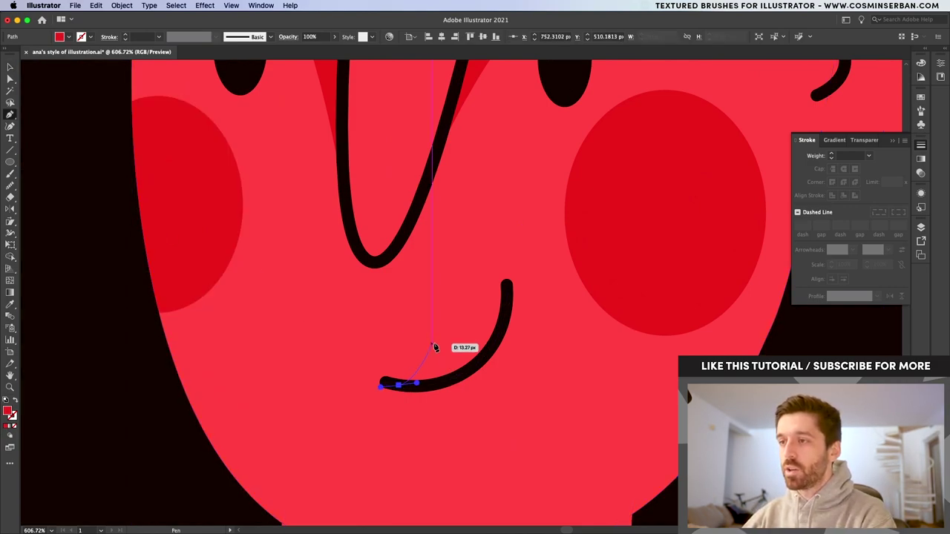
pyautogui.click(434, 342)
pyautogui.moveTo(454, 319); pyautogui.dragTo(461, 319)
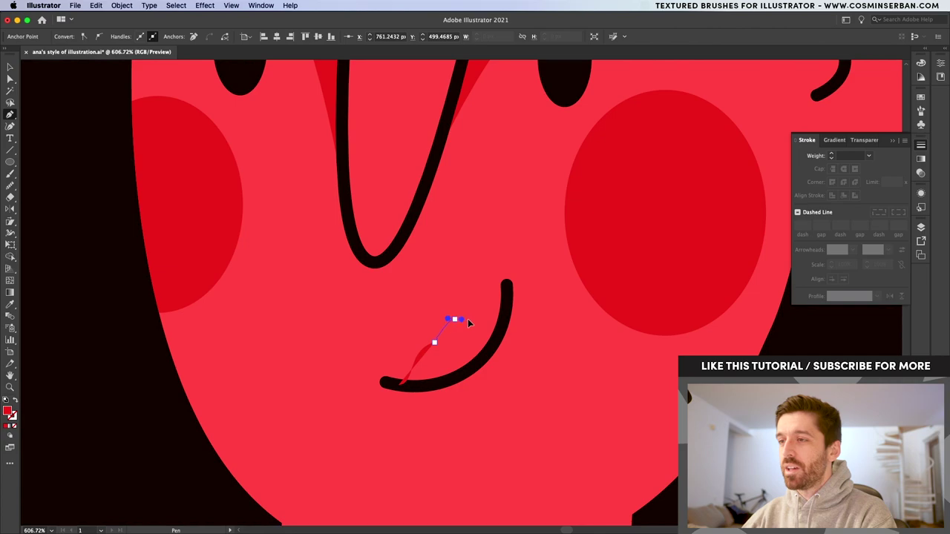
pyautogui.click(507, 300)
pyautogui.moveTo(503, 398); pyautogui.dragTo(455, 428)
pyautogui.click(399, 387)
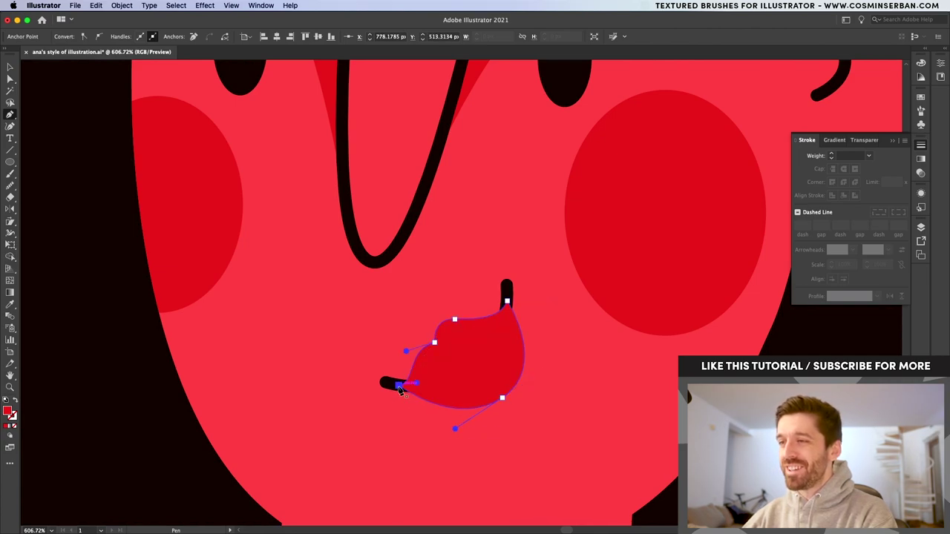
# - Send the lip shape backward until it lies behind the black mouth line
pyautogui.press('v')
pyautogui.click(485, 443)
pyautogui.click(472, 375)
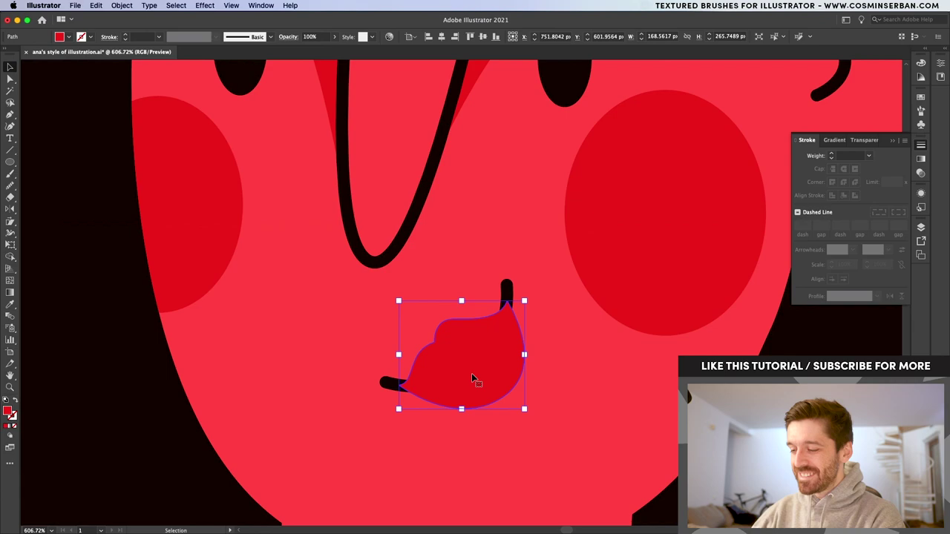
pyautogui.press('super+]')
pyautogui.press('super+[')
# - Draw a curved dark red shadow under the chin across the neck with the Pen tool, extending past the neck's right edge
pyautogui.press('p')
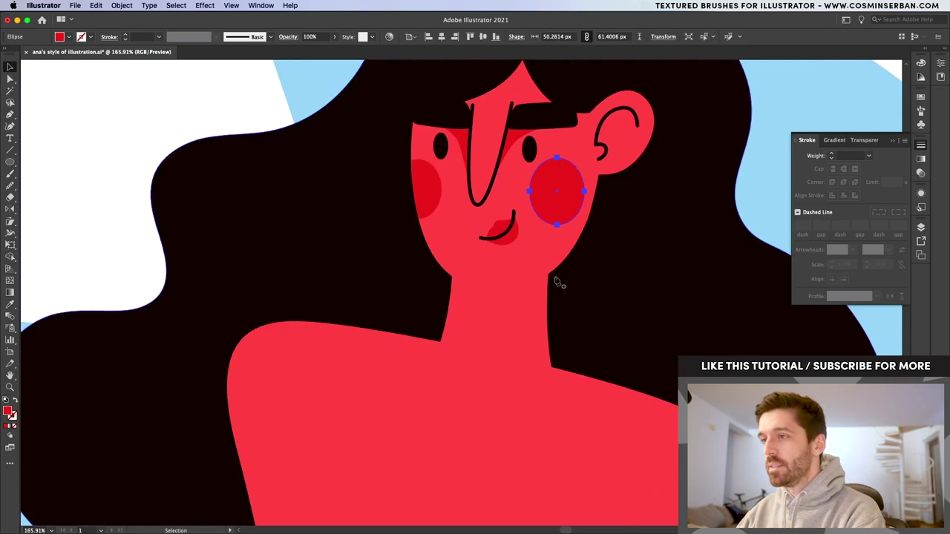
pyautogui.click(470, 285)
pyautogui.click(511, 287)
pyautogui.click(547, 274)
pyautogui.moveTo(572, 312); pyautogui.dragTo(474, 294)
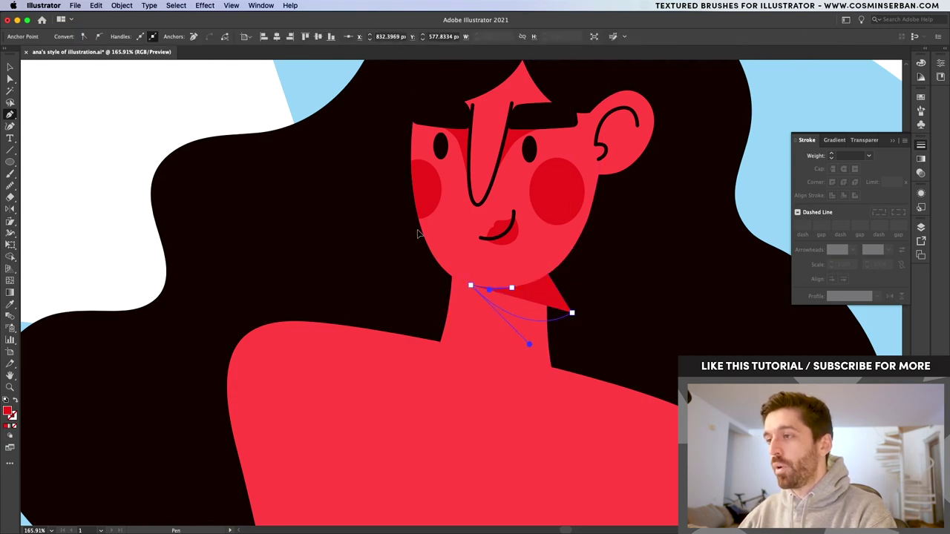
# - Trim the chin shadow to the neck's right edge with the Shape Builder
pyautogui.press('v')
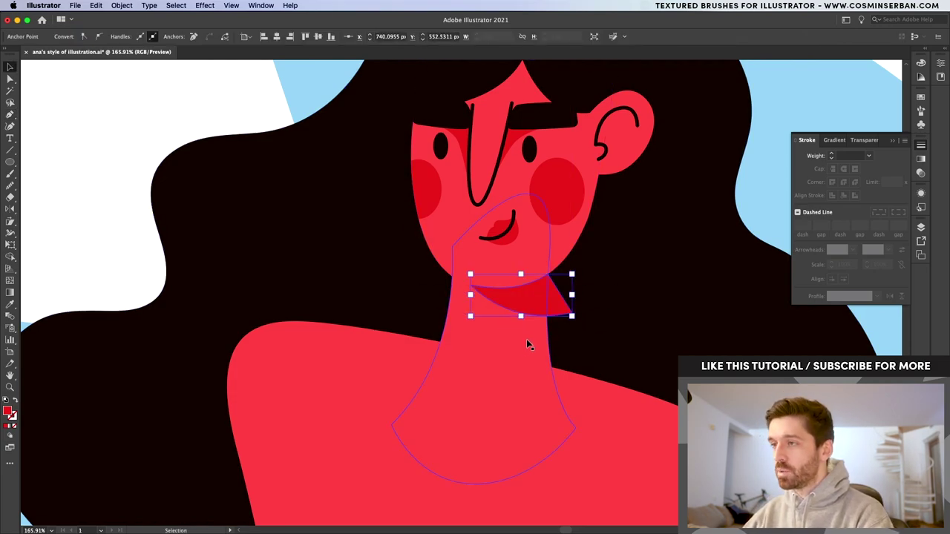
pyautogui.keyDown('shift'); pyautogui.click(524, 341); pyautogui.keyUp('shift')
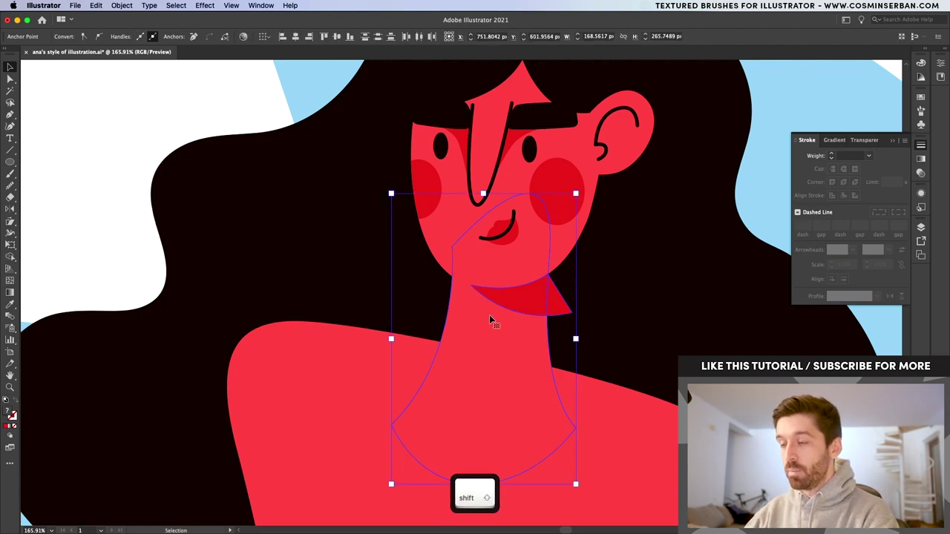
pyautogui.hotkey('shift', 'm')
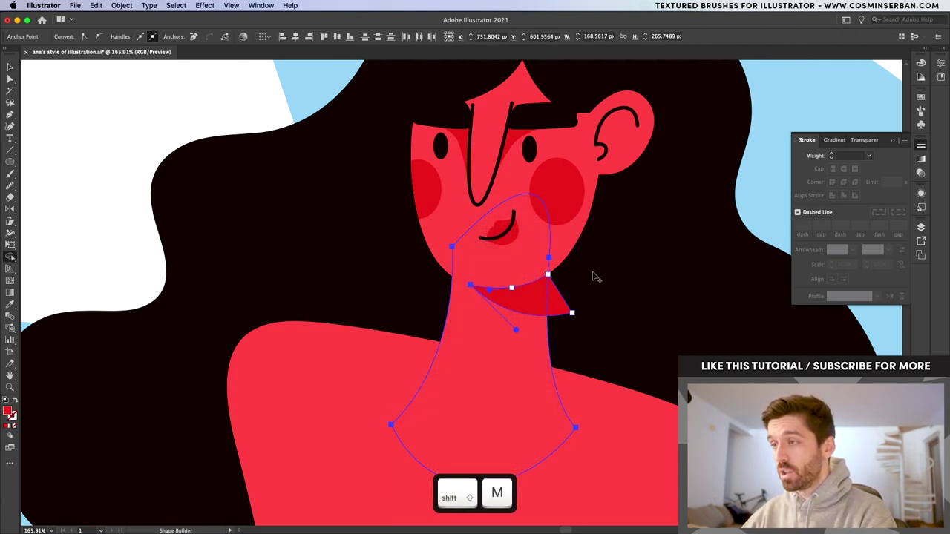
pyautogui.keyDown('alt'); pyautogui.click(560, 305); pyautogui.keyUp('alt')
pyautogui.press('v')
pyautogui.click(562, 305)
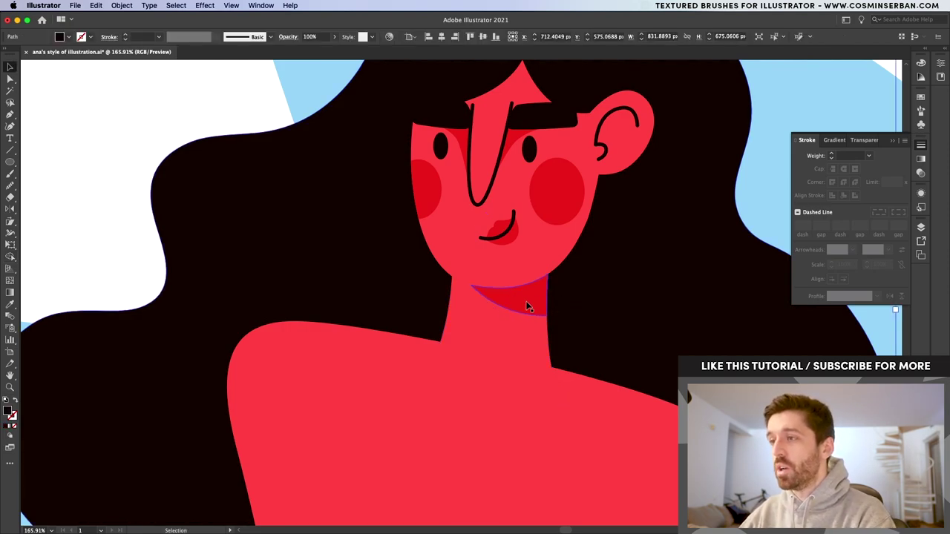
# - Draw a narrow dark red shadow along the inside of the ear's inner curve with the Pen tool, matching the blush fill
pyautogui.click(557, 194)
pyautogui.press('p')
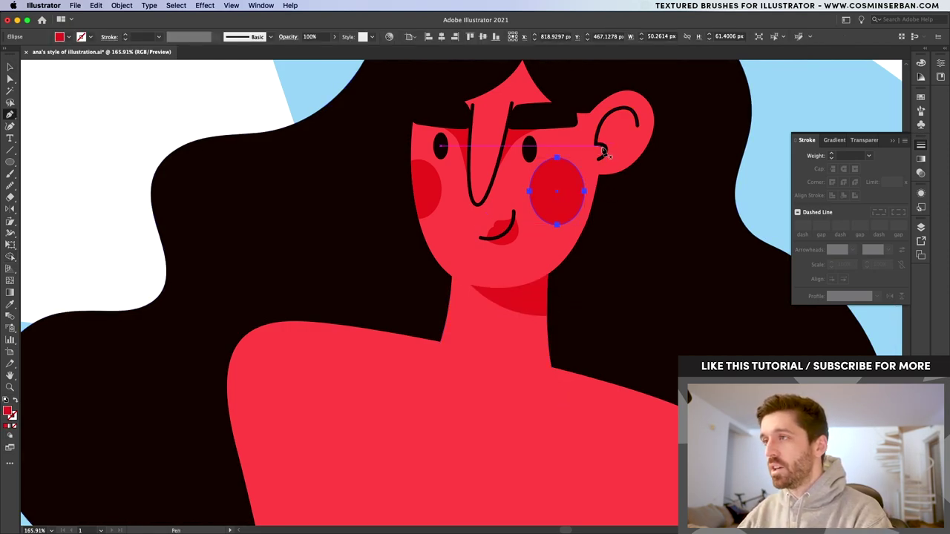
pyautogui.moveTo(604, 145); pyautogui.dragTo(592, 124)
pyautogui.click(634, 114)
pyautogui.click(595, 146)
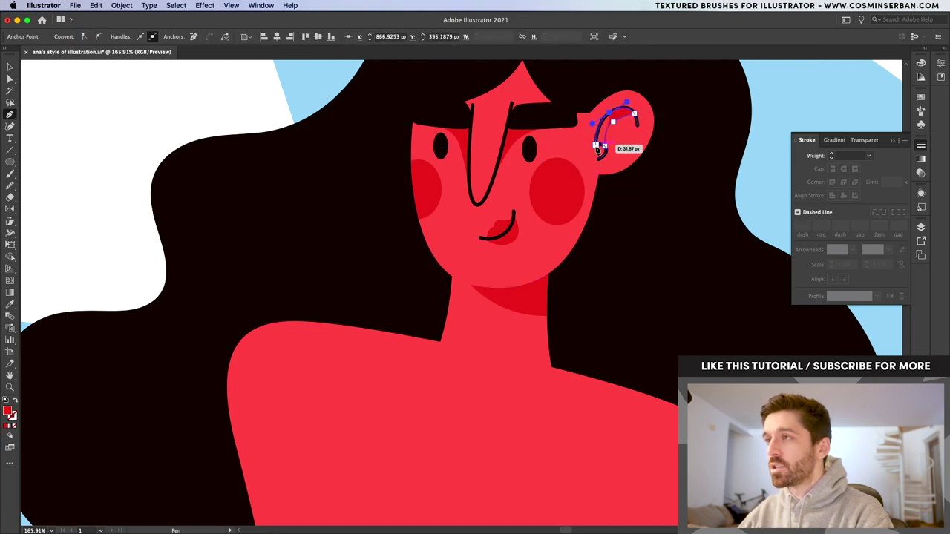
pyautogui.click(604, 146)
pyautogui.press('v')
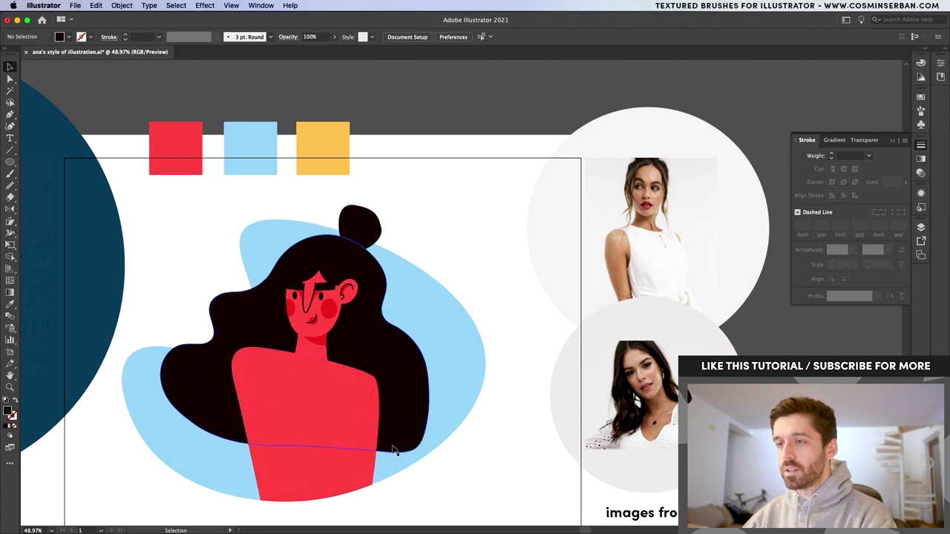
# - Draw a four-sided top over the torso, about 296 by 487 px, and reposition its left corners so it widens toward the bottom
pyautogui.press('p')
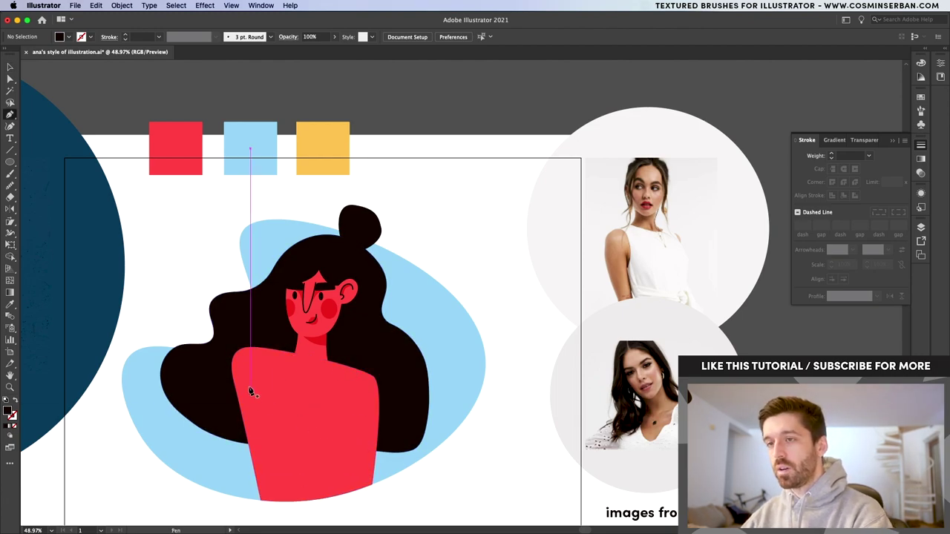
pyautogui.click(264, 348)
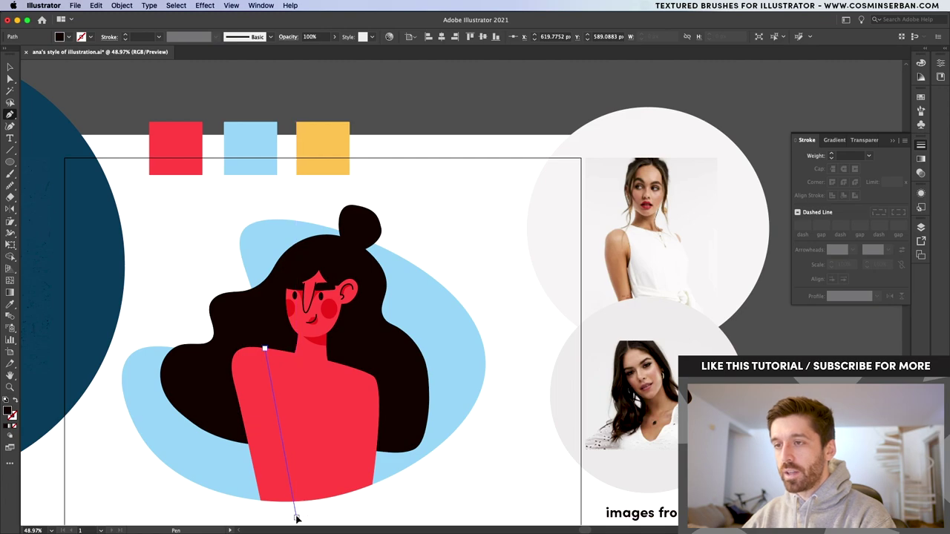
pyautogui.moveTo(296, 516); pyautogui.dragTo(324, 515)
pyautogui.moveTo(296, 516); pyautogui.dragTo(270, 505)
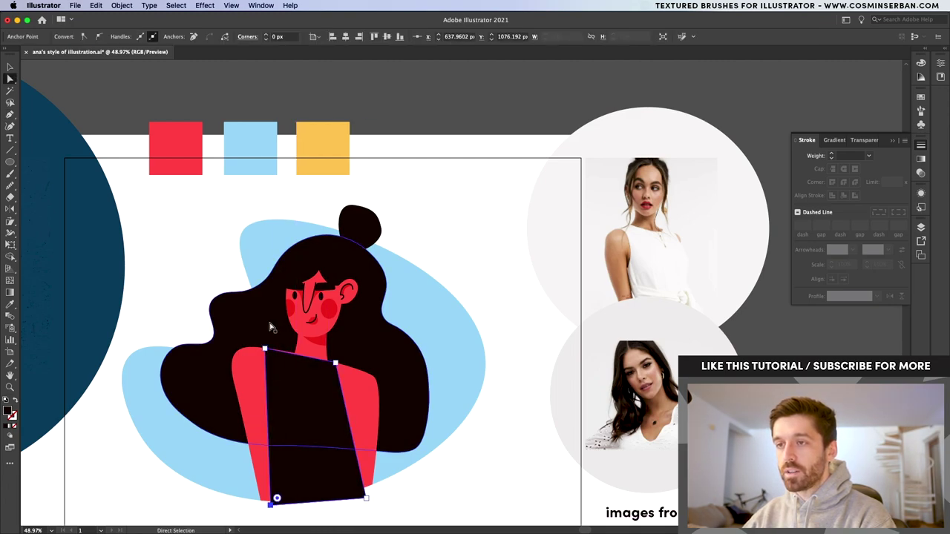
pyautogui.moveTo(265, 348); pyautogui.dragTo(282, 348)
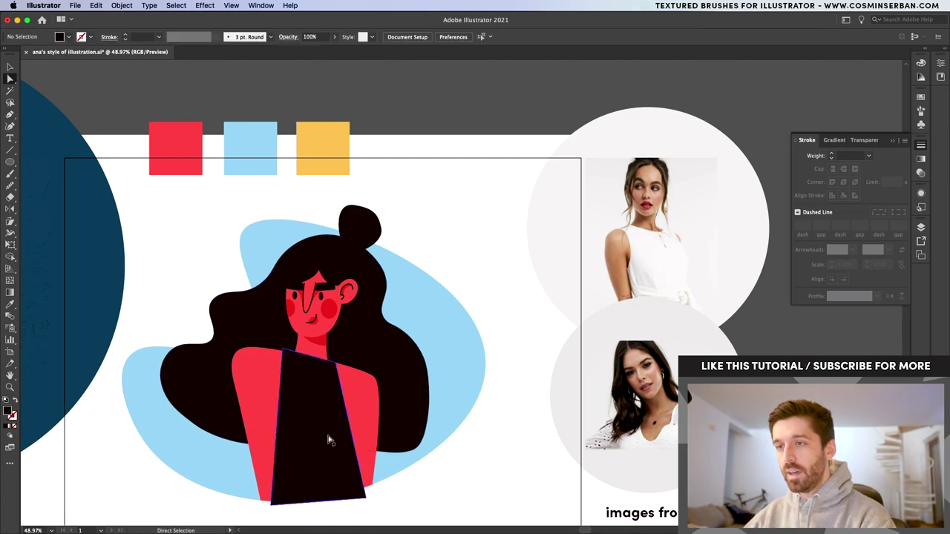
# - Fill the top with white sampled from the background
pyautogui.click(329, 439)
pyautogui.press('i')
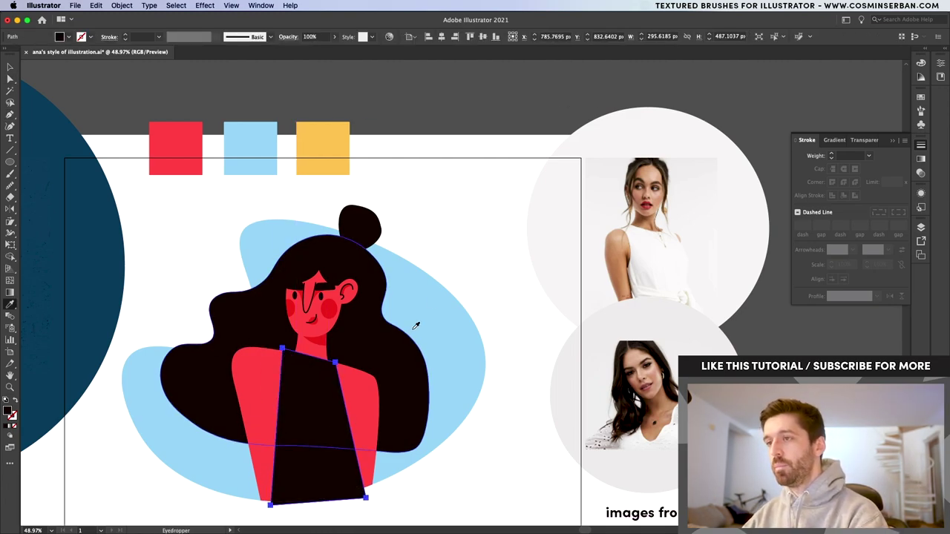
pyautogui.click(494, 273)
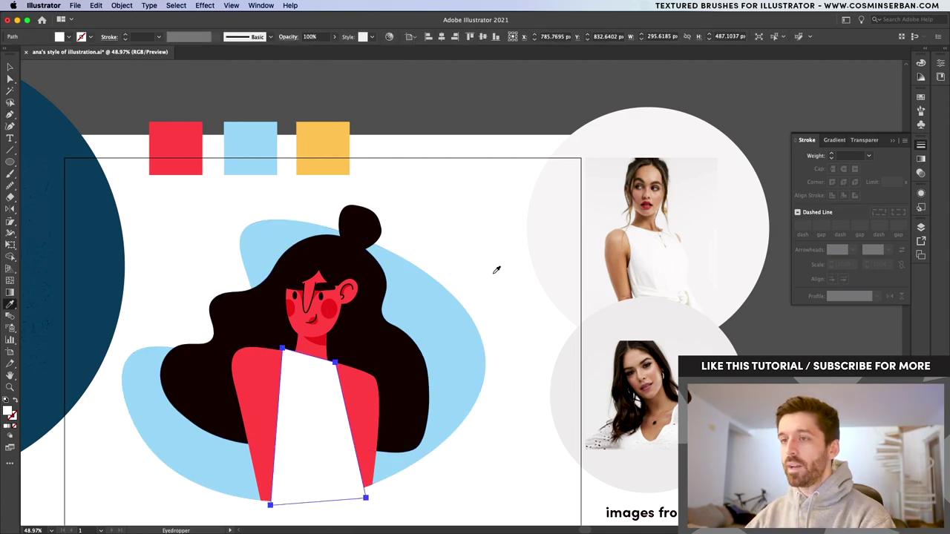
pyautogui.press('v')
# - Move the lower left corner of the red body outward and adjust the curve of the left arm's outer edge
pyautogui.click(244, 382)
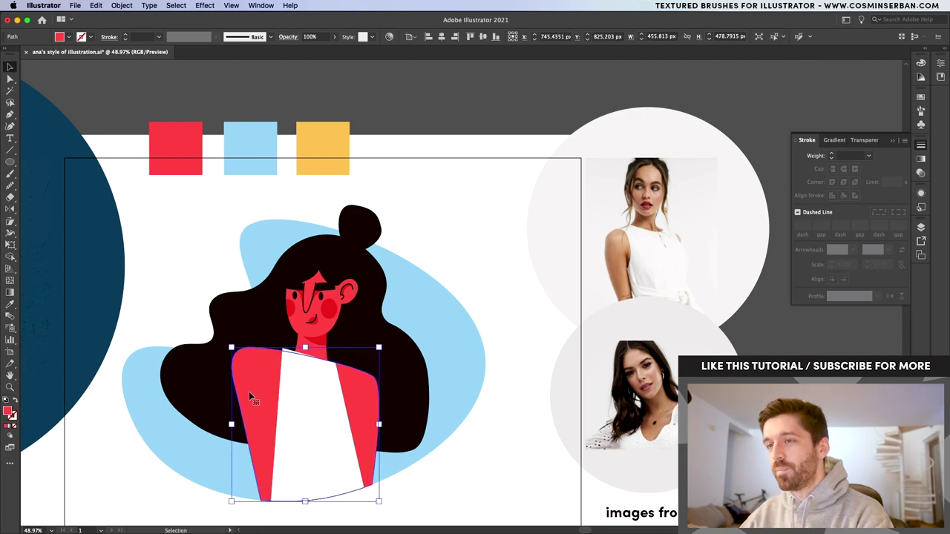
pyautogui.press('a')
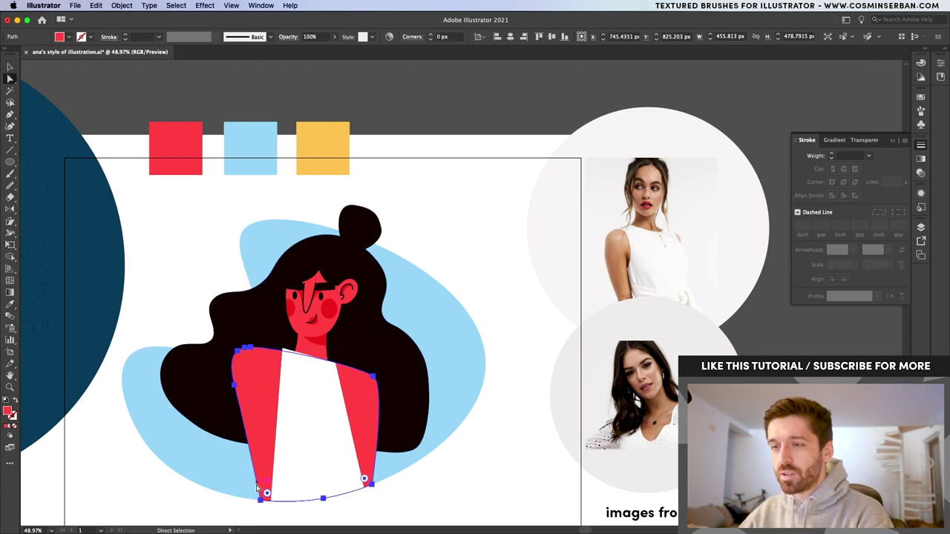
pyautogui.moveTo(260, 498); pyautogui.dragTo(250, 504)
pyautogui.click(275, 523)
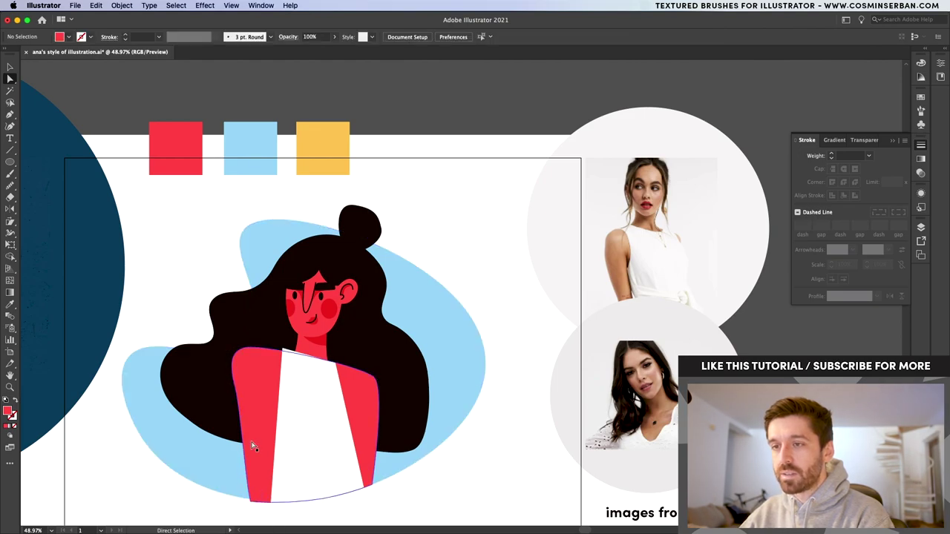
pyautogui.click(235, 385)
pyautogui.moveTo(240, 407)
pyautogui.mouseDown()
pyautogui.moveTo(227, 409)
pyautogui.moveTo(239, 410)
pyautogui.mouseUp()
pyautogui.press('super+shift+a')
# - Draw a cutting shape around the left shoulder with the Pen tool and subtract it from the body with the Shape Builder to round the shoulder
pyautogui.press('p')
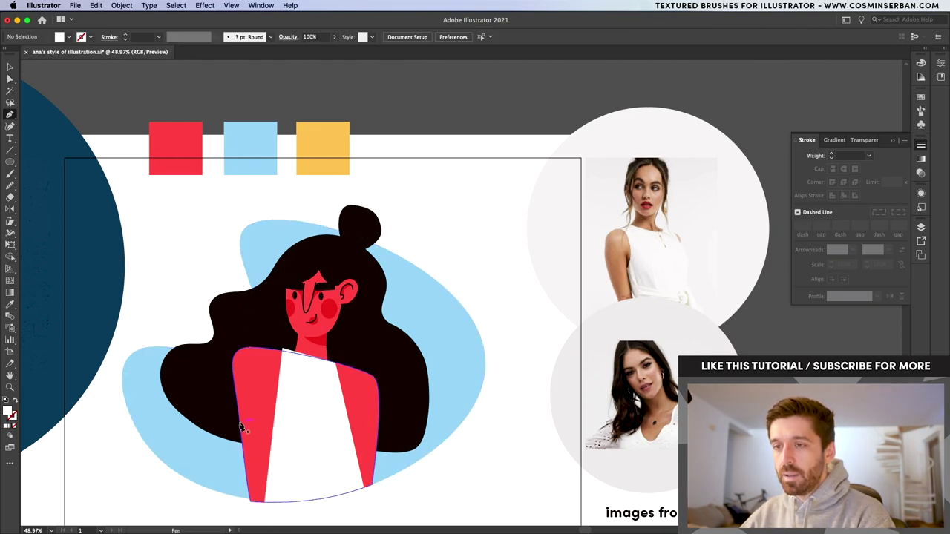
pyautogui.click(238, 413)
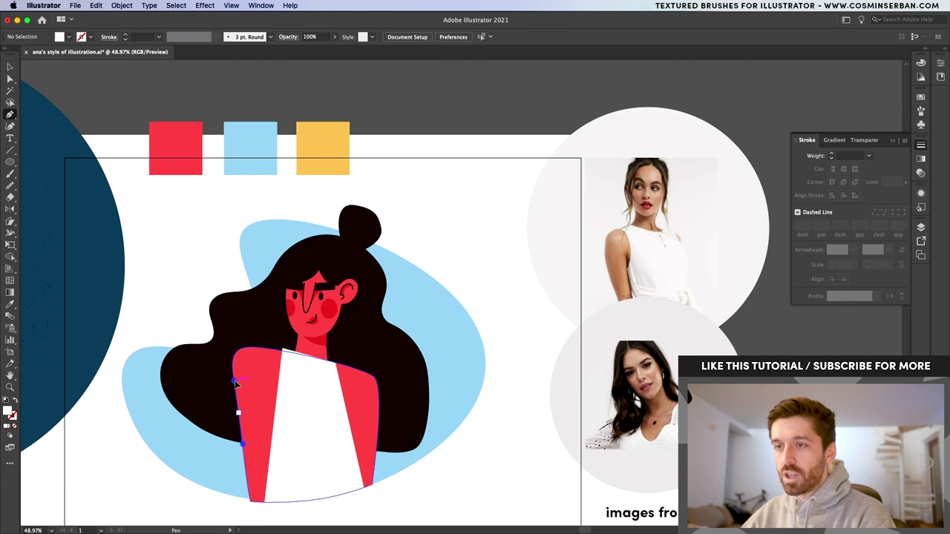
pyautogui.moveTo(234, 380); pyautogui.dragTo(234, 379)
pyautogui.keyDown('shift'); pyautogui.click(259, 388); pyautogui.keyUp('shift')
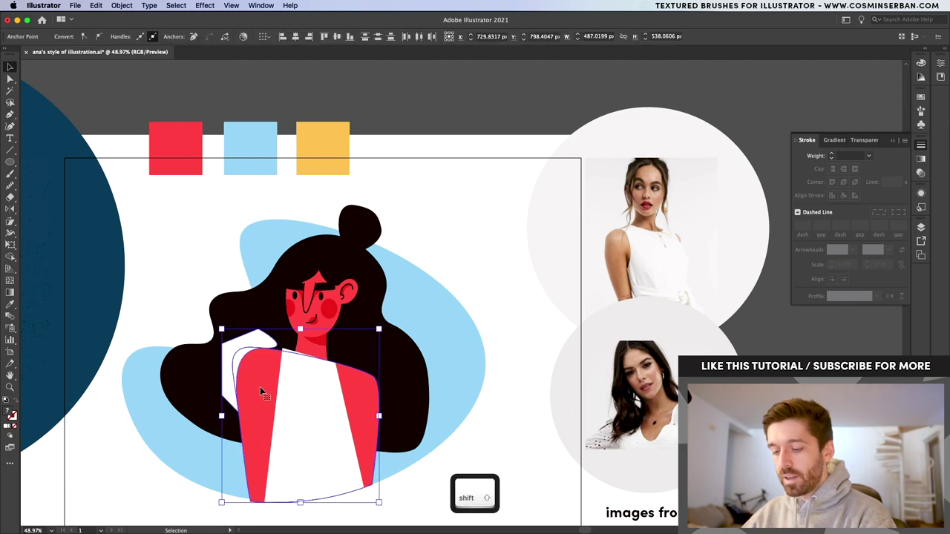
pyautogui.hotkey('shift', 'm')
pyautogui.keyDown('alt'); pyautogui.click(236, 364); pyautogui.keyUp('alt')
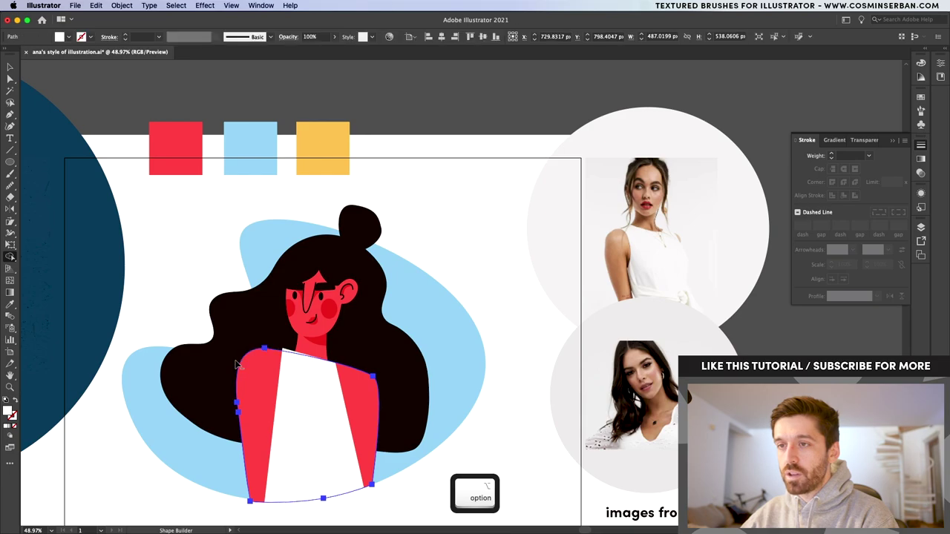
pyautogui.keyDown('super'); pyautogui.click(197, 508); pyautogui.keyUp('super')
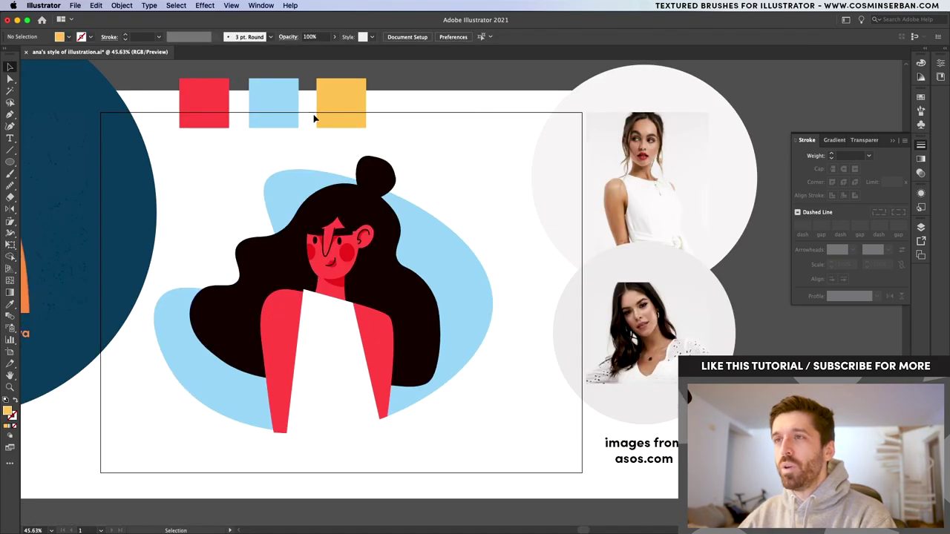
# - Draw a curved yellow collar band around the base of the neck with the Pen tool, using the yellow swatch's fill
pyautogui.click(328, 94)
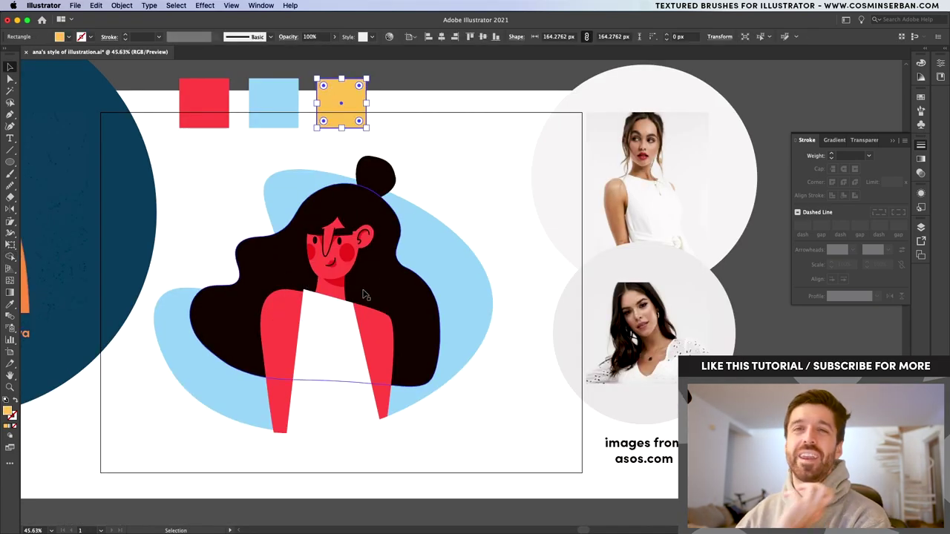
pyautogui.click(231, 281)
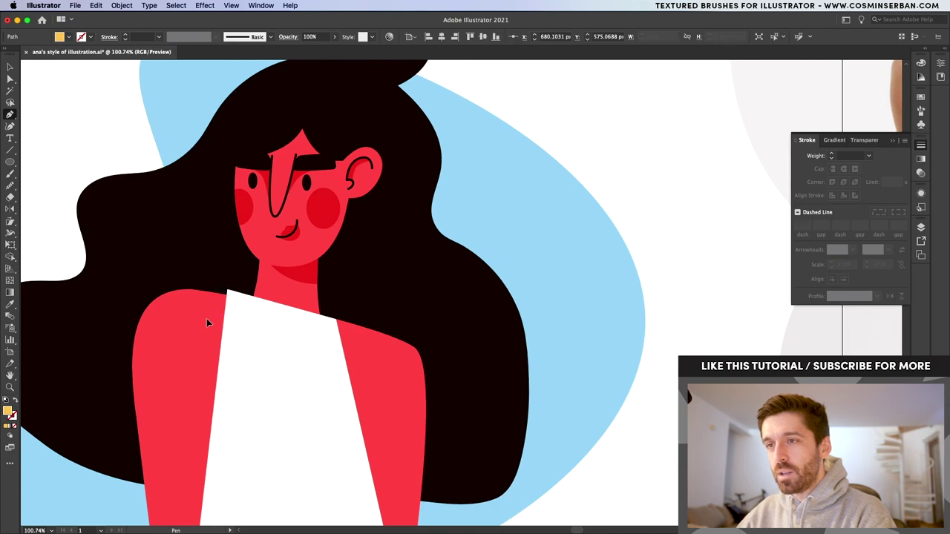
pyautogui.click(206, 319)
pyautogui.moveTo(284, 359); pyautogui.dragTo(339, 364)
pyautogui.click(355, 345)
pyautogui.click(342, 303)
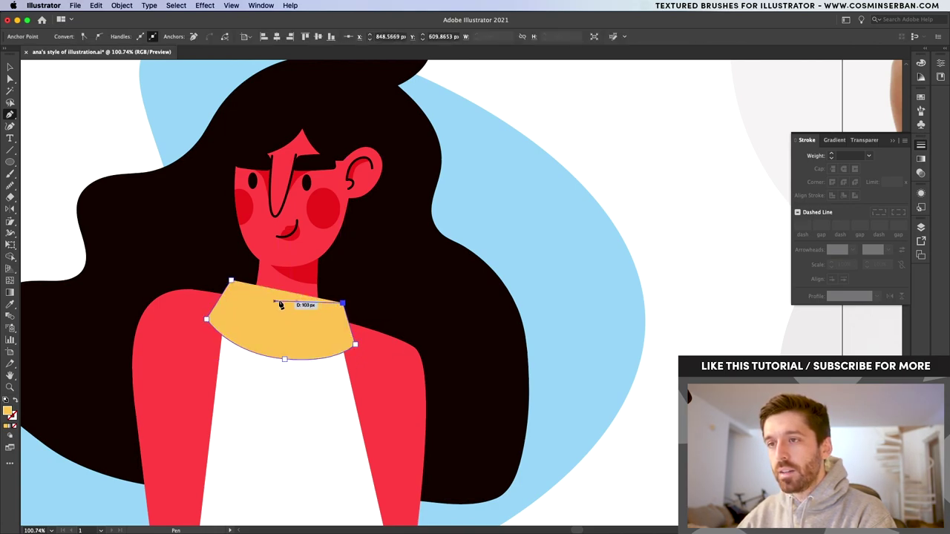
pyautogui.moveTo(288, 306); pyautogui.dragTo(254, 300)
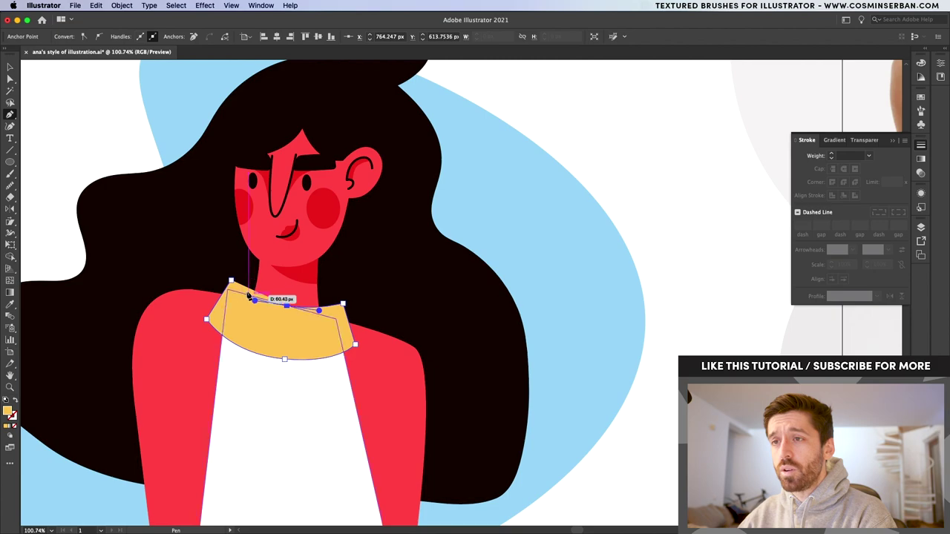
pyautogui.click(231, 280)
pyautogui.press('v')
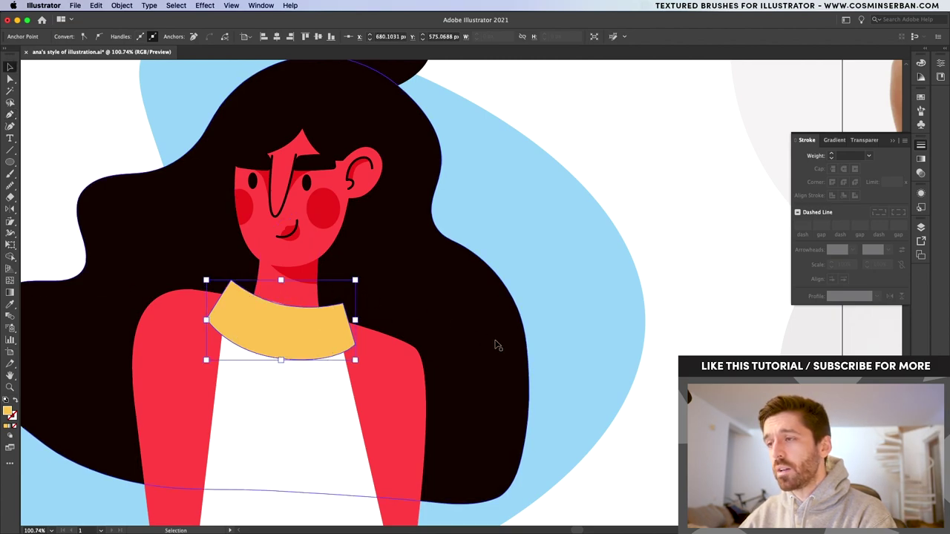
# - Draw a white back section of the collar with a raised curved top edge and send it behind the neck
pyautogui.click(488, 339)
pyautogui.click(315, 421)
pyautogui.press('p')
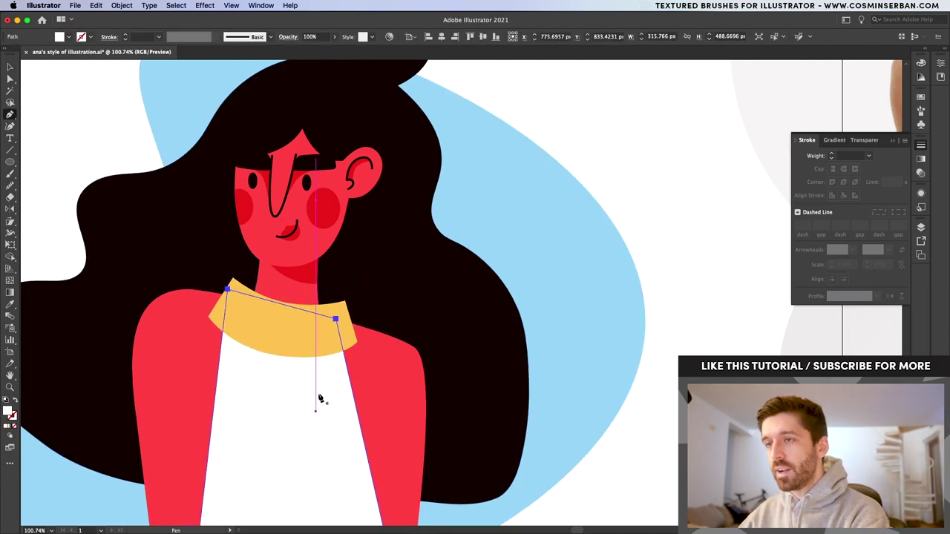
pyautogui.click(343, 300)
pyautogui.moveTo(233, 279); pyautogui.dragTo(188, 282)
pyautogui.press('super+bracketleft')
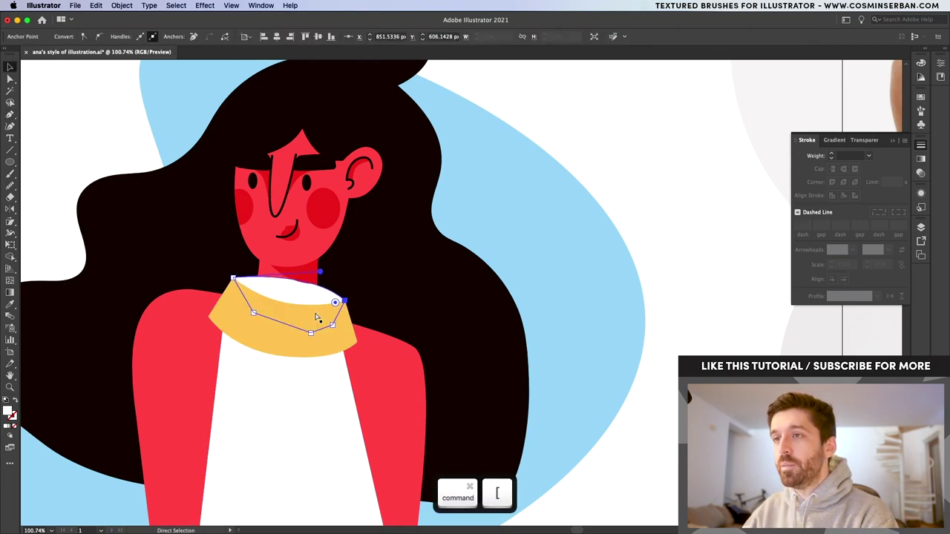
pyautogui.press('super+bracketleft')
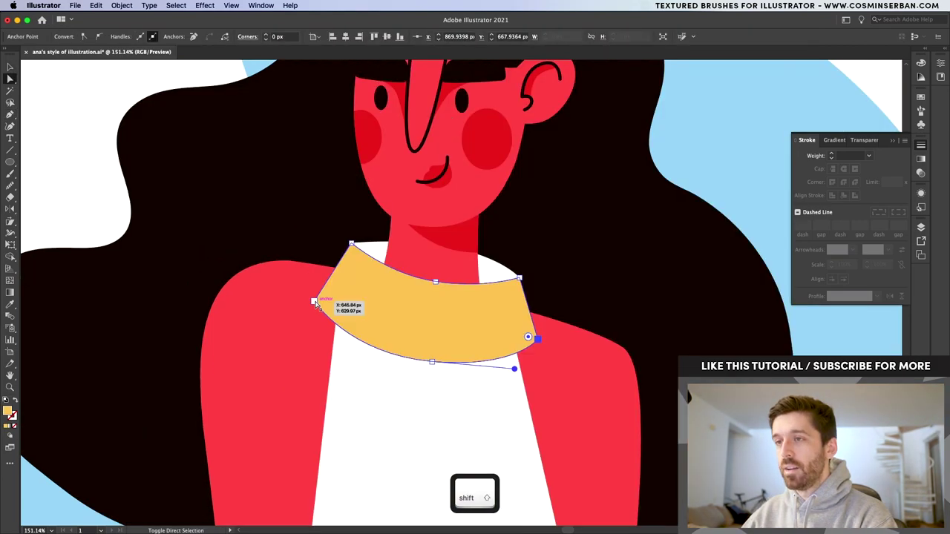
# - Slim the yellow collar by raising its two lower corners and lower middle anchor, and lowering its upper middle anchor
pyautogui.keyDown('shift'); pyautogui.click(315, 301); pyautogui.keyUp('shift')
pyautogui.moveTo(316, 301); pyautogui.dragTo(321, 285)
pyautogui.moveTo(434, 367); pyautogui.dragTo(435, 342)
pyautogui.moveTo(428, 279)
pyautogui.mouseDown()
pyautogui.moveTo(437, 291)
pyautogui.moveTo(445, 284)
pyautogui.mouseUp()
pyautogui.press('v')
# - Lower the yellow collar's upper left corner and upper middle anchor, and align the white back section's left corner with it
pyautogui.click(438, 290)
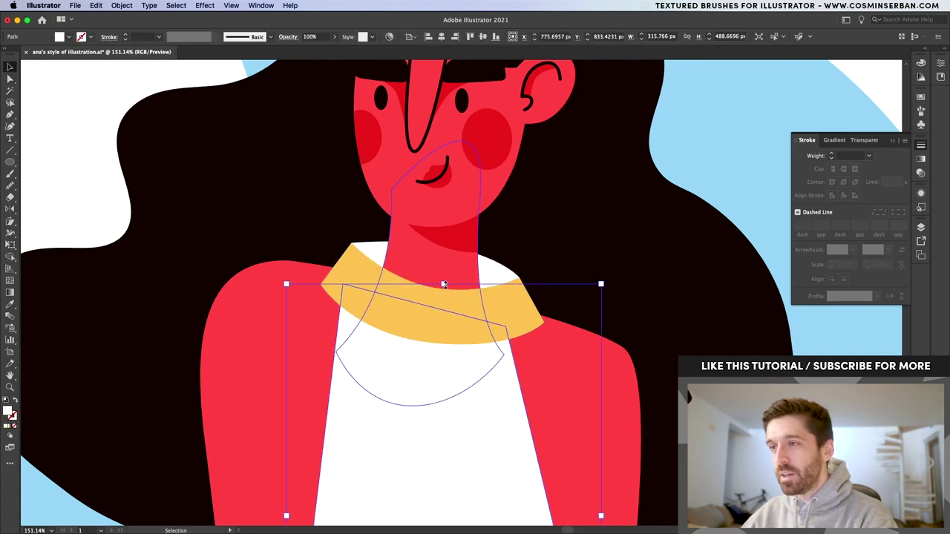
pyautogui.press('a')
pyautogui.click(452, 297)
pyautogui.click(352, 244)
pyautogui.moveTo(345, 243); pyautogui.dragTo(343, 254)
pyautogui.moveTo(435, 288); pyautogui.dragTo(436, 296)
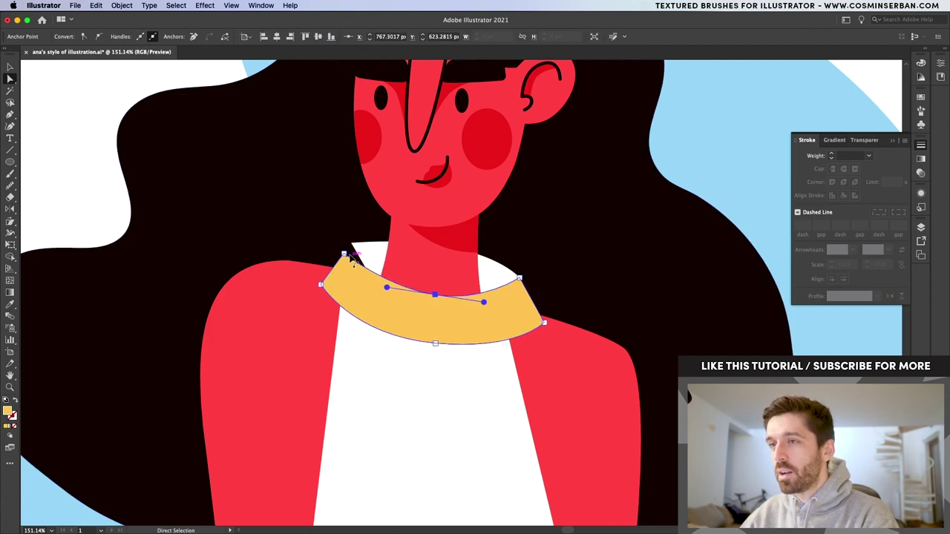
pyautogui.scroll(-3, 351, 257)
pyautogui.moveTo(357, 247); pyautogui.dragTo(378, 295)
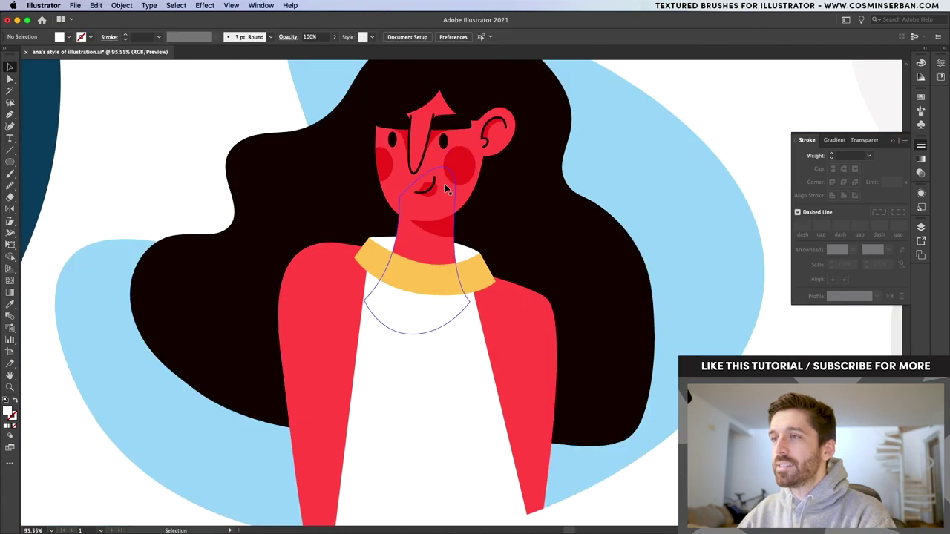
# - Copy the cheek ellipse onto both shoulders, resize the copies to about 88 by 61 px and rotate them to follow the shoulders
pyautogui.click(459, 165)
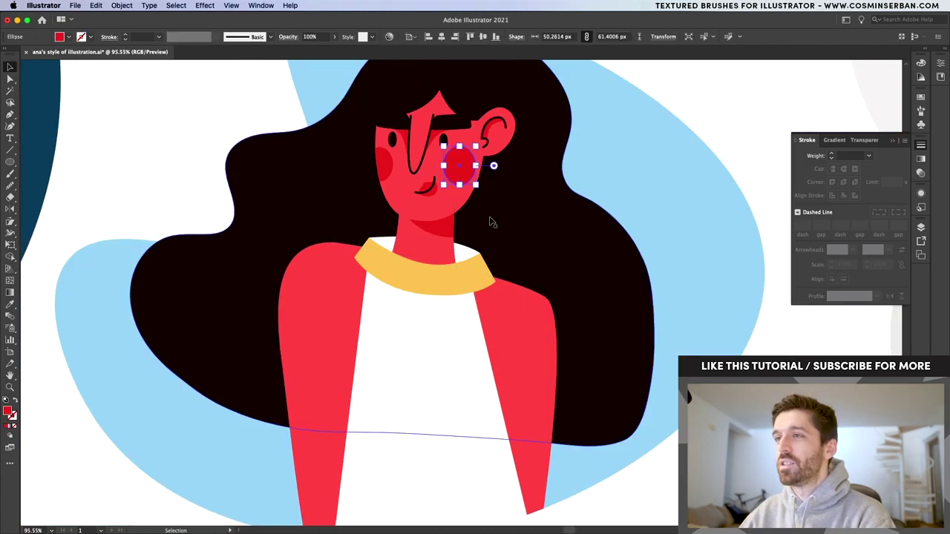
pyautogui.moveTo(458, 169); pyautogui.dragTo(351, 282)
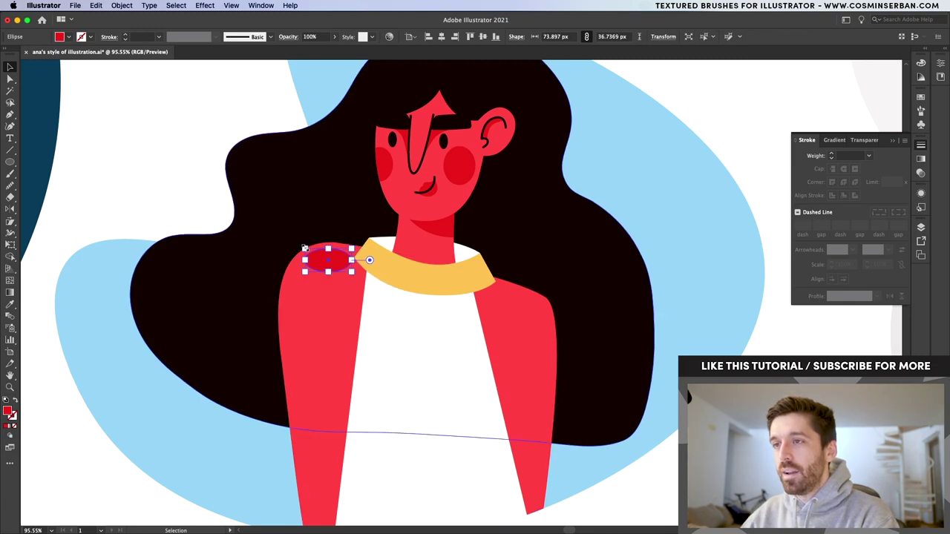
pyautogui.moveTo(304, 248); pyautogui.dragTo(577, 288)
pyautogui.click(547, 303)
pyautogui.click(313, 256)
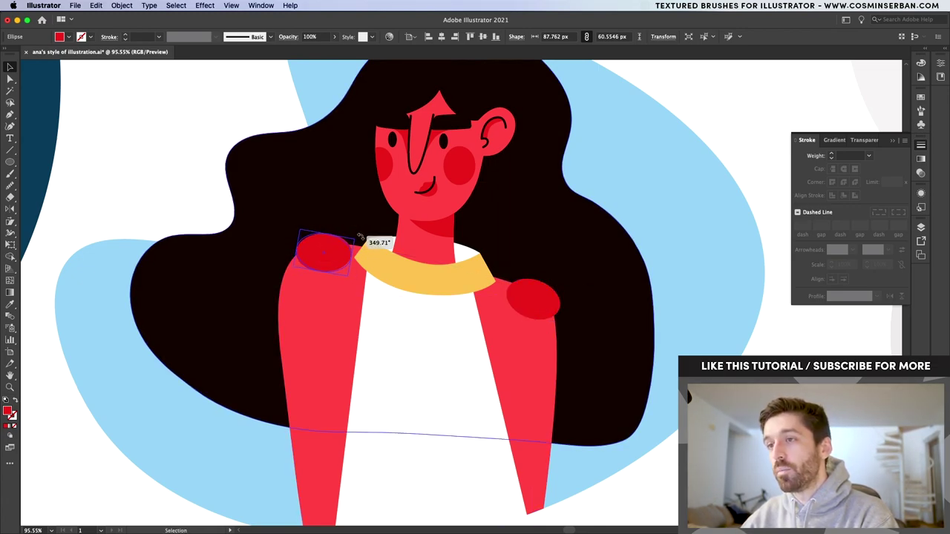
# - Trim the dark red shoulder ellipses to the body's outline with the Shape Builder
pyautogui.keyDown('shift'); pyautogui.click(525, 359); pyautogui.keyUp('shift')
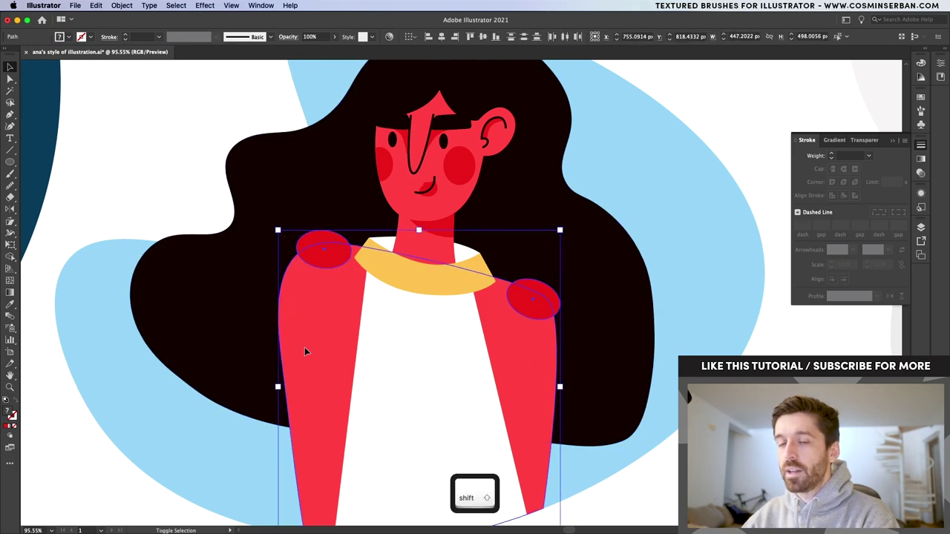
pyautogui.hotkey('shift', 'm')
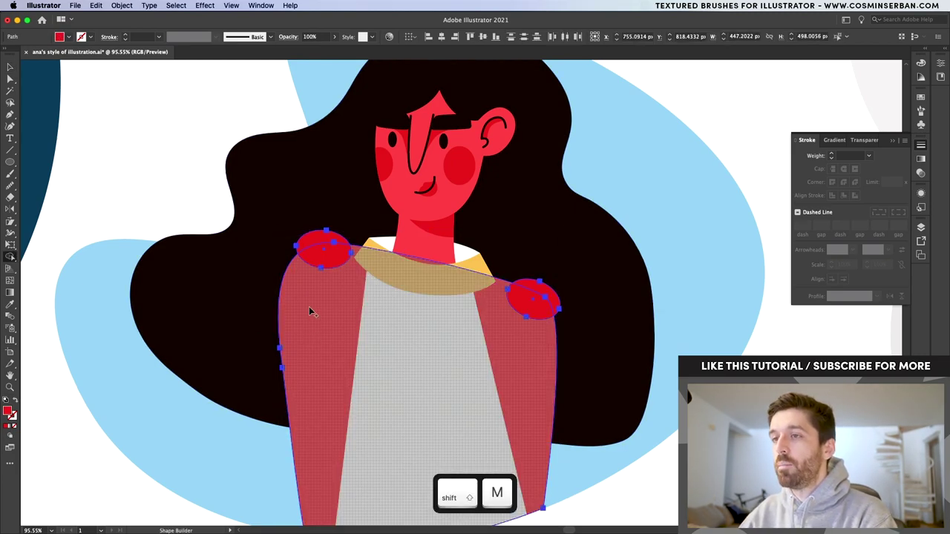
pyautogui.moveTo(309, 317); pyautogui.dragTo(312, 240)
pyautogui.press('v')
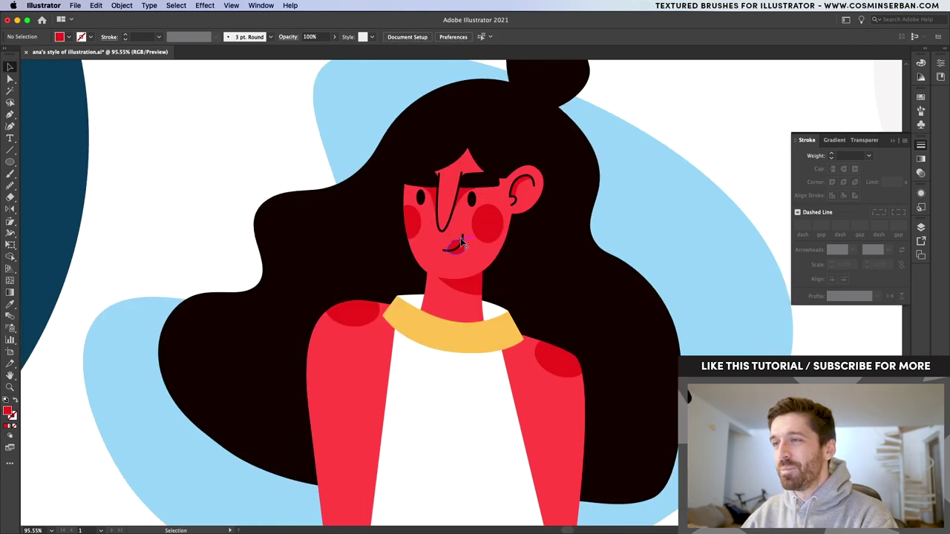
# - Rotate the mouth line and lips together slightly clockwise and shift them left and up, closer to the nose
pyautogui.scroll(5, 460, 241)
pyautogui.click(467, 281)
pyautogui.keyDown('shift'); pyautogui.click(461, 288); pyautogui.keyUp('shift')
pyautogui.moveTo(484, 225); pyautogui.dragTo(494, 238)
pyautogui.moveTo(452, 279); pyautogui.dragTo(436, 269)
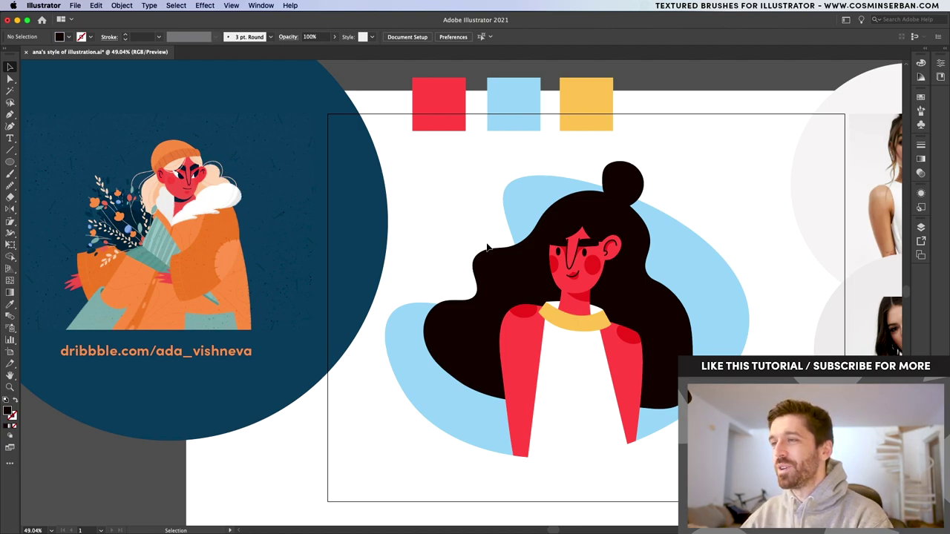
# - Draw a loose wavy strand outside the left edge of the hair with the nose line's 3 pt black stroke
pyautogui.scroll(5, 572, 247)
pyautogui.click(561, 293)
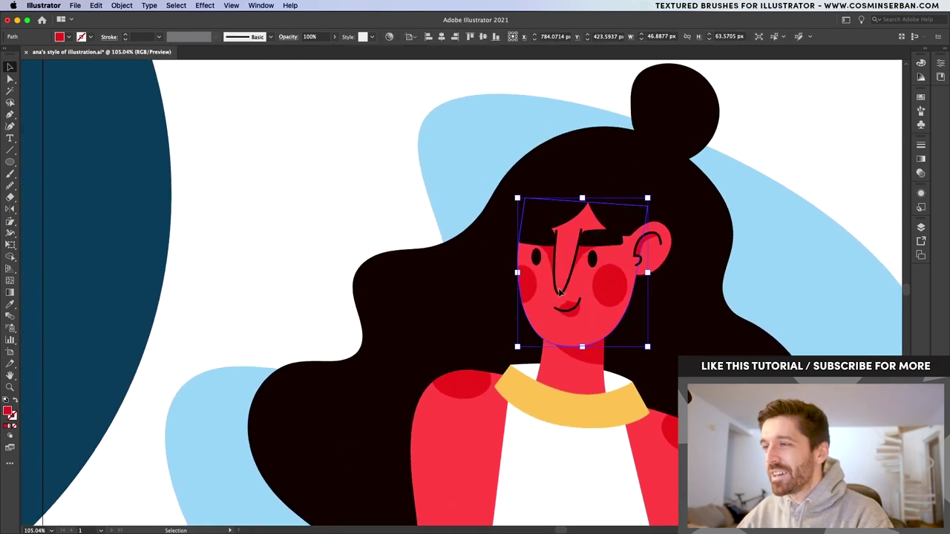
pyautogui.click(566, 292)
pyautogui.press('p')
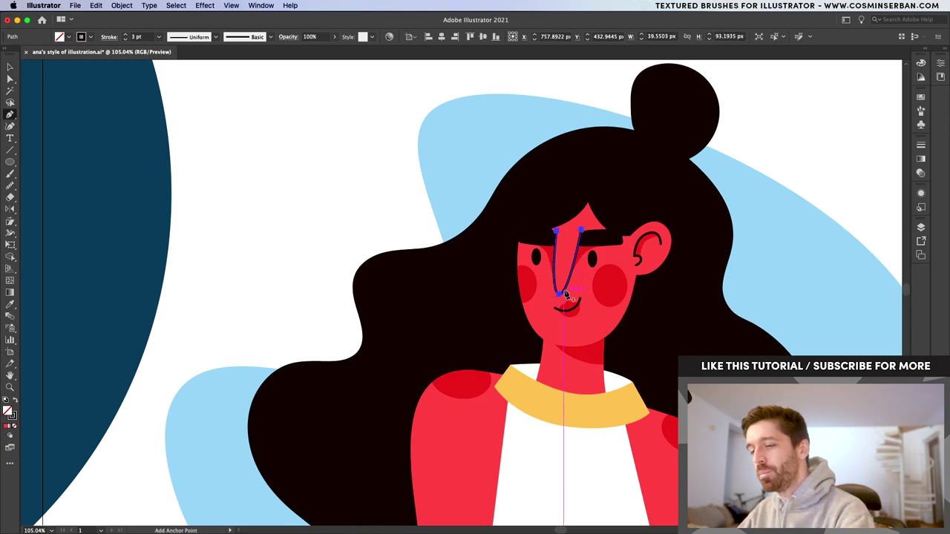
pyautogui.moveTo(338, 347); pyautogui.dragTo(315, 346)
pyautogui.moveTo(257, 371); pyautogui.dragTo(256, 368)
pyautogui.moveTo(255, 461); pyautogui.dragTo(266, 477)
pyautogui.press('v')
pyautogui.click(343, 315)
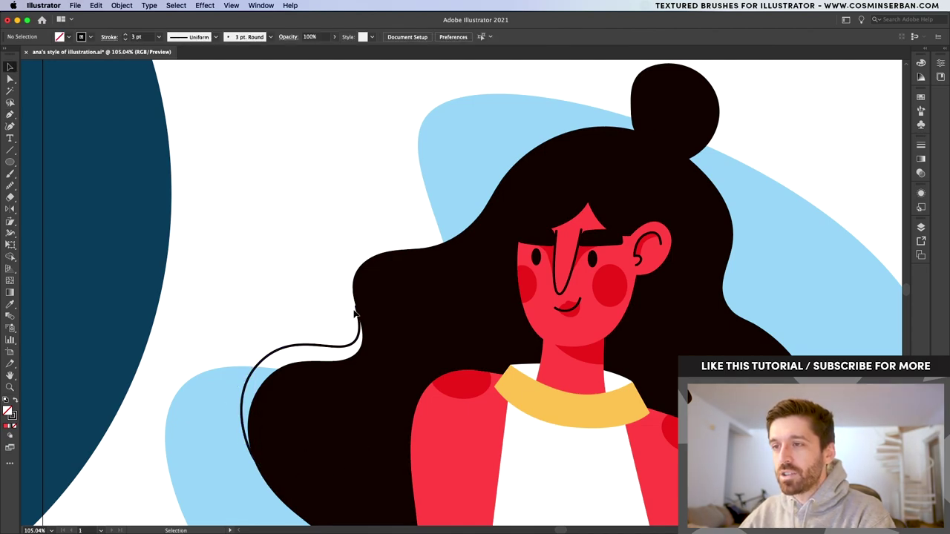
# - Reposition the upper end of the left hair strand so it meets the edge of the hair
pyautogui.scroll(8, 353, 310)
pyautogui.press('a')
pyautogui.click(363, 300)
pyautogui.moveTo(365, 299); pyautogui.dragTo(371, 302)
pyautogui.click(331, 324)
# - Draw a second loose 3 pt black strand along the right outer edge of the hair with the Pen tool
pyautogui.scroll(-8, 329, 324)
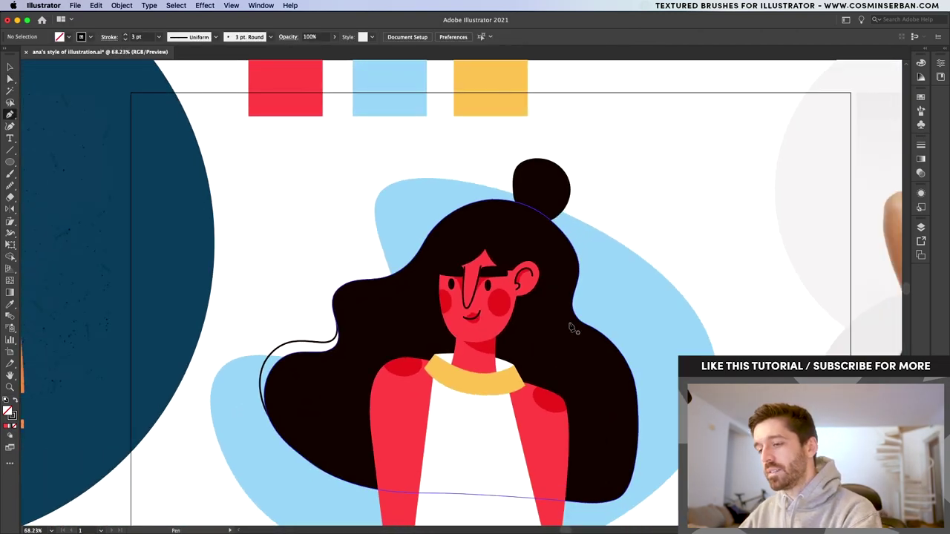
pyautogui.scroll(4, 608, 293)
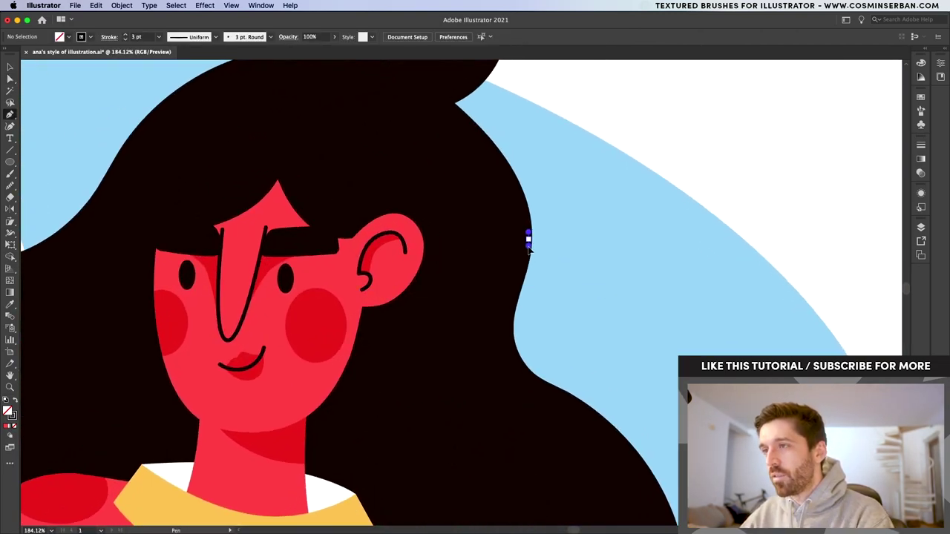
pyautogui.moveTo(650, 309); pyautogui.dragTo(701, 369)
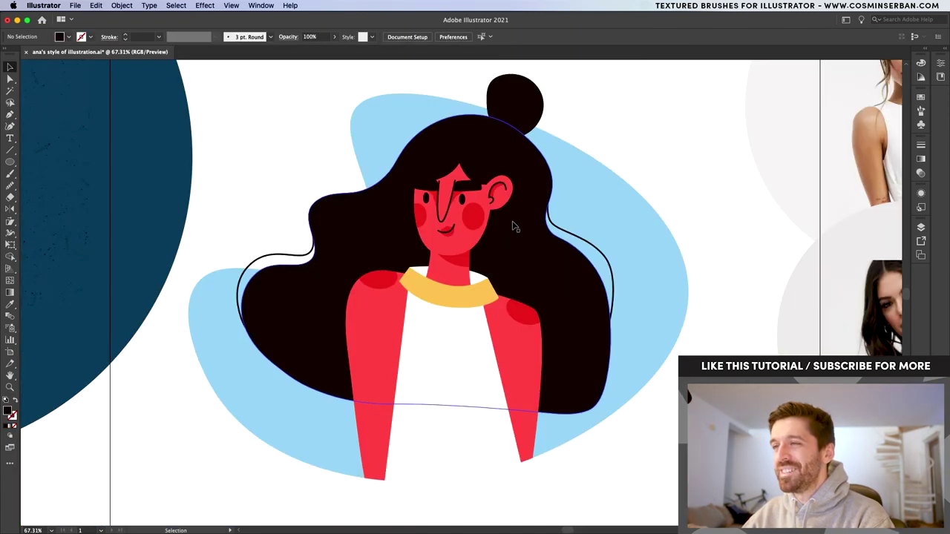
# - Draw an unfilled ellipse for an earring, about 47 by 75 px, below the ear, with the nose line's stroke style
pyautogui.scroll(3, 511, 220)
pyautogui.scroll(1, 512, 224)
pyautogui.click(350, 209)
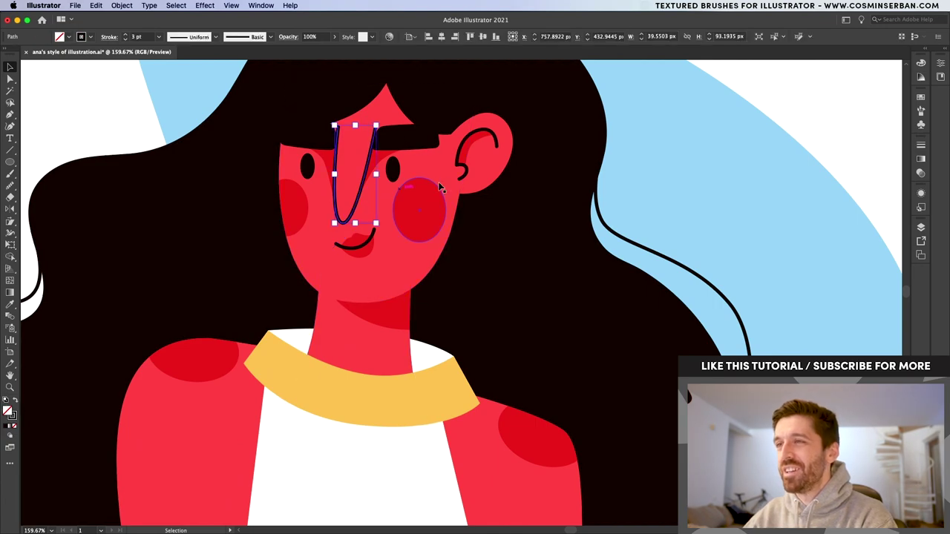
pyautogui.press('p')
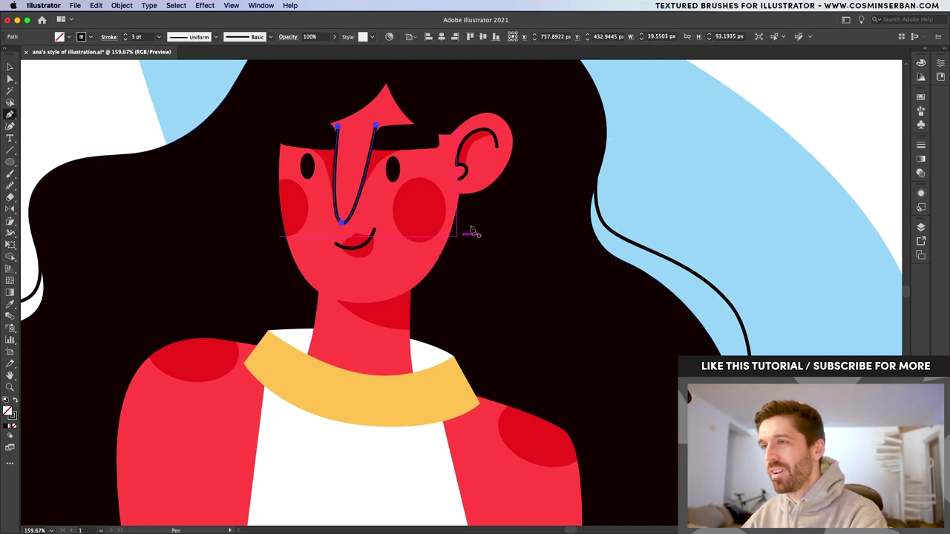
pyautogui.click(10, 162)
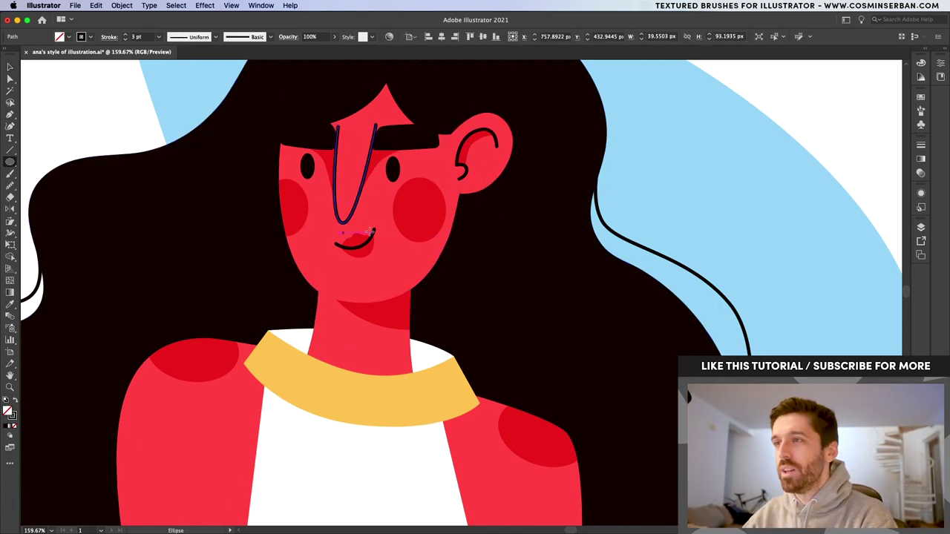
pyautogui.moveTo(466, 178); pyautogui.dragTo(517, 258)
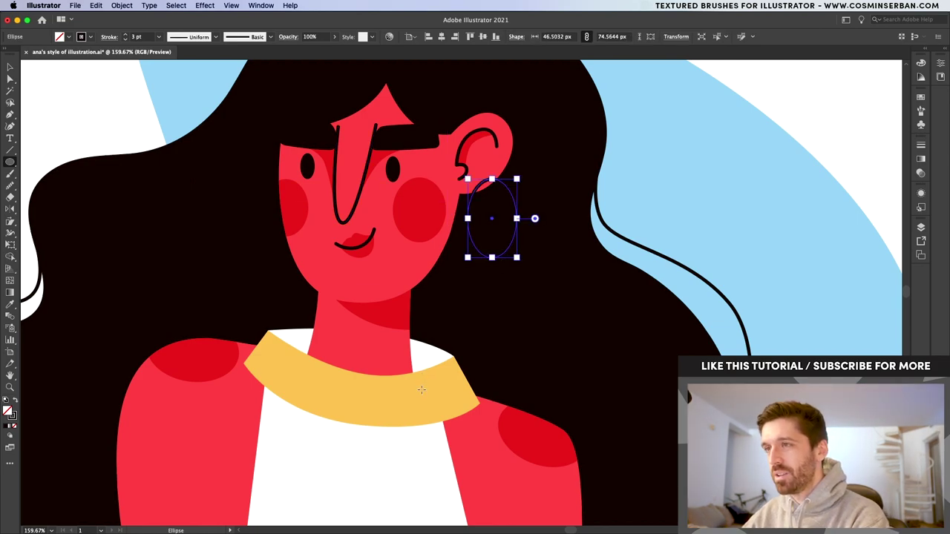
# - Give the earring a yellow outline sampled from the collar and set its stroke weight to 3 pt
pyautogui.press('i')
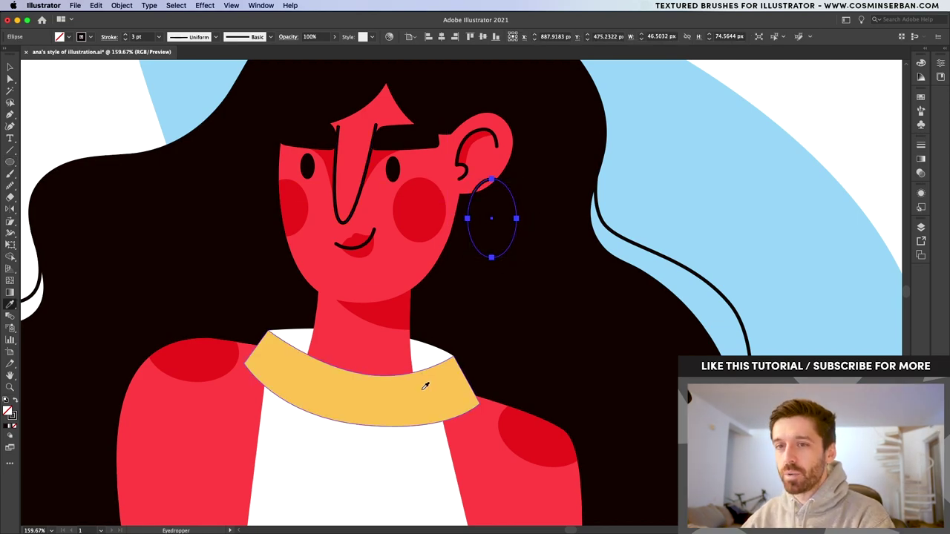
pyautogui.click(425, 385)
pyautogui.click(17, 403)
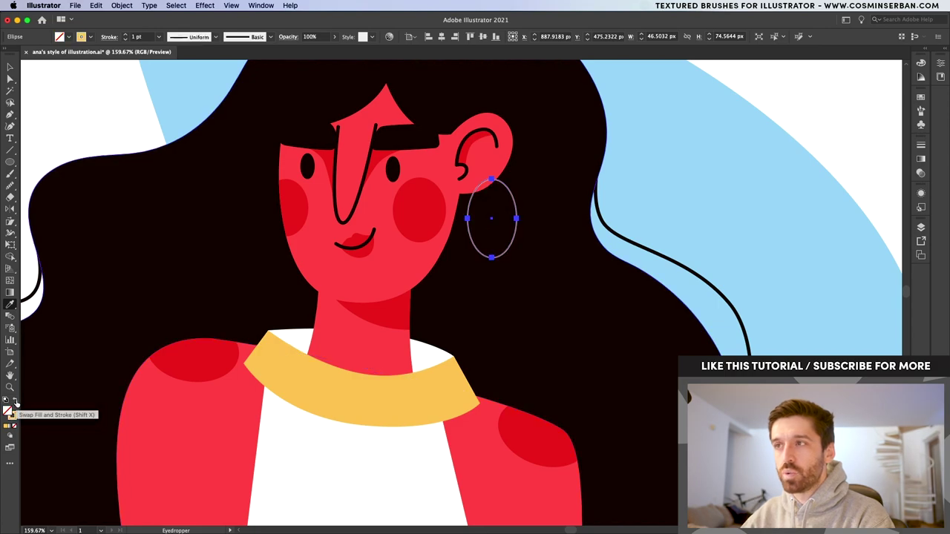
pyautogui.click(124, 36)
pyautogui.click(125, 37)
pyautogui.press('v')
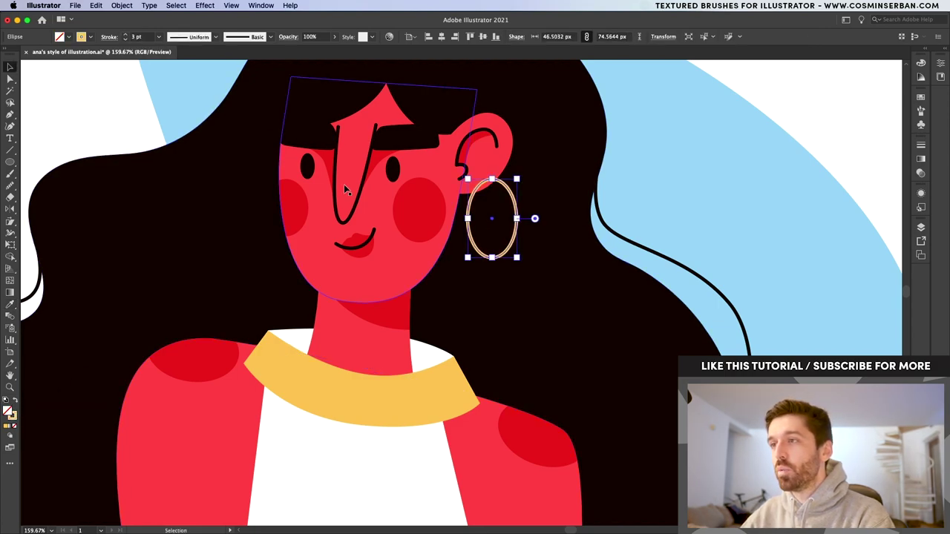
# - Move the earring onto the earlobe, rotate it slightly clockwise and nudge it left
pyautogui.scroll(2, 524, 191)
pyautogui.scroll(1, 519, 191)
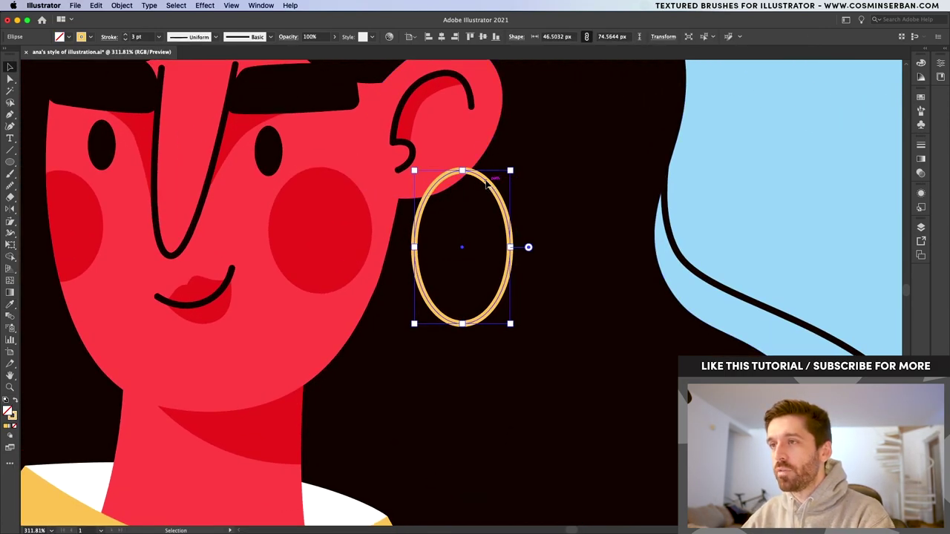
pyautogui.moveTo(487, 186); pyautogui.dragTo(482, 183)
pyautogui.press('a')
pyautogui.press('v')
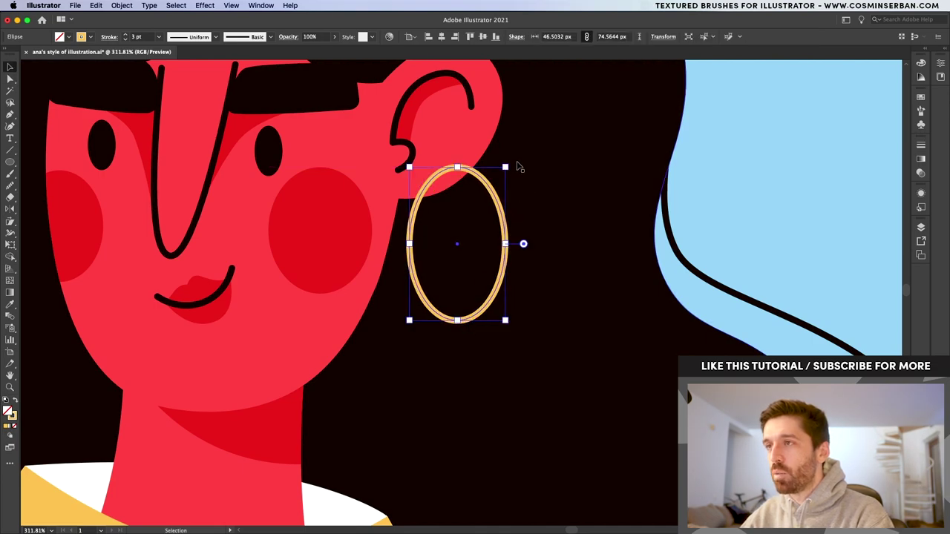
pyautogui.moveTo(510, 160); pyautogui.dragTo(524, 168)
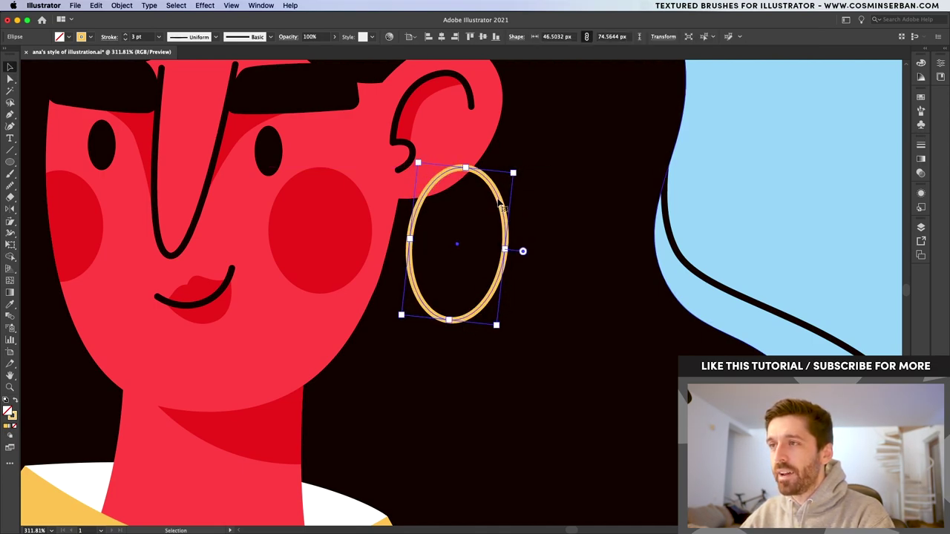
pyautogui.moveTo(499, 206); pyautogui.dragTo(495, 207)
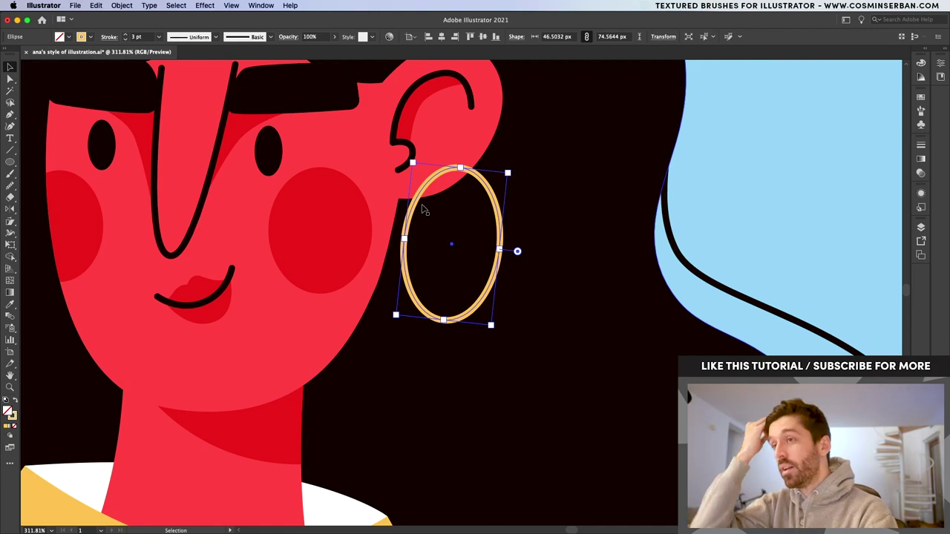
# - Cut a gap in the top of the yellow earring by adding anchor points on either side and deleting the top anchor
pyautogui.press('p')
pyautogui.scroll(3, 429, 192)
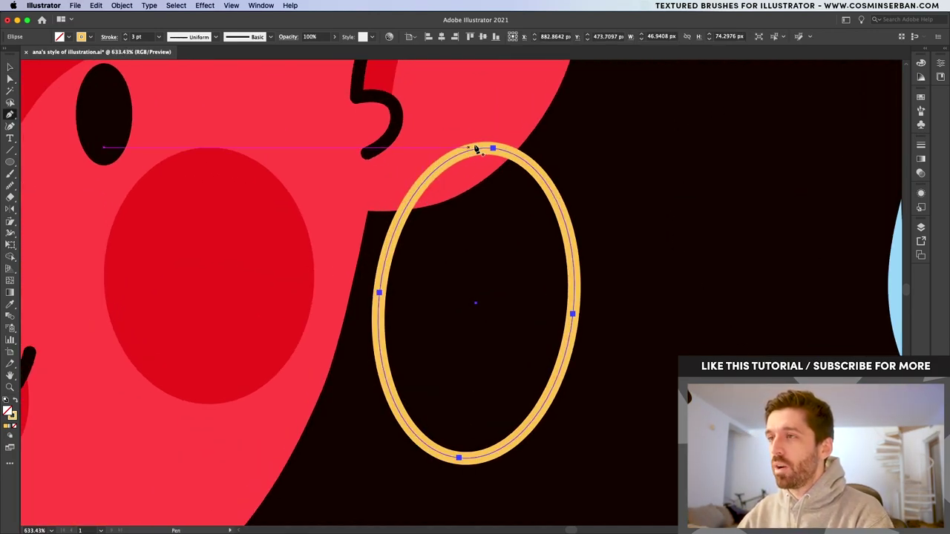
pyautogui.click(432, 173)
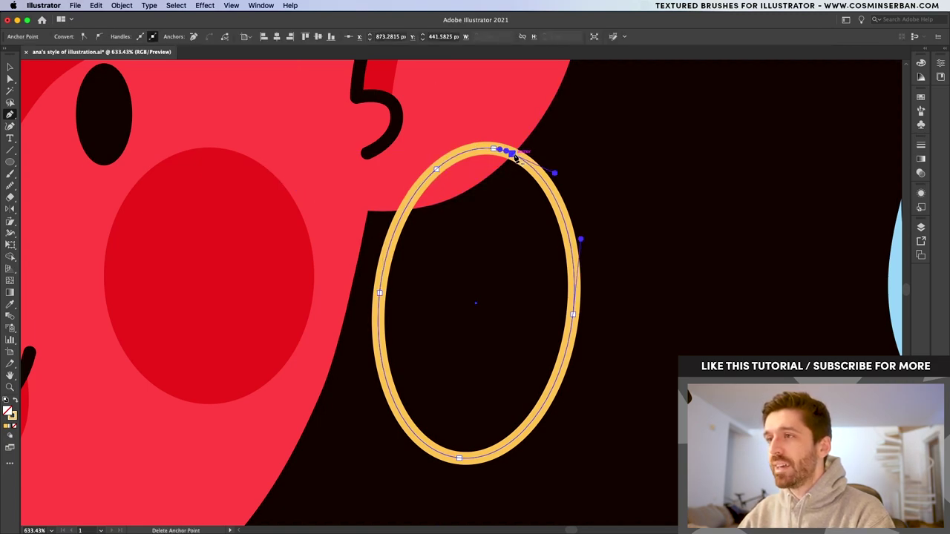
pyautogui.press('a')
pyautogui.click(493, 149)
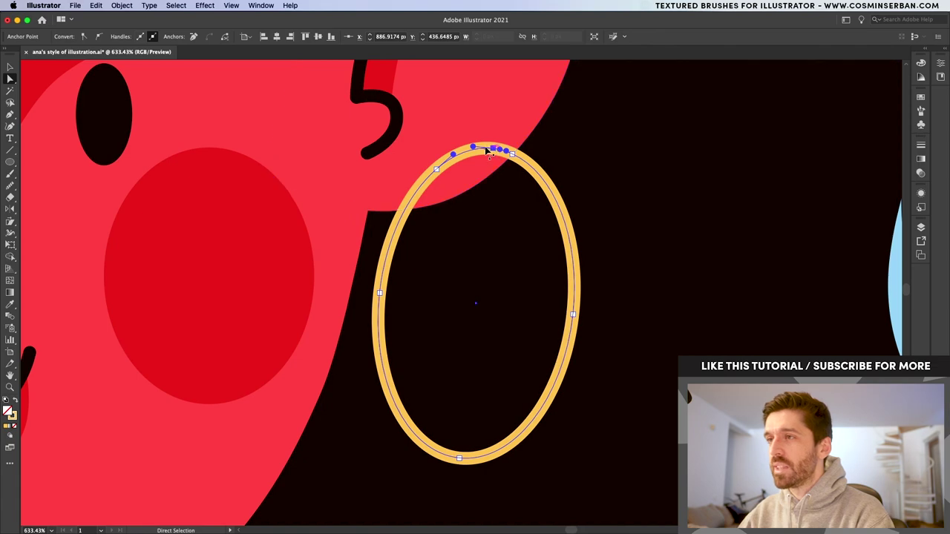
pyautogui.press('Delete')
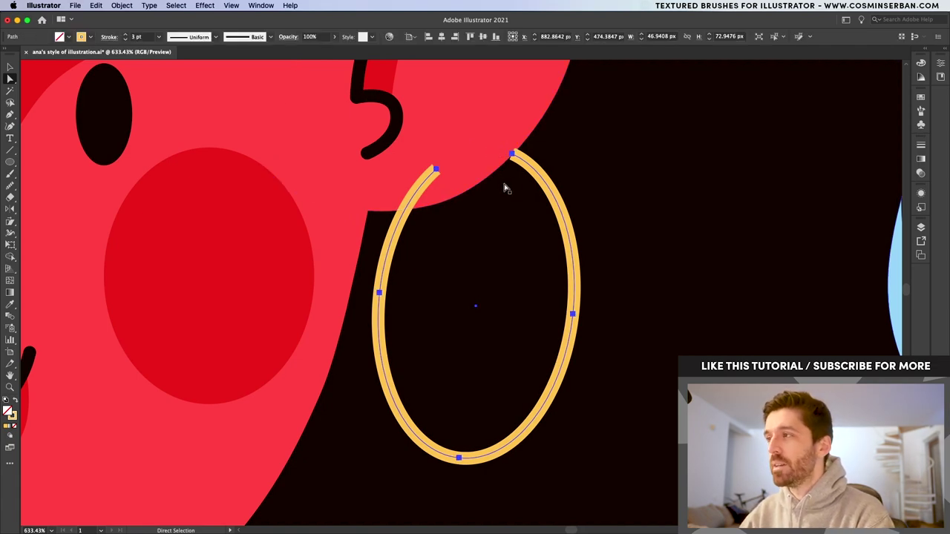
# - Give the opened earring's stroke round caps and round corner joins
pyautogui.click(920, 146)
pyautogui.click(842, 169)
pyautogui.click(843, 181)
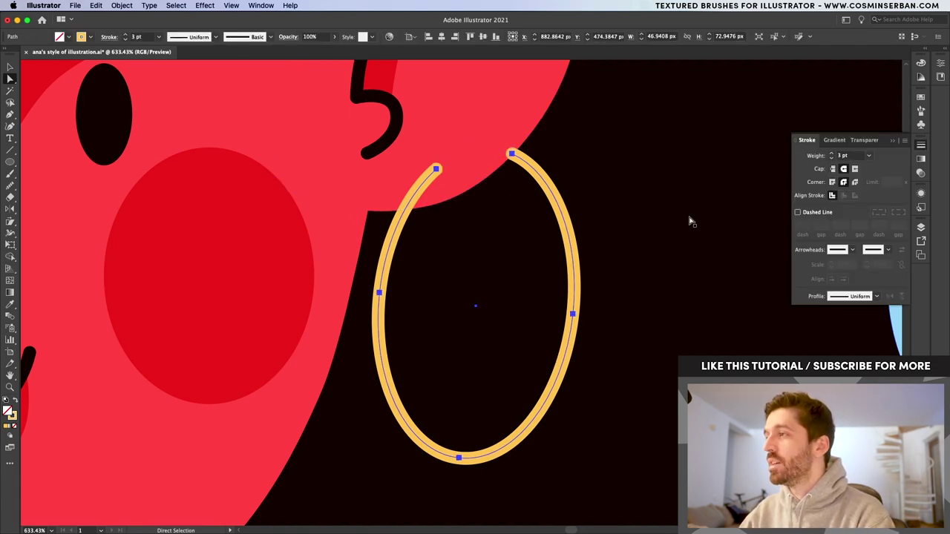
# - Draw a yellow 3 pt heart-shaped curve inside the lower half of the earring with the Pen tool
pyautogui.press('p')
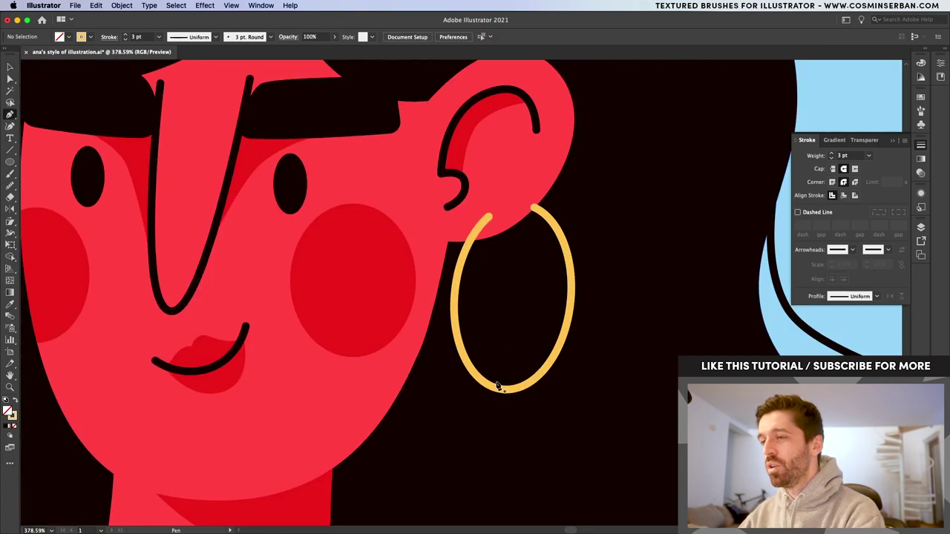
pyautogui.moveTo(474, 374); pyautogui.dragTo(456, 354)
pyautogui.click(456, 356)
pyautogui.moveTo(484, 299); pyautogui.dragTo(565, 301)
pyautogui.moveTo(546, 366); pyautogui.dragTo(535, 399)
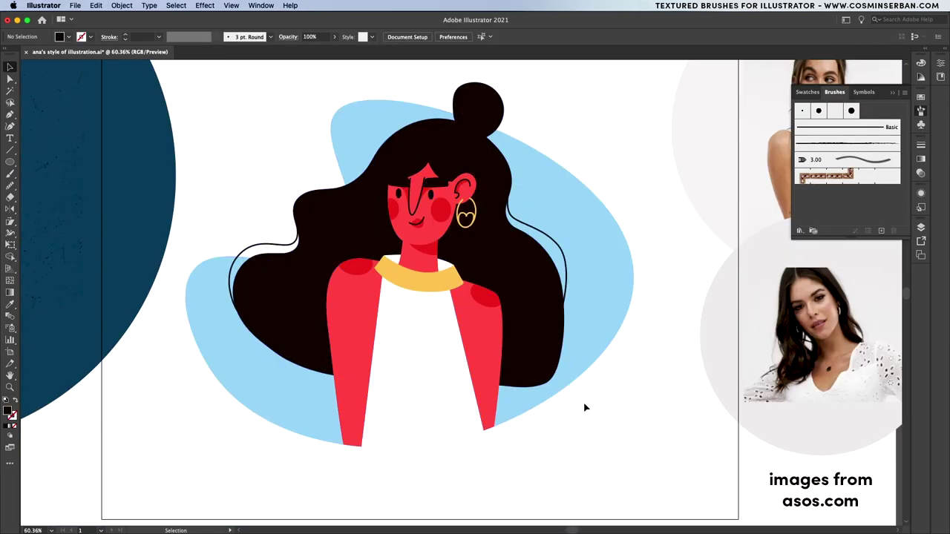
# - Give the blue background blob a matching light blue 2 pt outline with the Charcoal - Pencil brush and check its rough edges
pyautogui.click(558, 202)
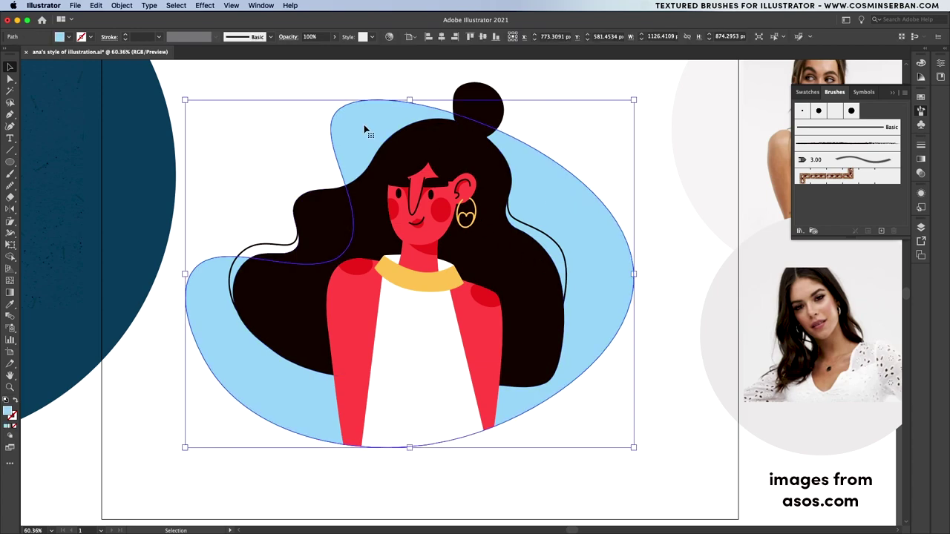
pyautogui.scroll(3, 335, 122)
pyautogui.click(89, 37)
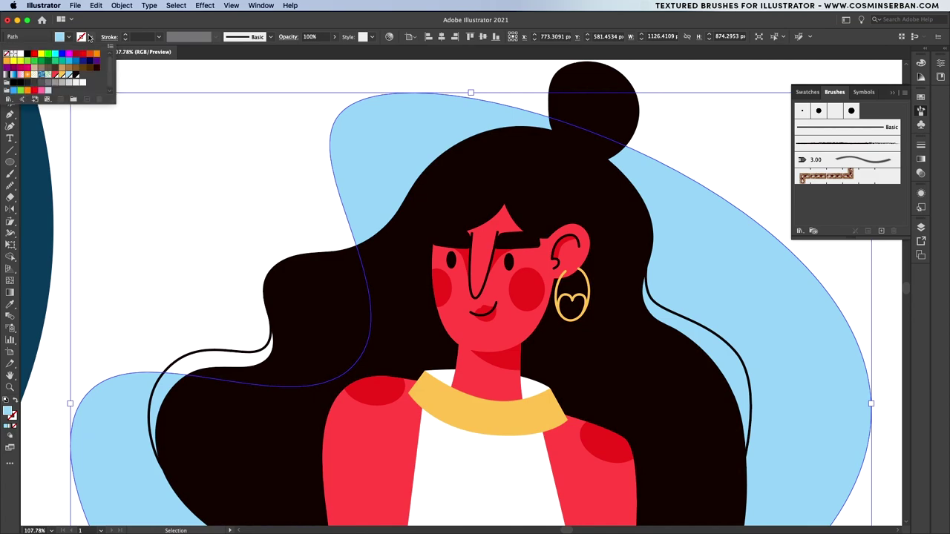
pyautogui.click(70, 75)
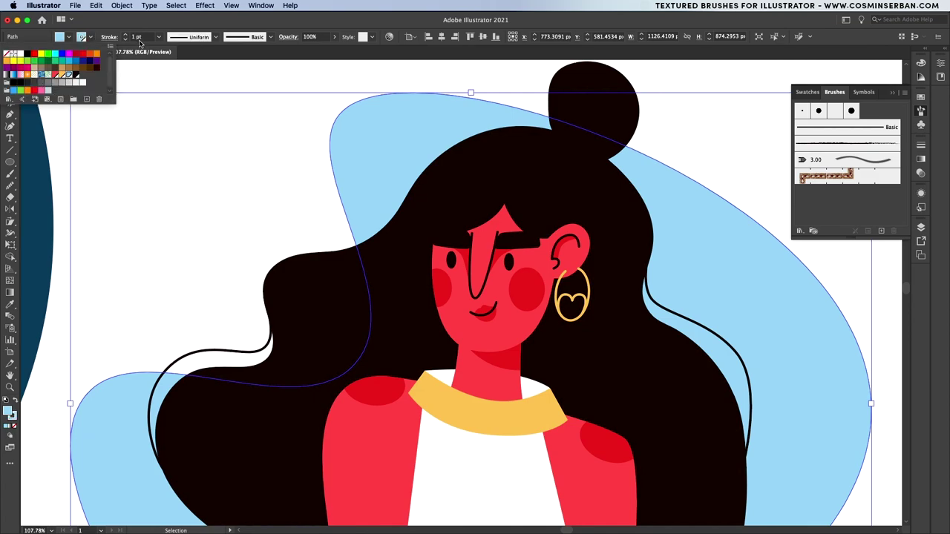
pyautogui.click(270, 36)
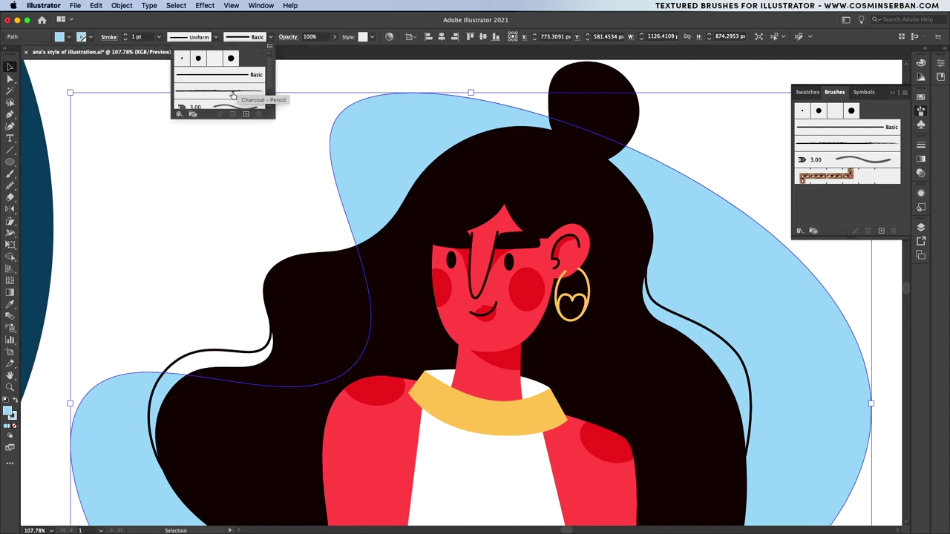
pyautogui.click(232, 95)
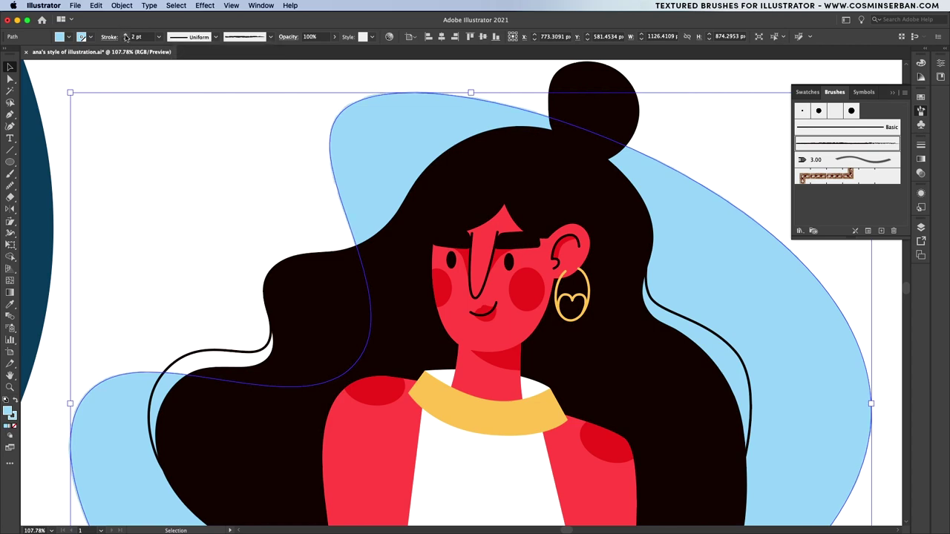
pyautogui.click(363, 97)
pyautogui.scroll(5, 363, 97)
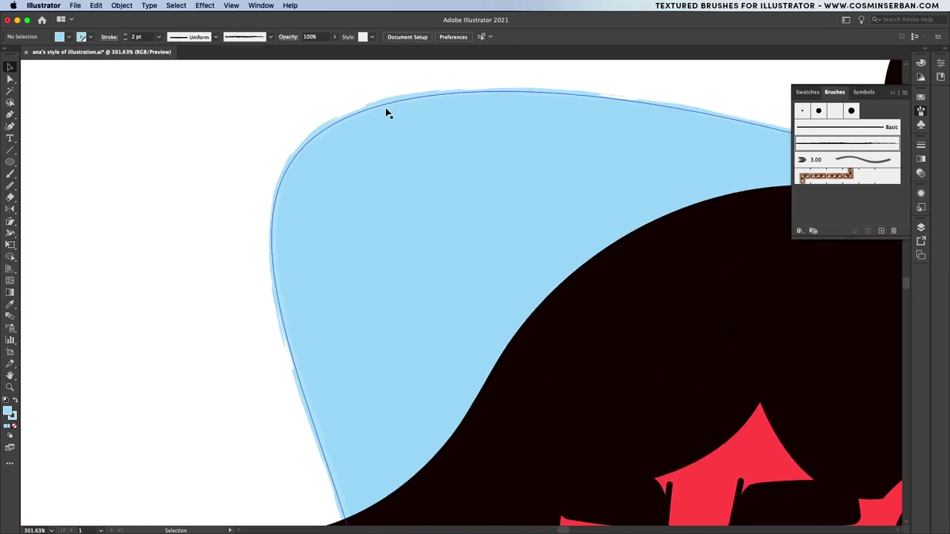
pyautogui.scroll(-2, 384, 114)
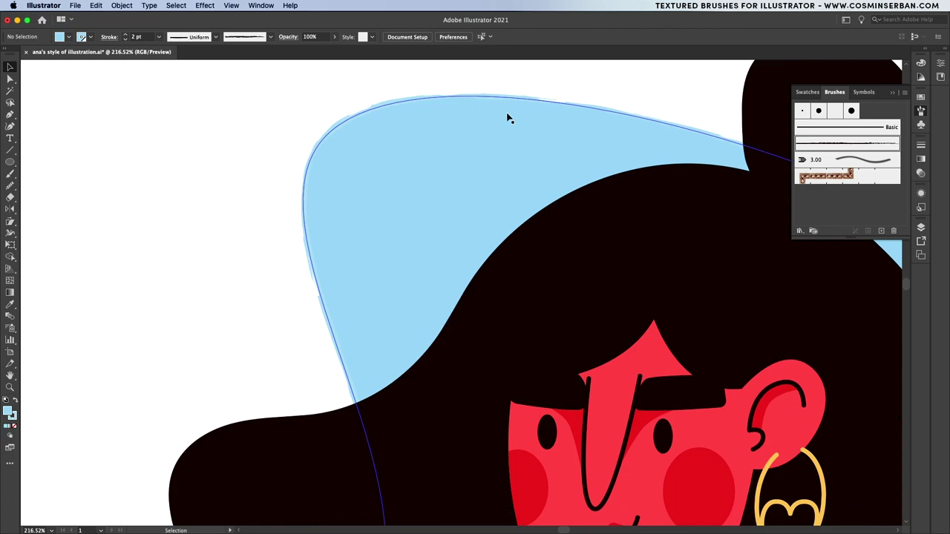
pyautogui.scroll(-3, 418, 123)
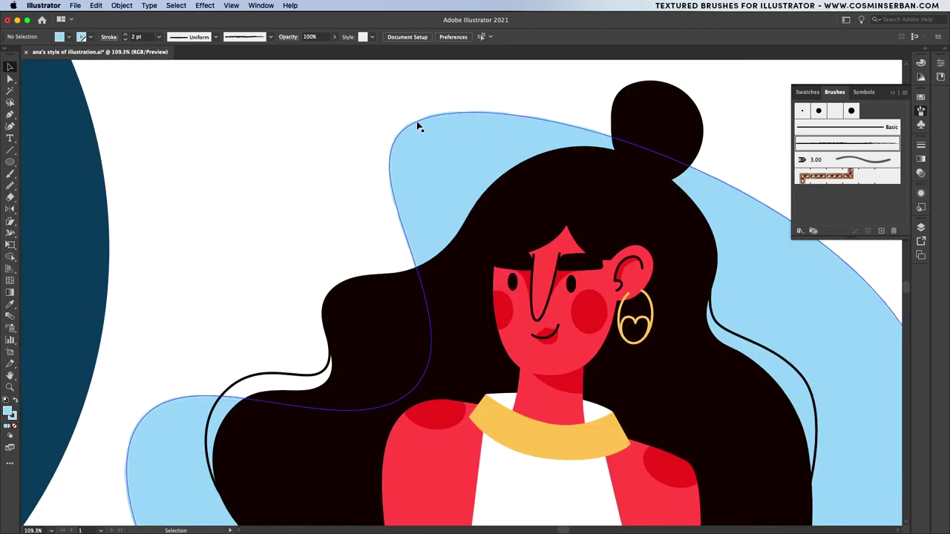
pyautogui.scroll(5, 415, 121)
# - Expand the appearance of the brushed blob and fill the expanded group with light blue sampled from the artwork
pyautogui.click(479, 181)
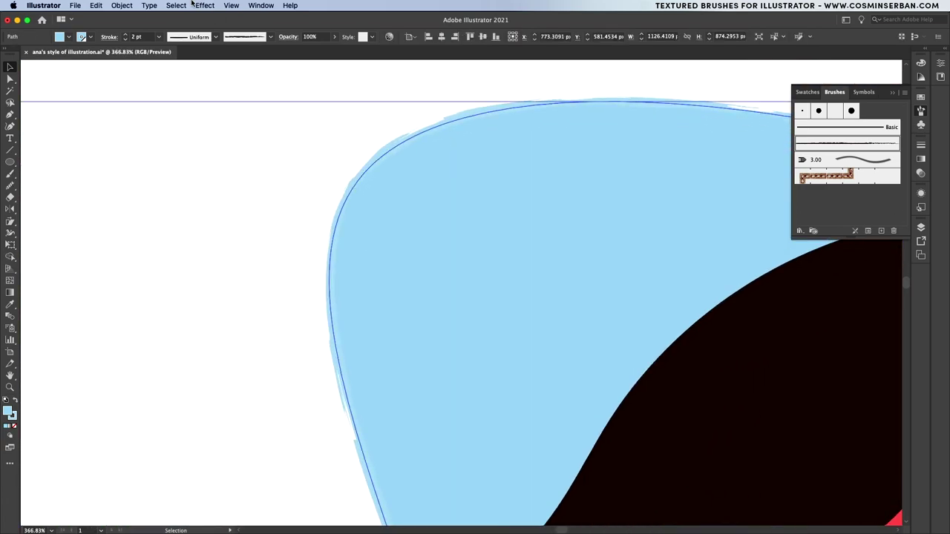
pyautogui.click(121, 5)
pyautogui.click(151, 123)
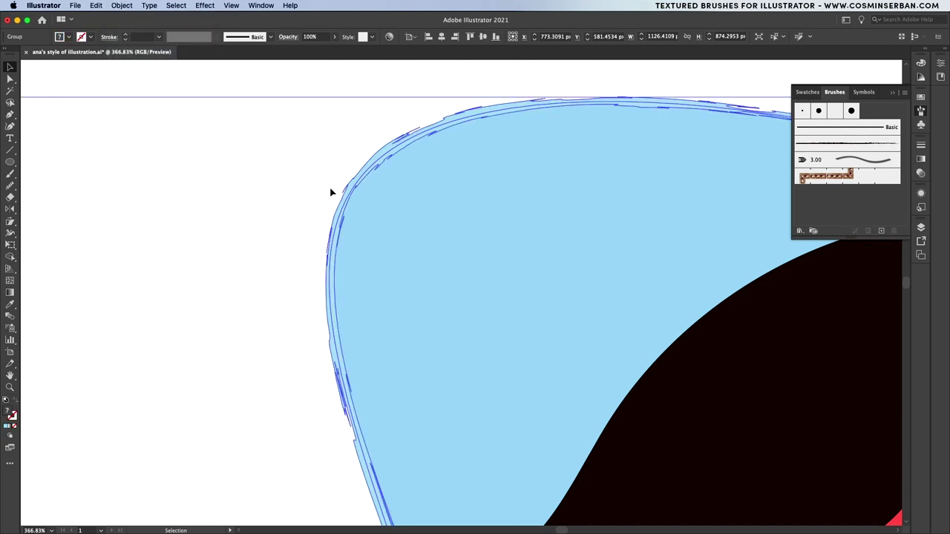
pyautogui.scroll(-3, 331, 193)
pyautogui.scroll(5, 418, 152)
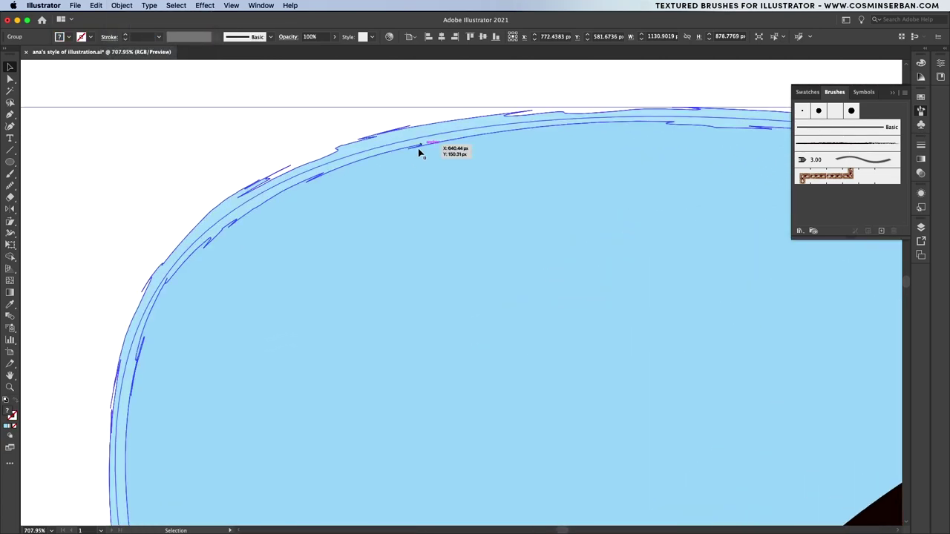
pyautogui.press('i')
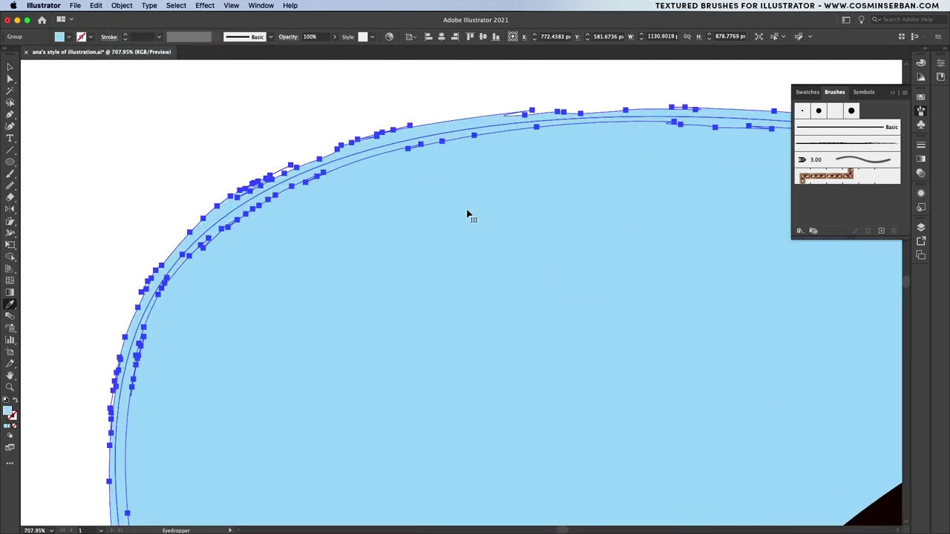
pyautogui.press('v')
pyautogui.click(390, 110)
pyautogui.press('super+0')
# - Give the face, ear, neck and body shapes a matching red 2 pt outline with the Charcoal - Pencil brush
pyautogui.click(500, 221)
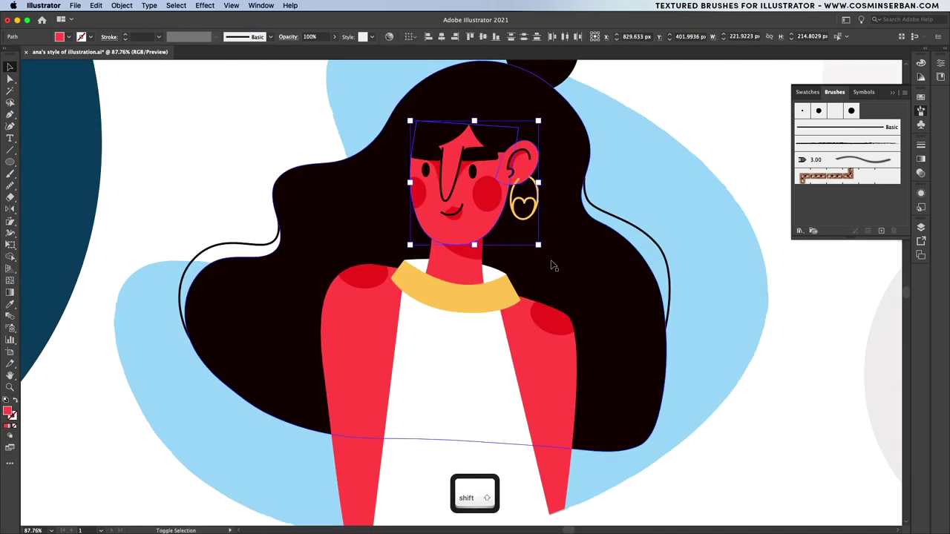
pyautogui.keyDown('shift'); pyautogui.click(466, 271); pyautogui.keyUp('shift')
pyautogui.keyDown('shift'); pyautogui.click(557, 350); pyautogui.keyUp('shift')
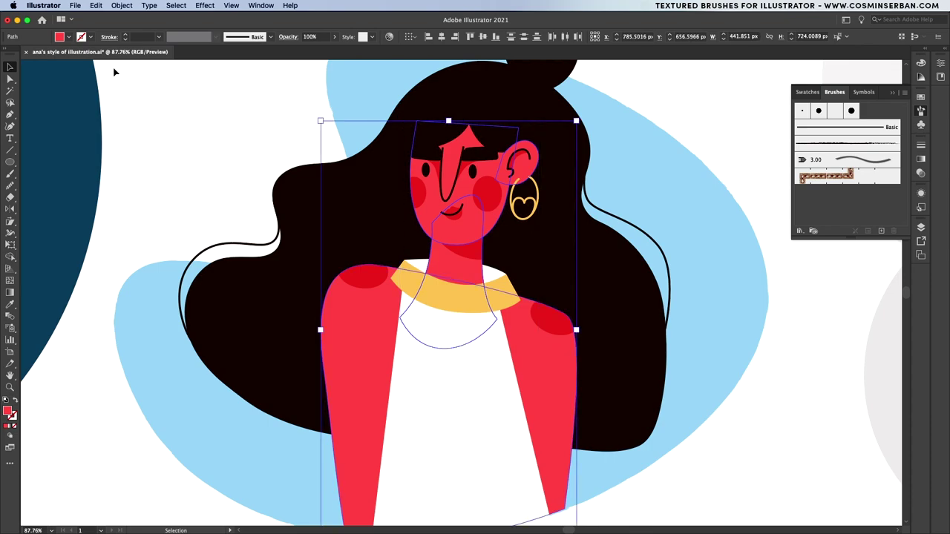
pyautogui.click(89, 37)
pyautogui.click(56, 84)
pyautogui.click(270, 36)
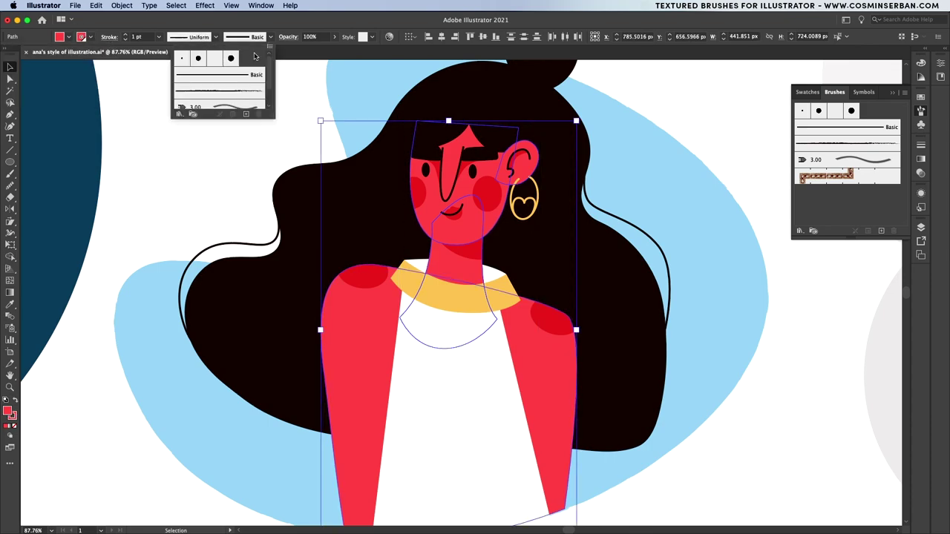
pyautogui.click(219, 90)
pyautogui.click(125, 35)
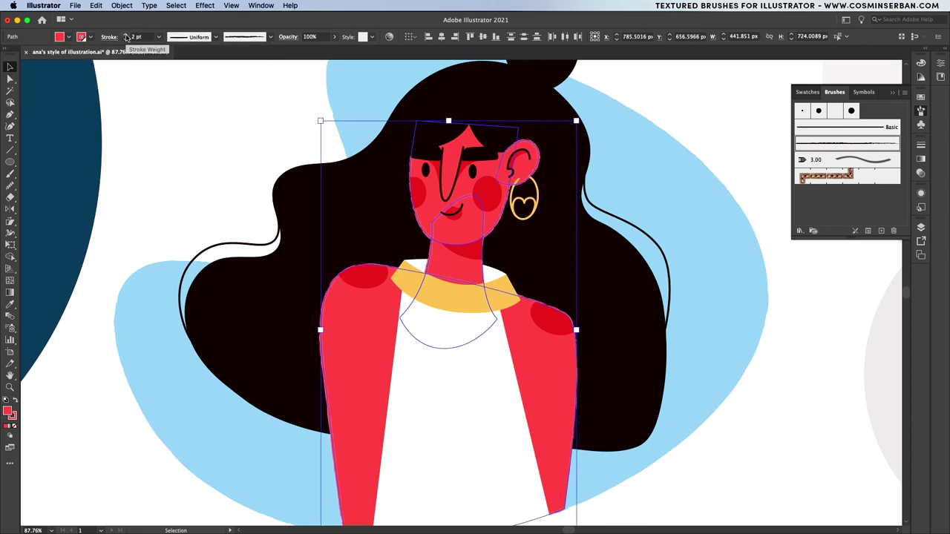
# - Expand the appearance of the brushed skin shapes, fill them with the sampled skin red and check the edges
pyautogui.click(122, 6)
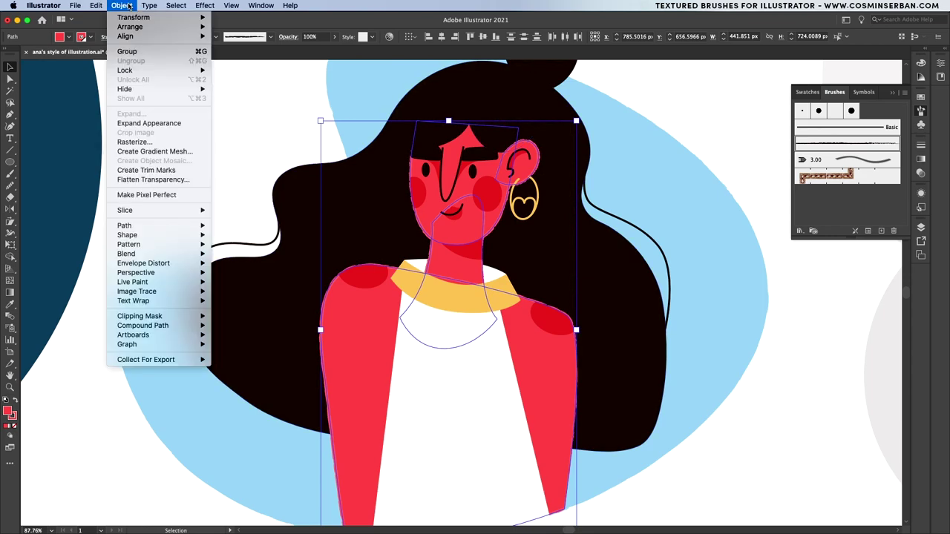
pyautogui.click(160, 125)
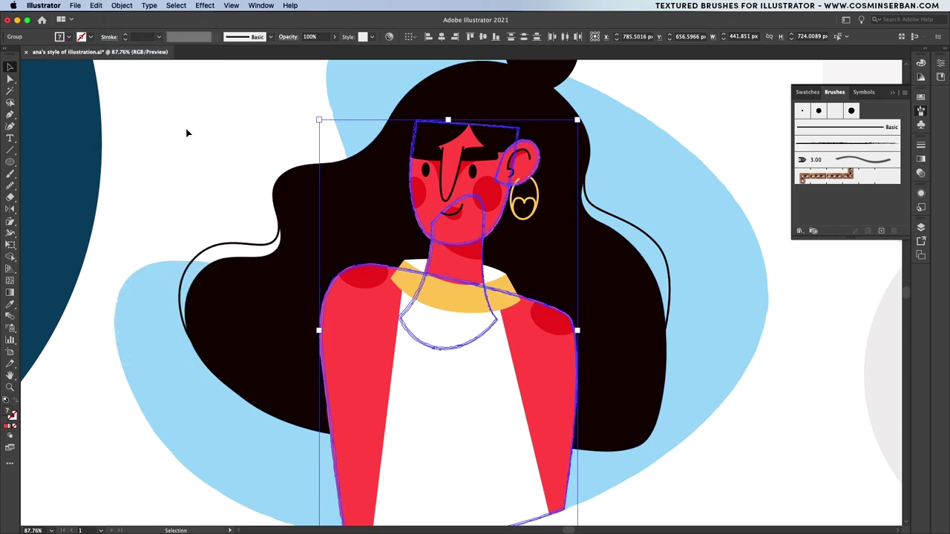
pyautogui.press('i')
pyautogui.click(363, 327)
pyautogui.press('v')
pyautogui.click(534, 129)
pyautogui.scroll(6, 535, 132)
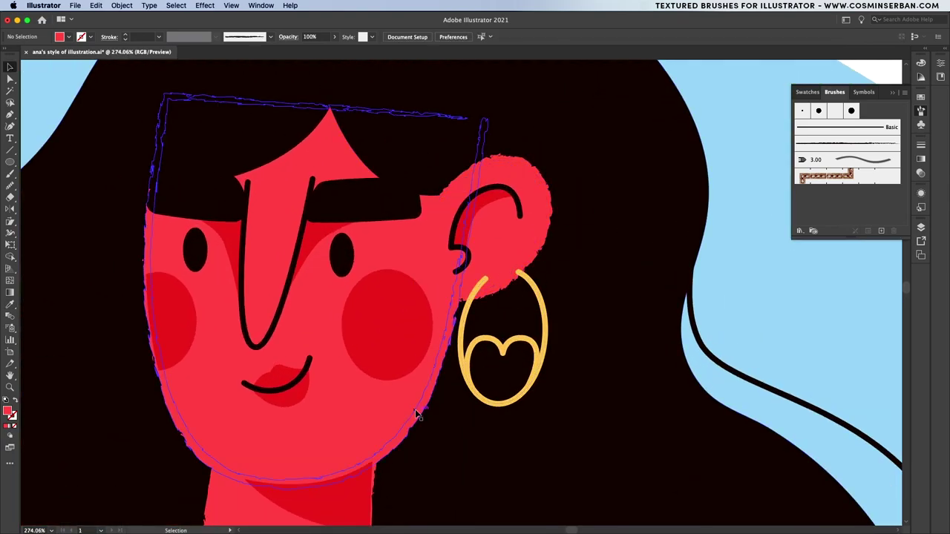
pyautogui.scroll(-4, 392, 350)
pyautogui.scroll(3, 392, 349)
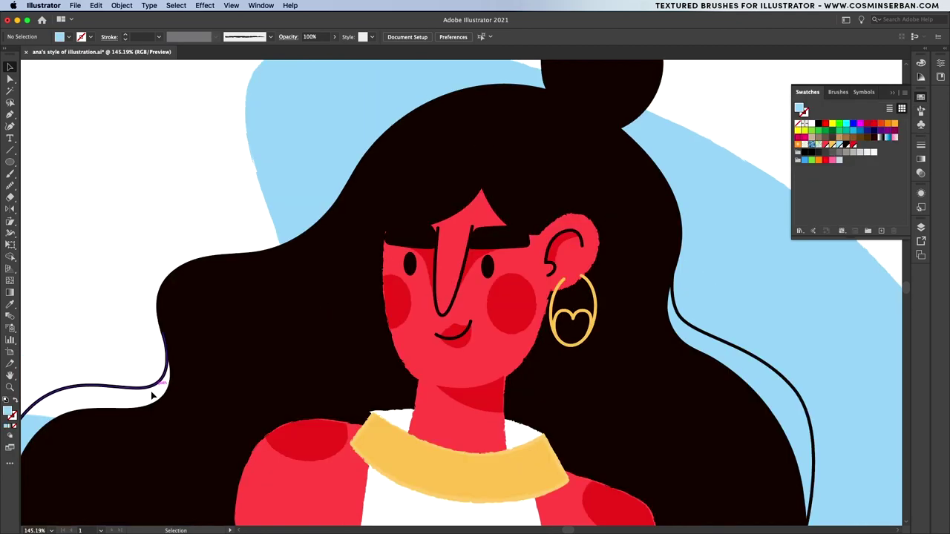
# - Expand the black strokes of the loose hair strands, nose, mouth and ear line into filled shapes
pyautogui.click(158, 387)
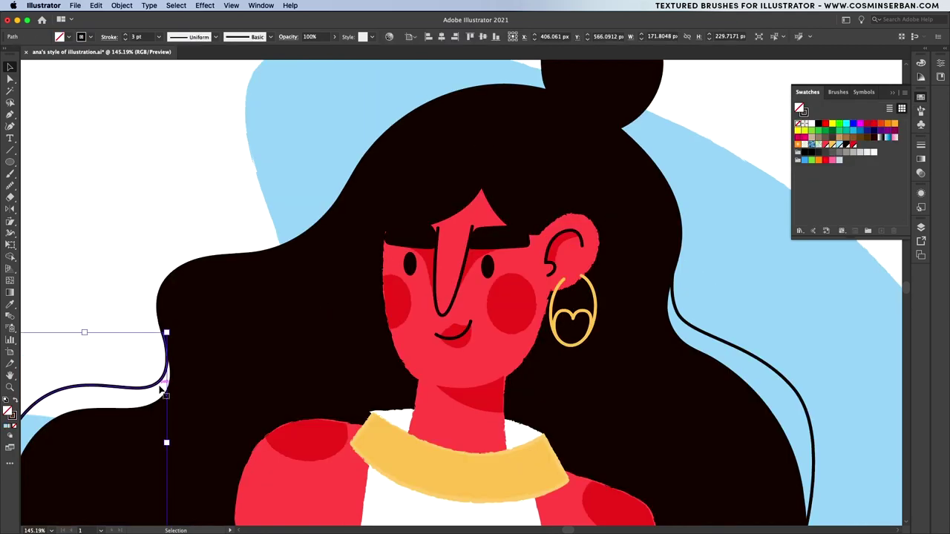
pyautogui.keyDown('shift'); pyautogui.click(694, 338); pyautogui.keyUp('shift')
pyautogui.keyDown('shift'); pyautogui.click(455, 300); pyautogui.keyUp('shift')
pyautogui.click(122, 5)
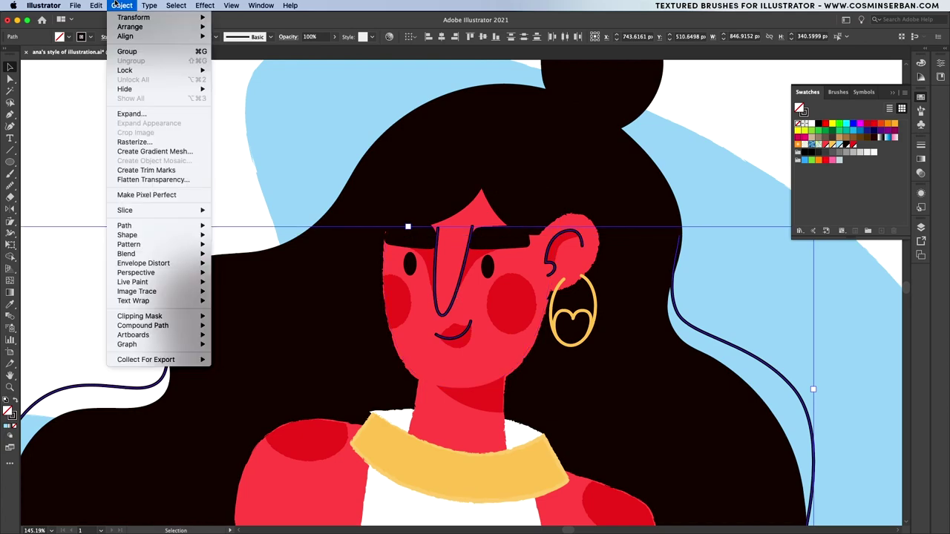
pyautogui.click(149, 113)
# - Give the hair, bun, eyebrows, eyes and expanded black lines a black outline with the Charcoal - Pencil brush
pyautogui.click(503, 333)
pyautogui.keyDown('shift'); pyautogui.click(273, 340); pyautogui.keyUp('shift')
pyautogui.keyDown('shift'); pyautogui.click(425, 243); pyautogui.keyUp('shift')
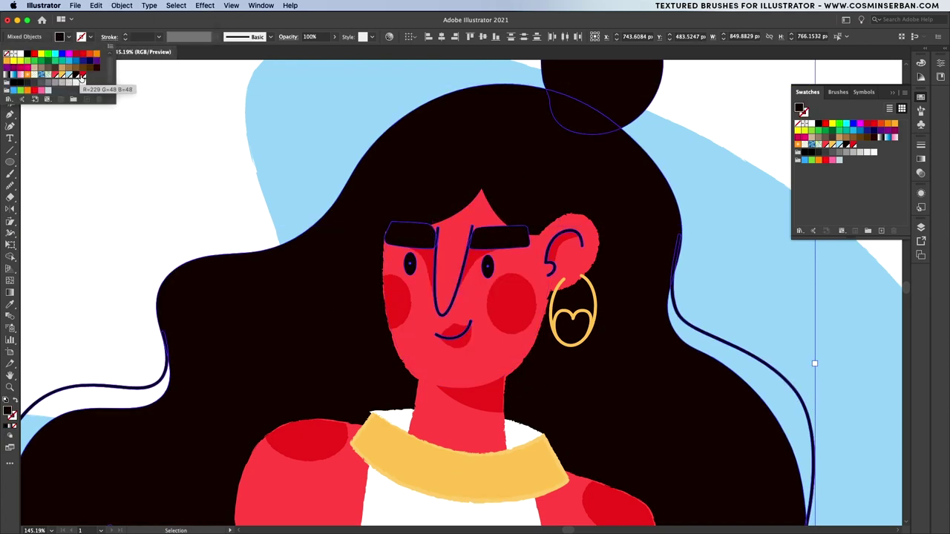
pyautogui.click(76, 77)
pyautogui.click(253, 40)
pyautogui.click(249, 91)
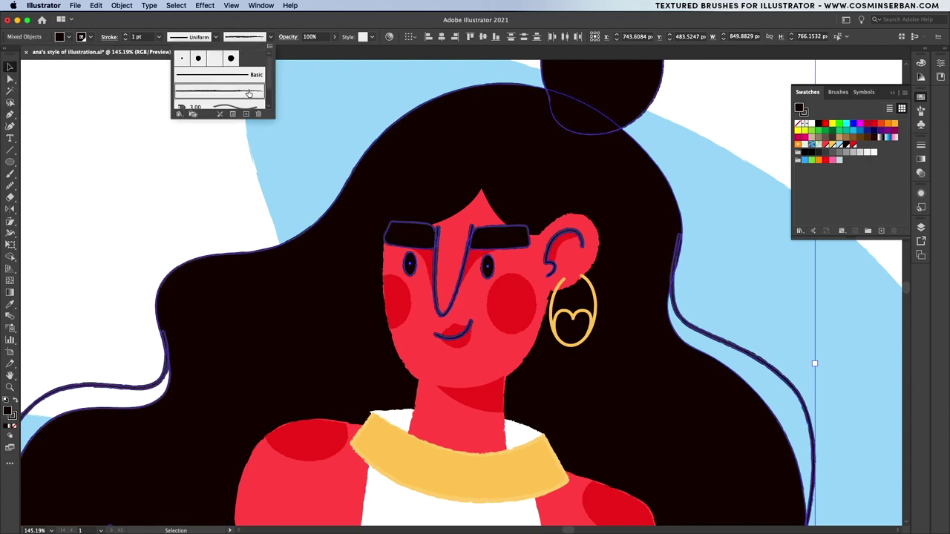
# - Expand the appearance of the brushed black shapes and activate the Eyedropper for sampling their fill
pyautogui.click(129, 5)
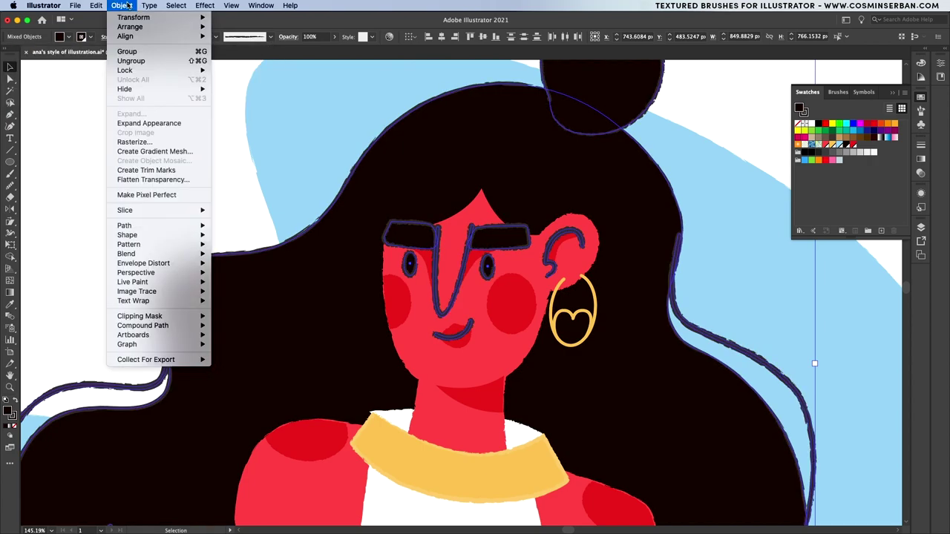
pyautogui.click(161, 123)
pyautogui.press('i')
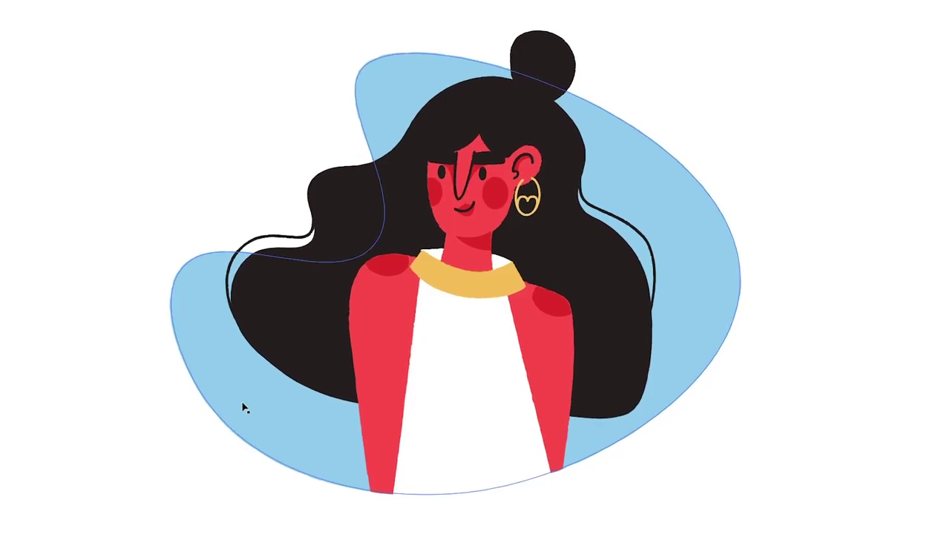
# - Select the blue blob, hair, body and dark red shading in turn to examine the portrait's separate shapes
pyautogui.click(250, 406)
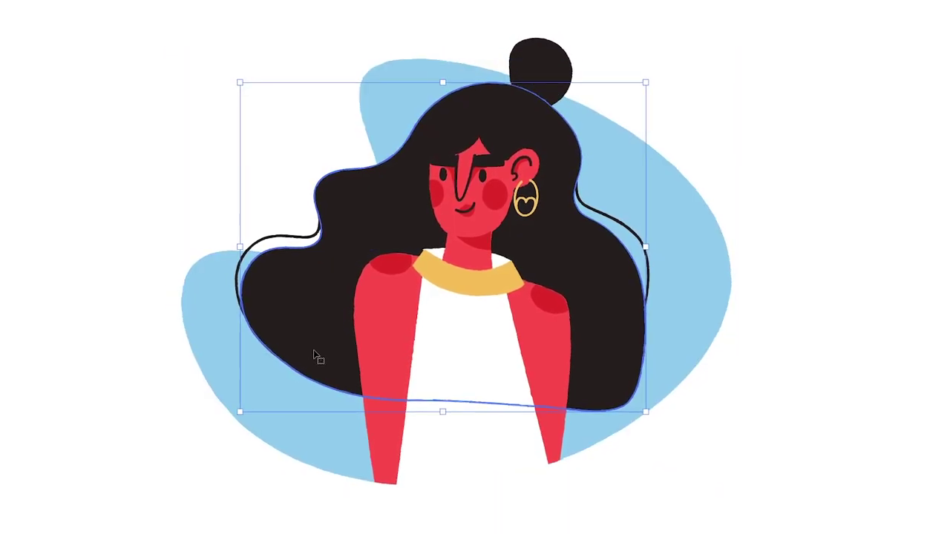
pyautogui.click(378, 336)
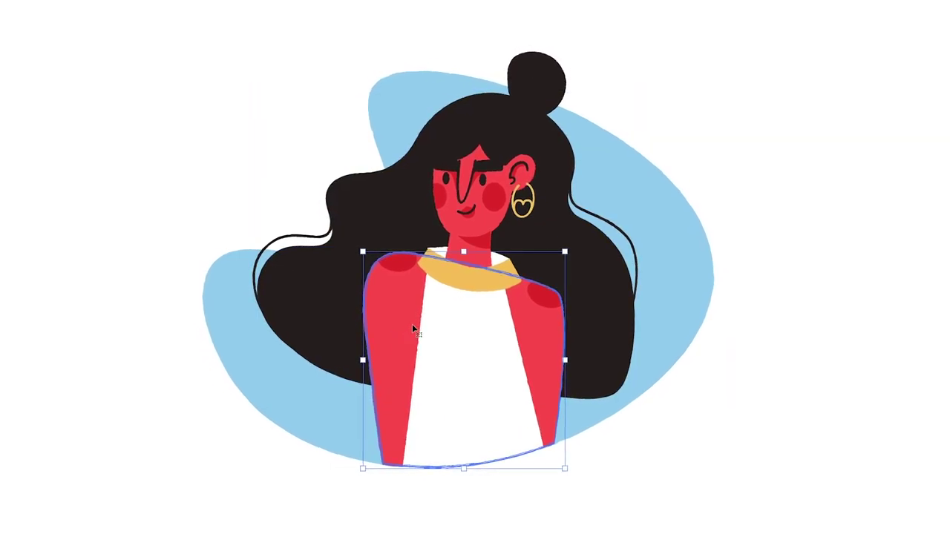
pyautogui.click(463, 287)
pyautogui.click(501, 239)
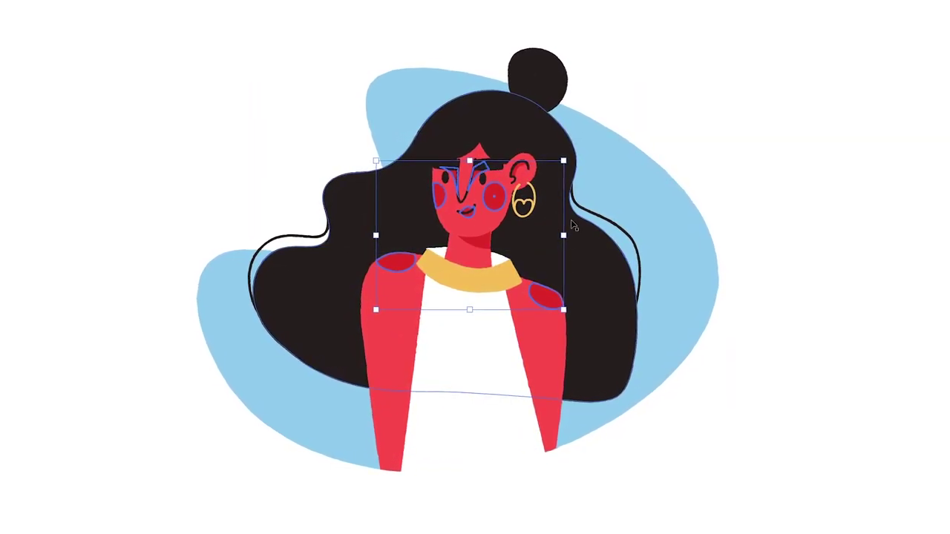
pyautogui.click(598, 219)
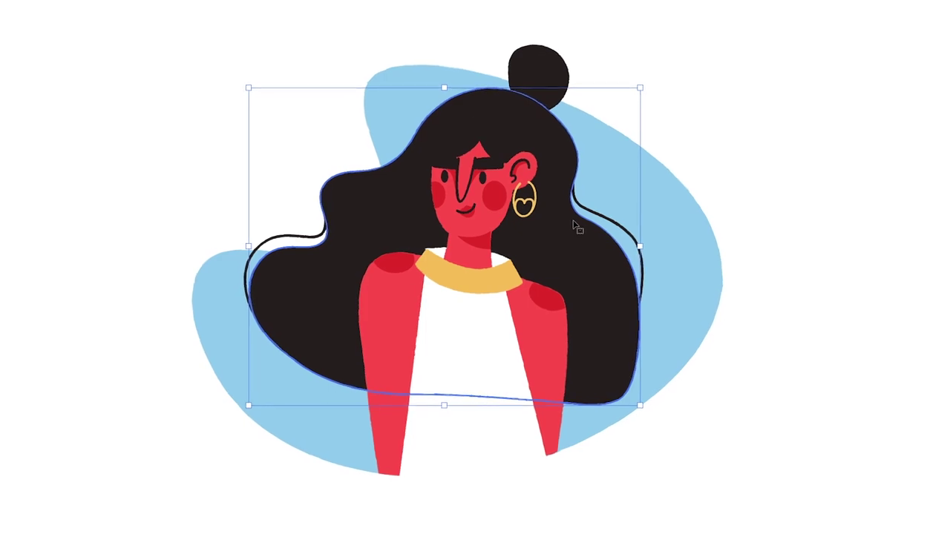